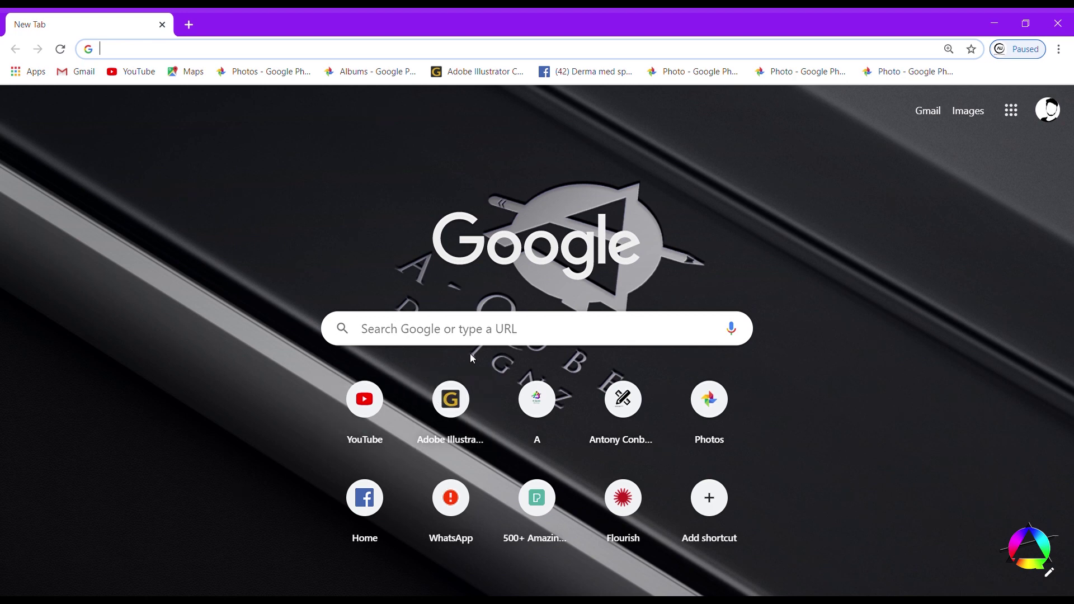
- Search Google for 'internshala' from the Chrome address bar
{"action": "left_click", "coordinate": [516, 335]}
{"action": "type", "text": "internsh"}
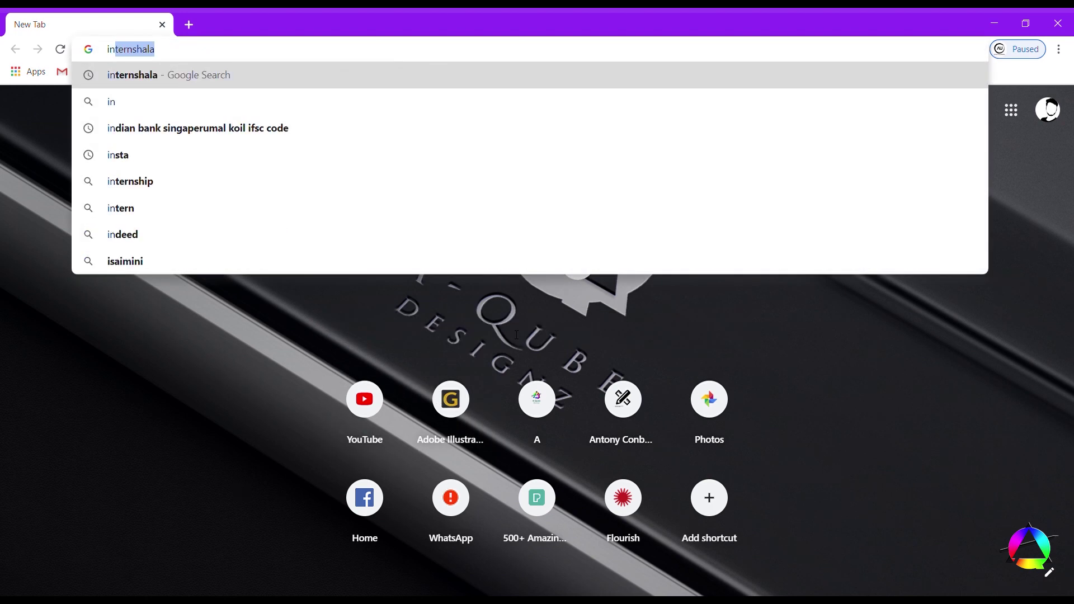
{"action": "type", "text": "ala"}
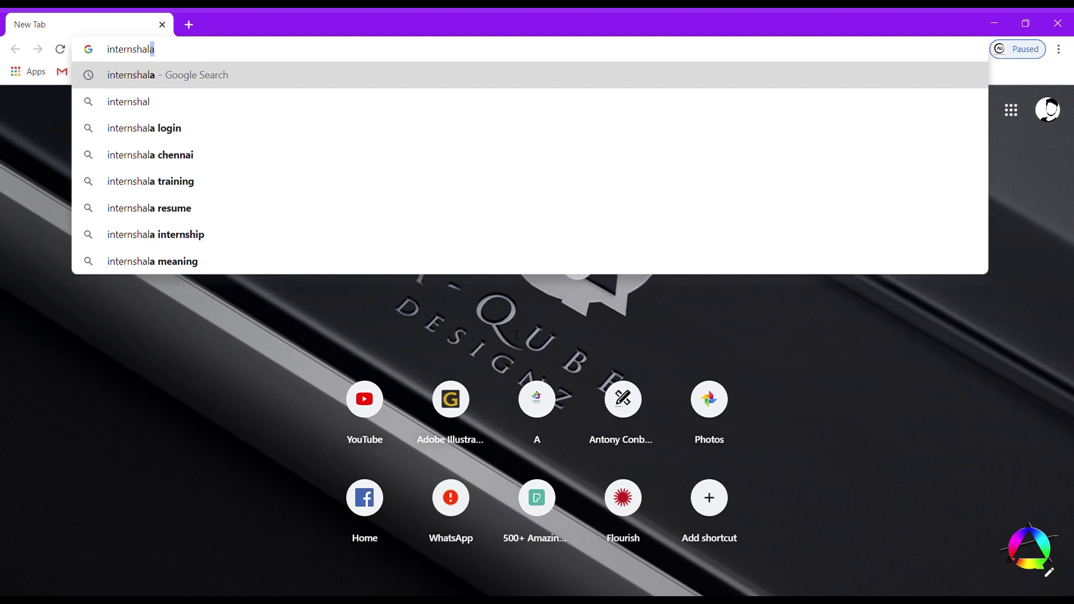
{"action": "key", "text": "Return"}
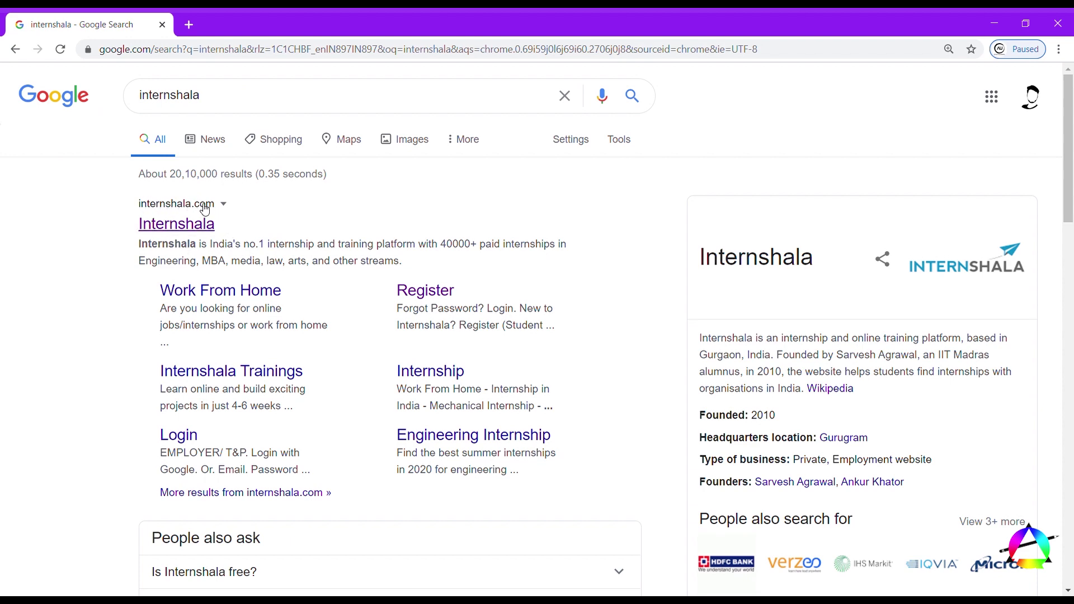
- Open the Internshala site, browse the homepage, and choose Register as a Student
{"action": "left_click", "coordinate": [173, 227]}
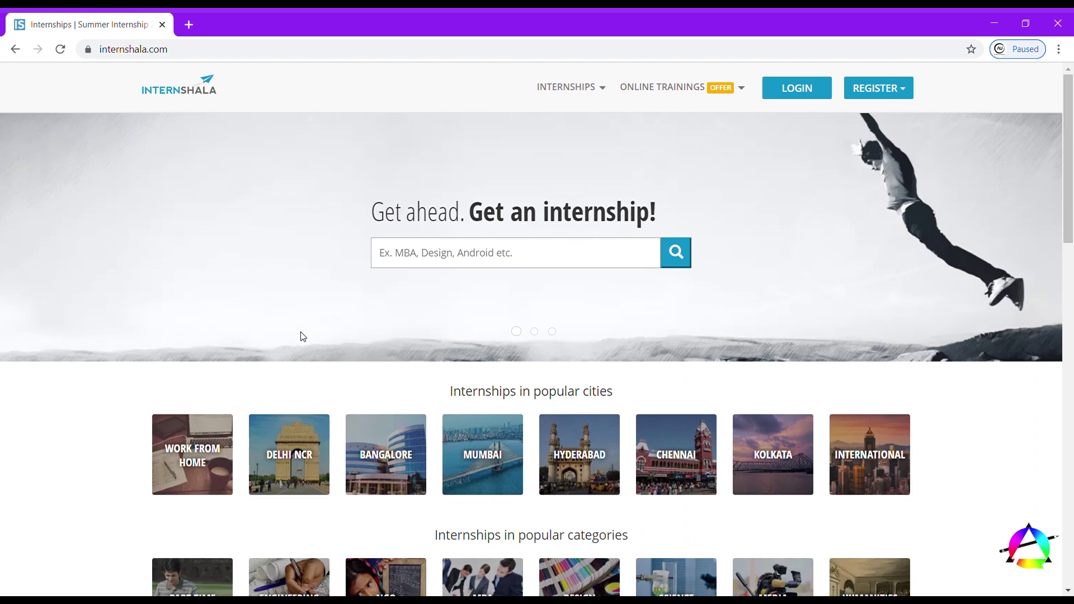
{"action": "scroll", "coordinate": [301, 336], "scroll_direction": "down", "scroll_amount": 4}
{"action": "scroll", "coordinate": [300, 331], "scroll_direction": "down", "scroll_amount": 12}
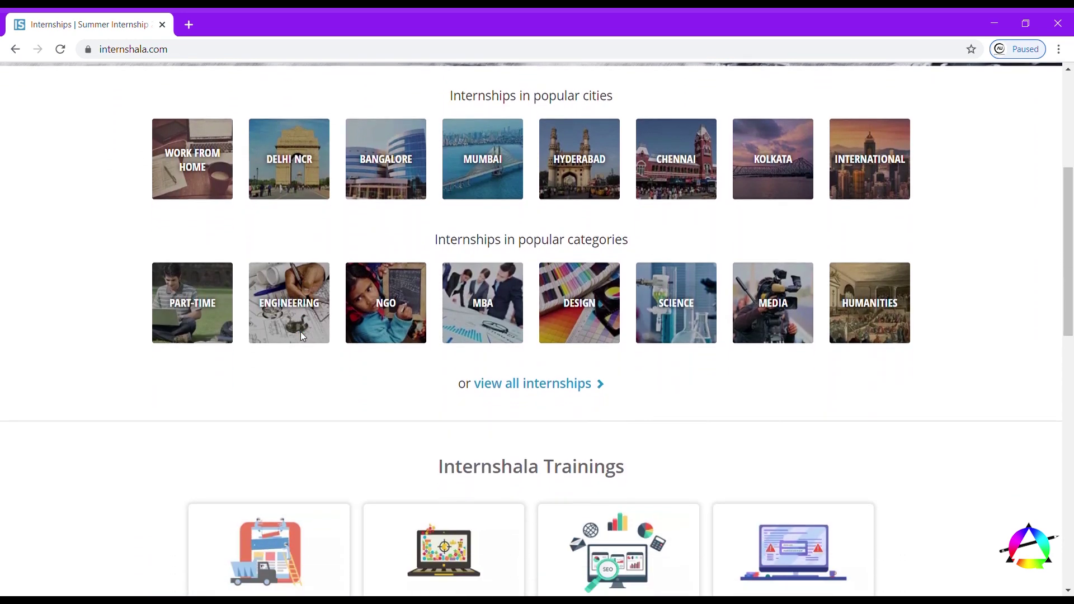
{"action": "scroll", "coordinate": [301, 336], "scroll_direction": "down", "scroll_amount": 3}
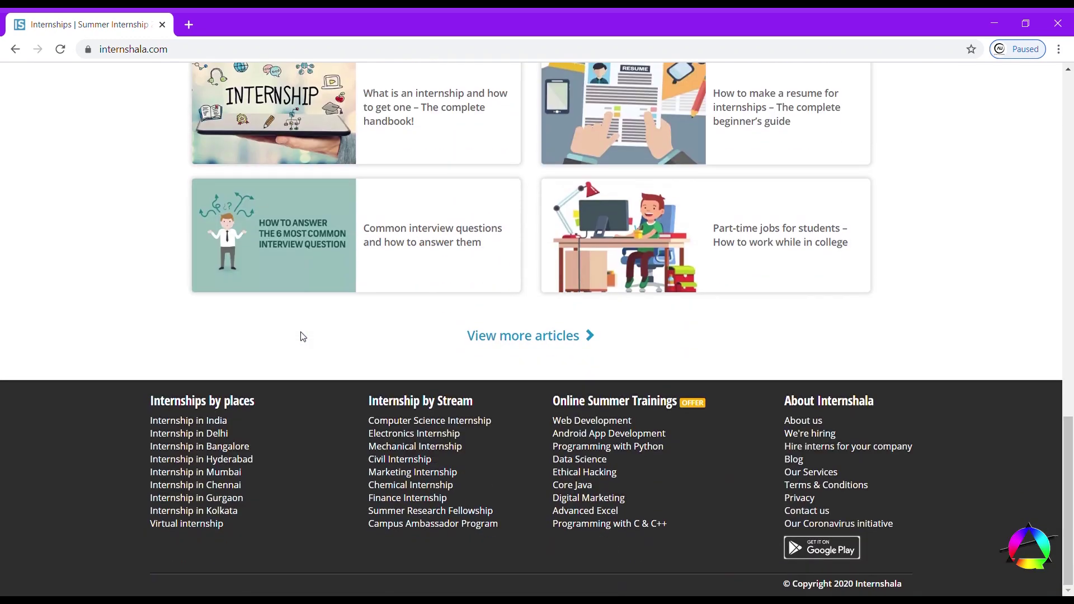
{"action": "scroll", "coordinate": [302, 336], "scroll_direction": "up", "scroll_amount": 19}
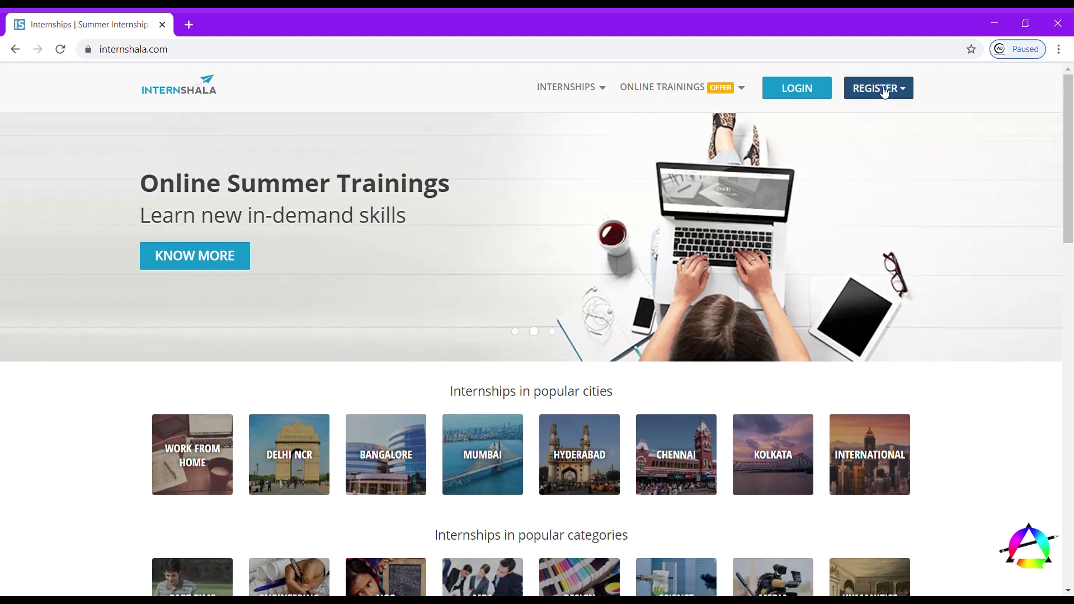
{"action": "left_click", "coordinate": [884, 90]}
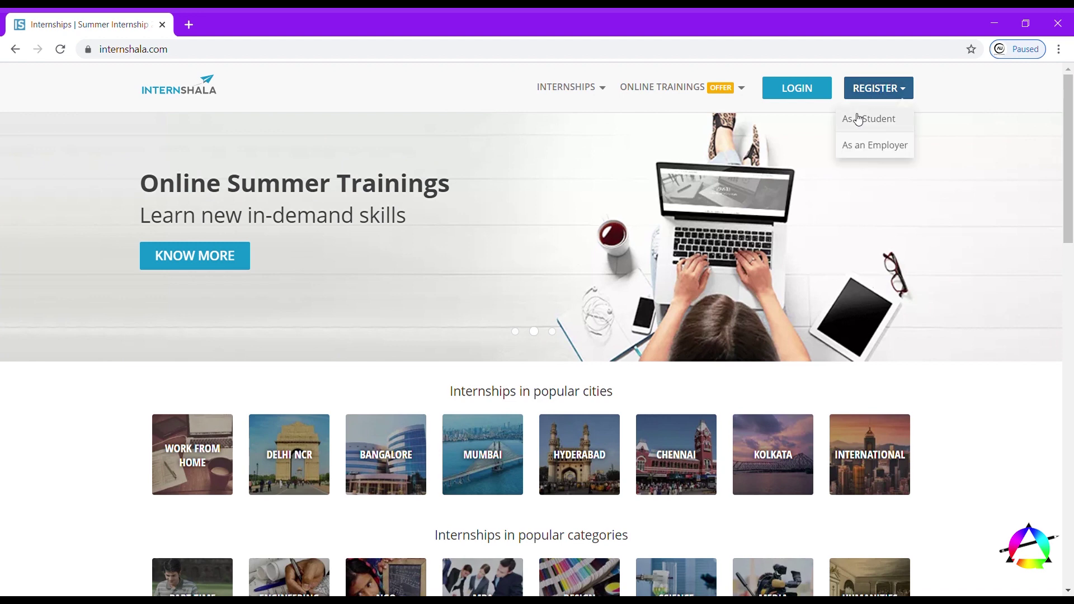
{"action": "left_click", "coordinate": [858, 119]}
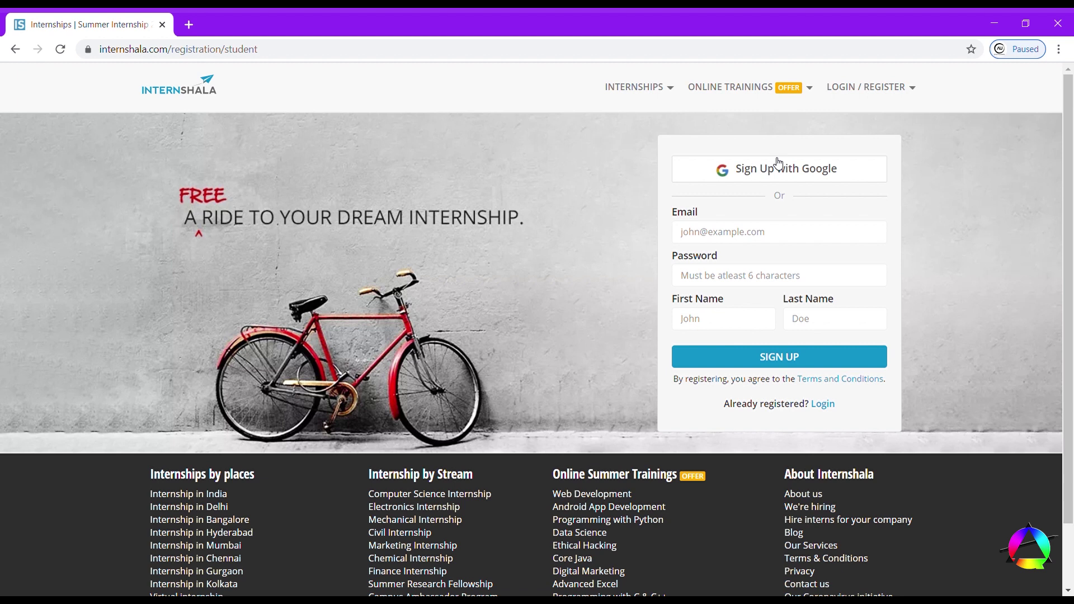
- Sign up with Google, set the title to Mr., and enter the mobile number
{"action": "left_click", "coordinate": [788, 176]}
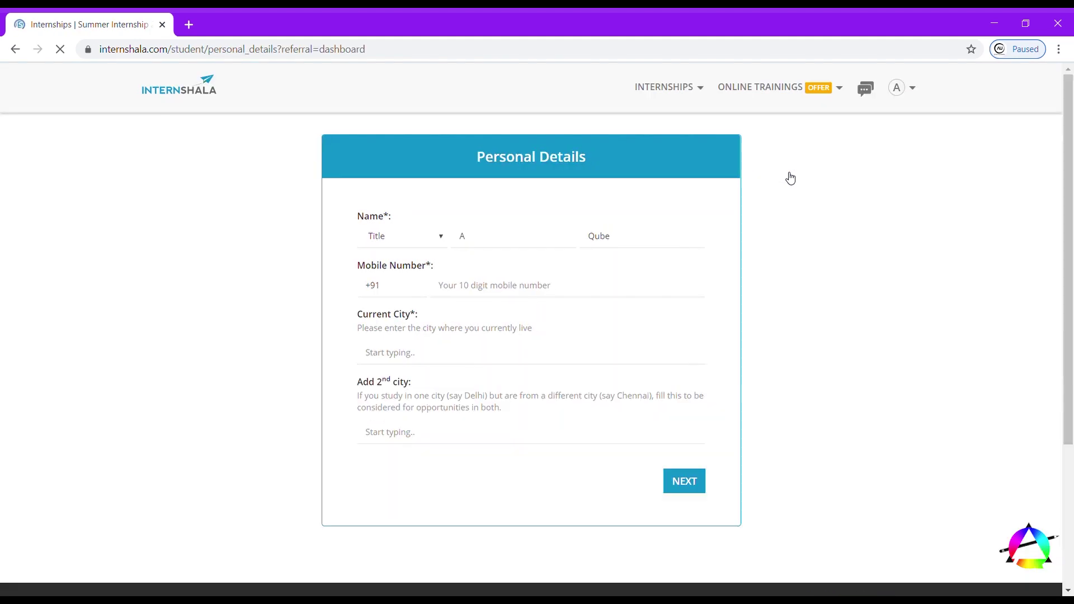
{"action": "left_click", "coordinate": [414, 241]}
{"action": "left_click", "coordinate": [414, 257]}
{"action": "left_click", "coordinate": [480, 245]}
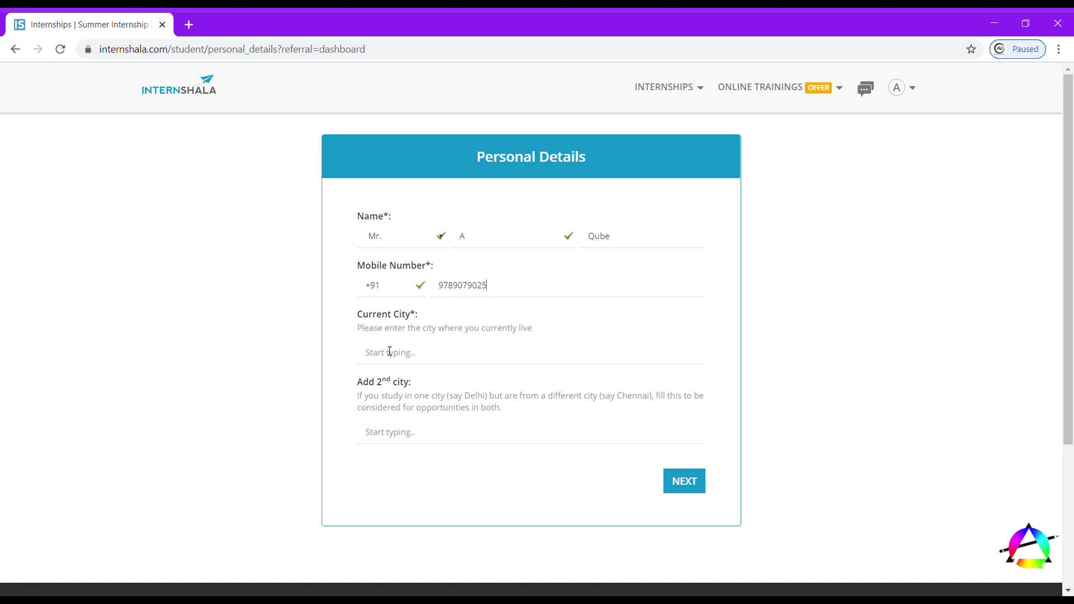
{"action": "type", "text": "cg"}
{"action": "type", "text": "ennai"}
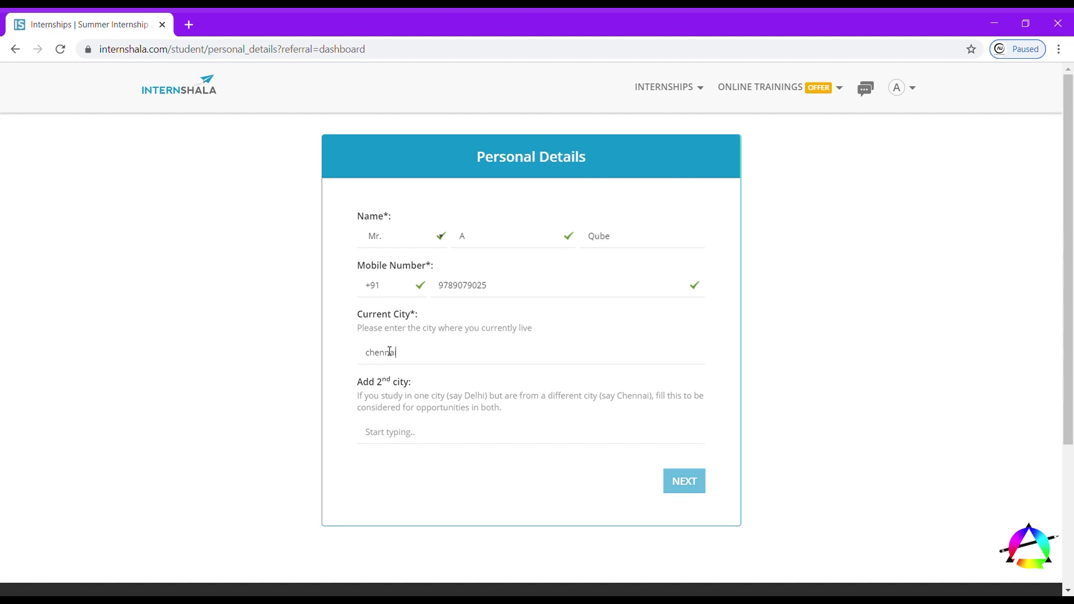
- Set Chennai as current city and Chengalpattu as second city, then submit the details
{"action": "left_click", "coordinate": [492, 374]}
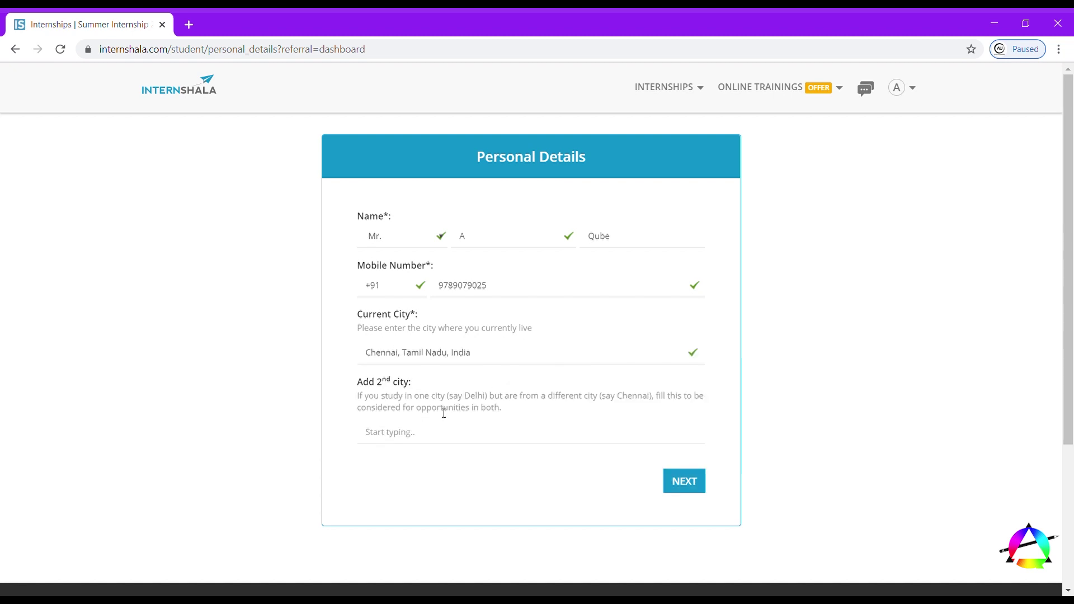
{"action": "left_click", "coordinate": [422, 430]}
{"action": "type", "text": "chengalpatt"}
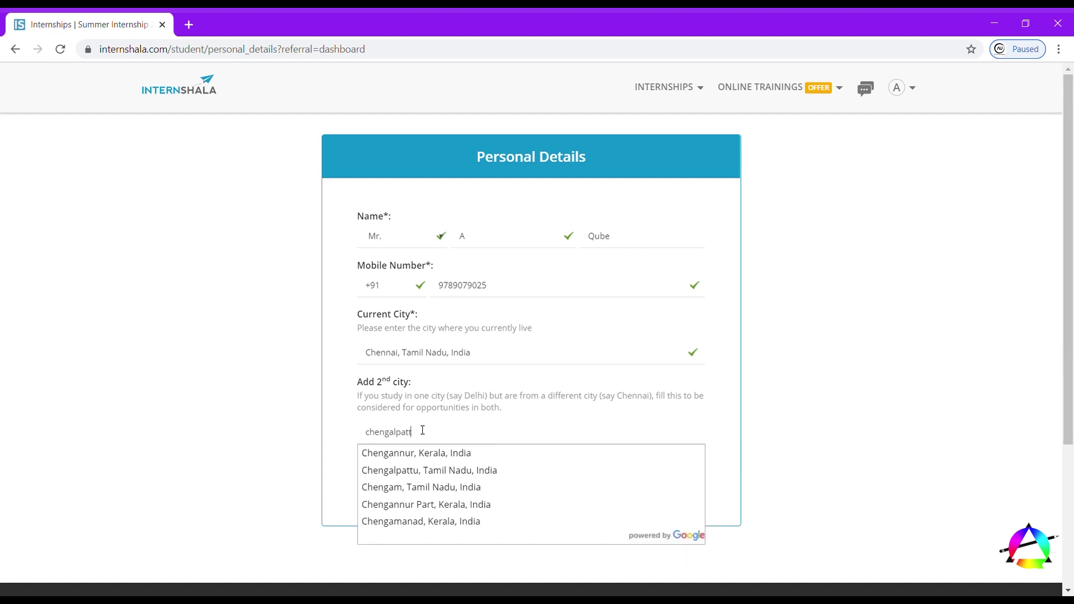
{"action": "type", "text": "u"}
{"action": "left_click", "coordinate": [429, 470]}
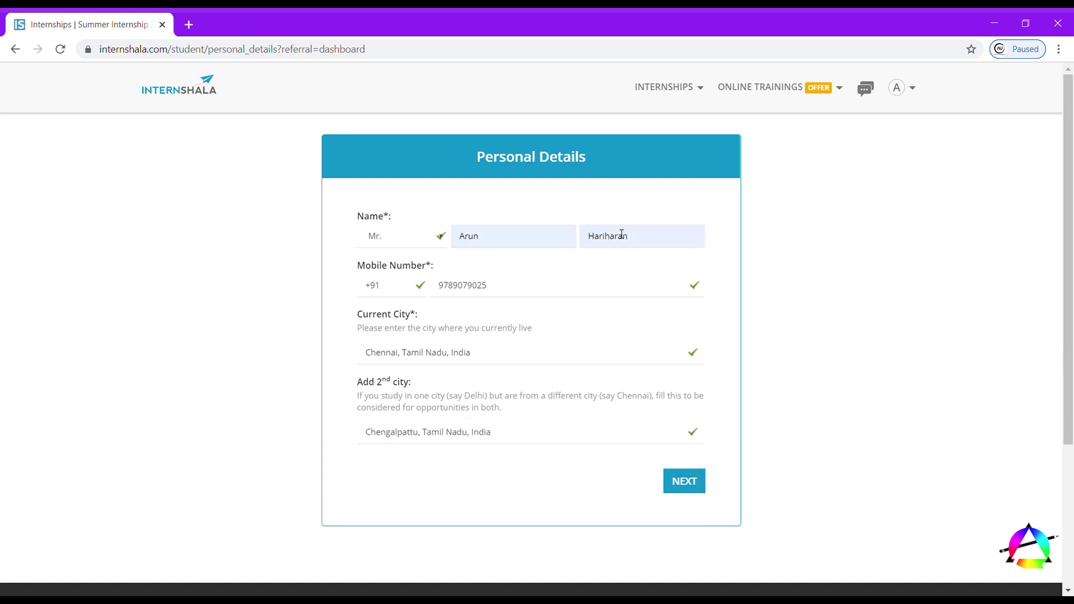
{"action": "left_click", "coordinate": [675, 480]}
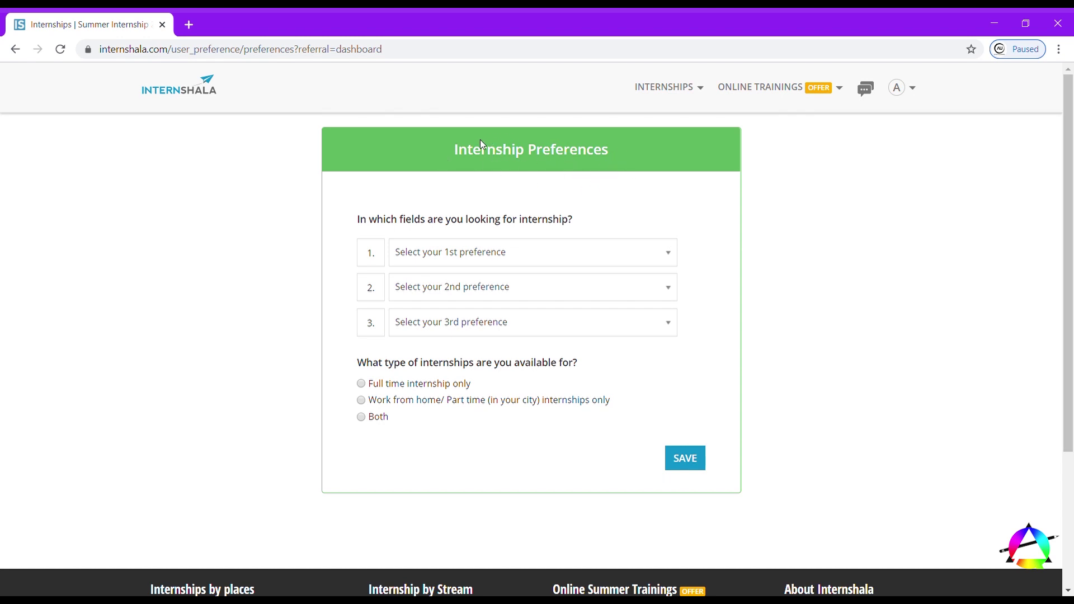
- Choose Graphic Design, Video Making/Editing, Animation and Fashion Design as field preferences
{"action": "left_click", "coordinate": [536, 250]}
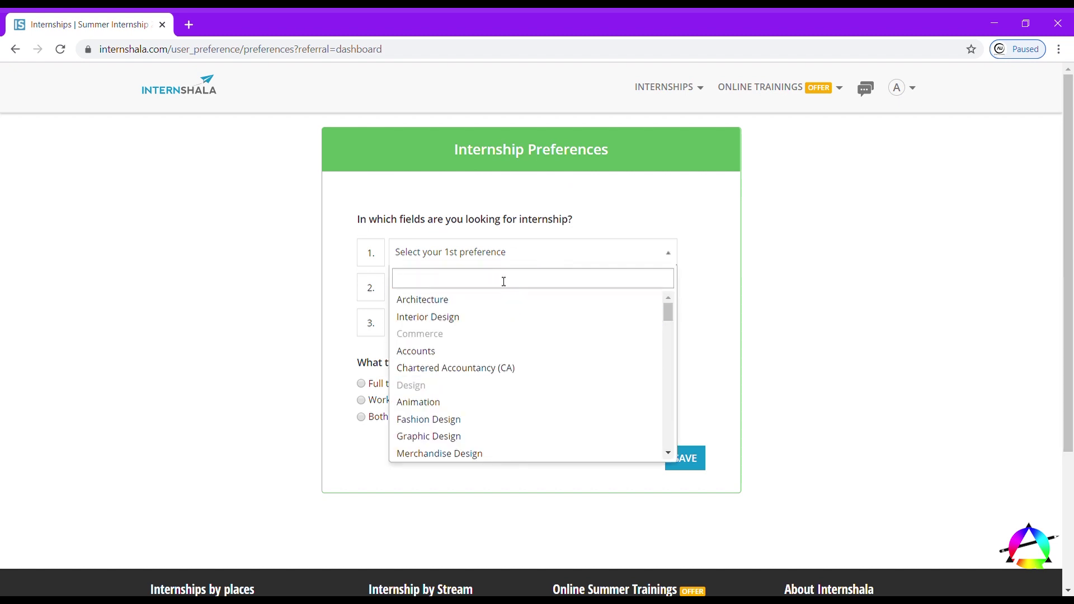
{"action": "type", "text": "gra"}
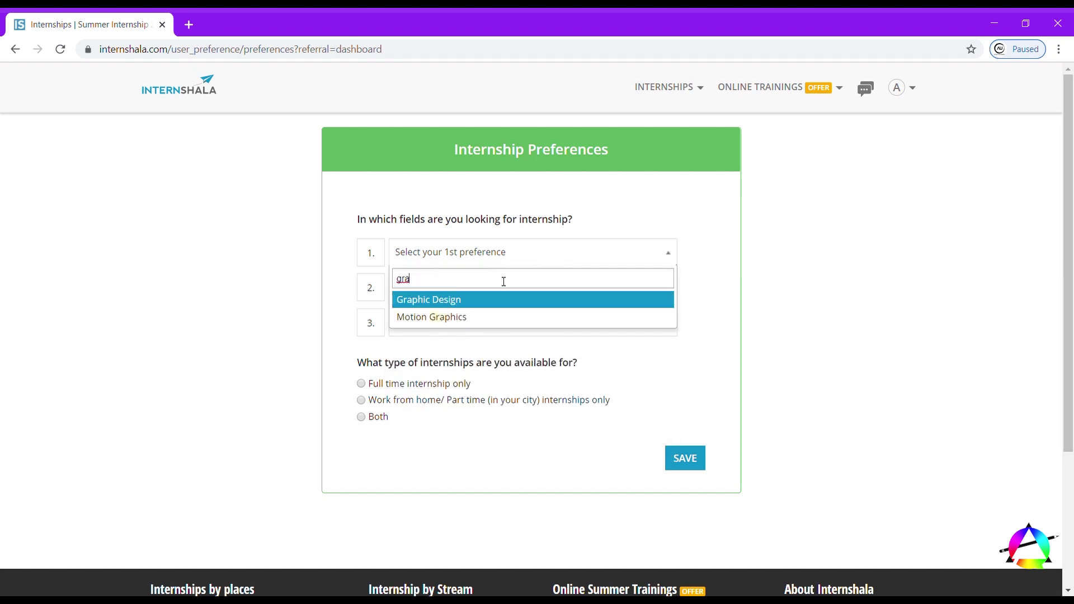
{"action": "key", "text": "Down"}
{"action": "key", "text": "Up"}
{"action": "key", "text": "Return"}
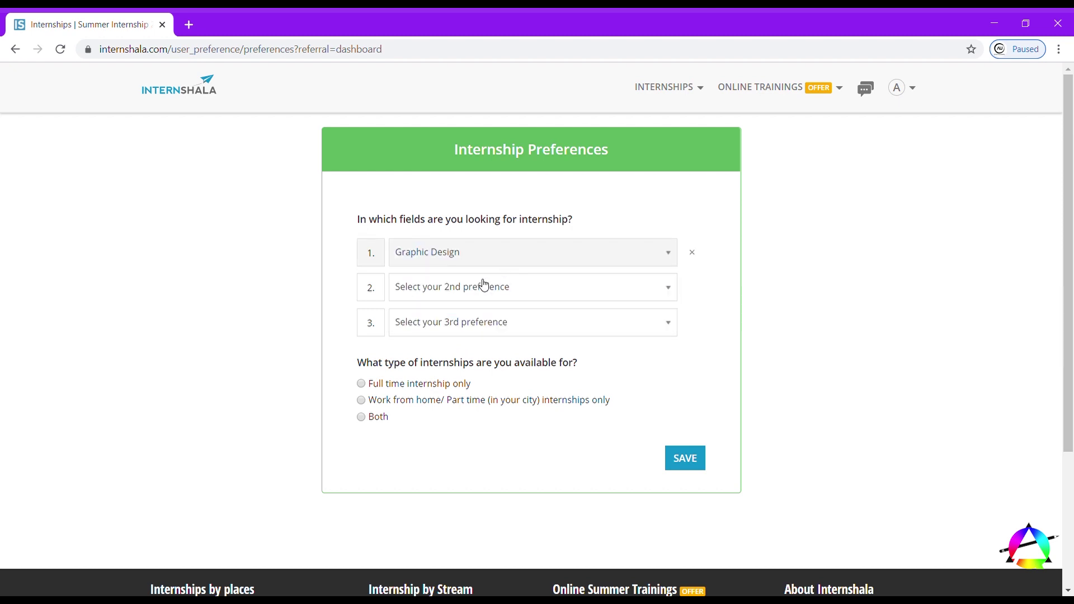
{"action": "left_click", "coordinate": [480, 286]}
{"action": "type", "text": "video"}
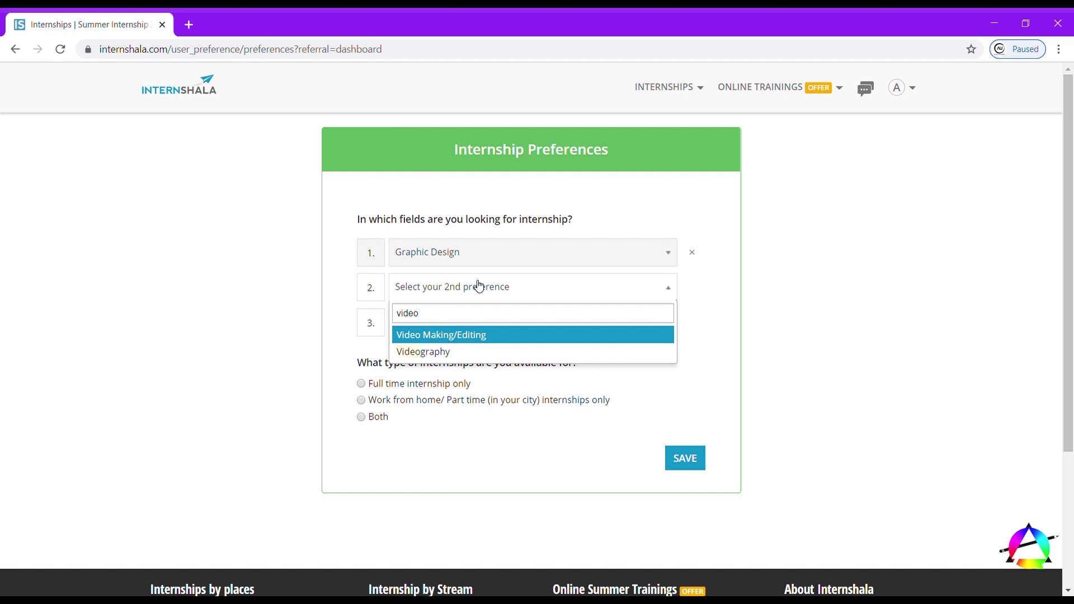
{"action": "key", "text": "Return"}
{"action": "left_click", "coordinate": [447, 324]}
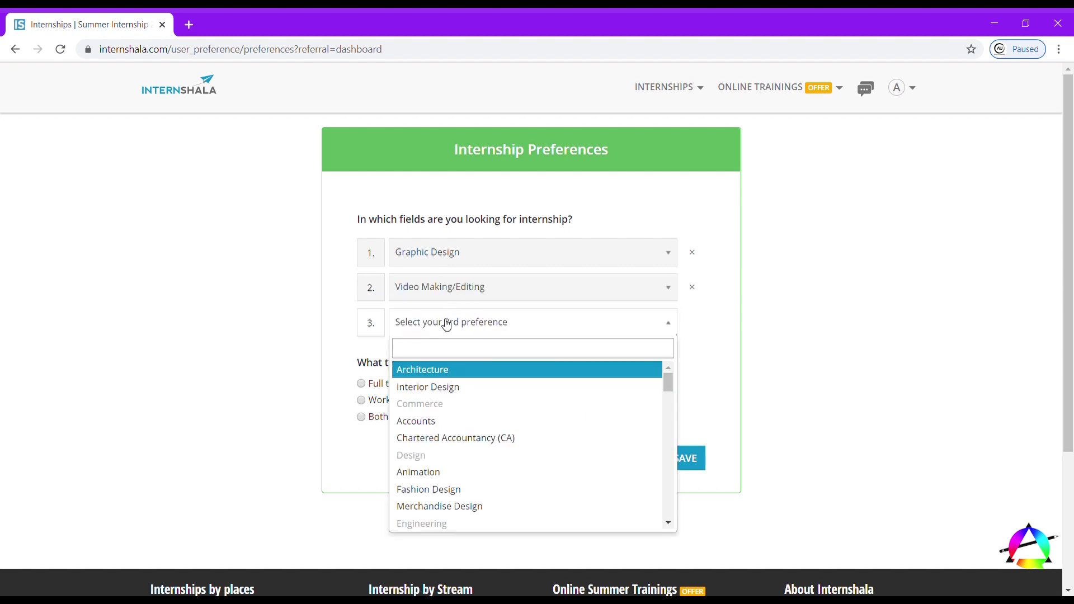
{"action": "type", "text": "anim"}
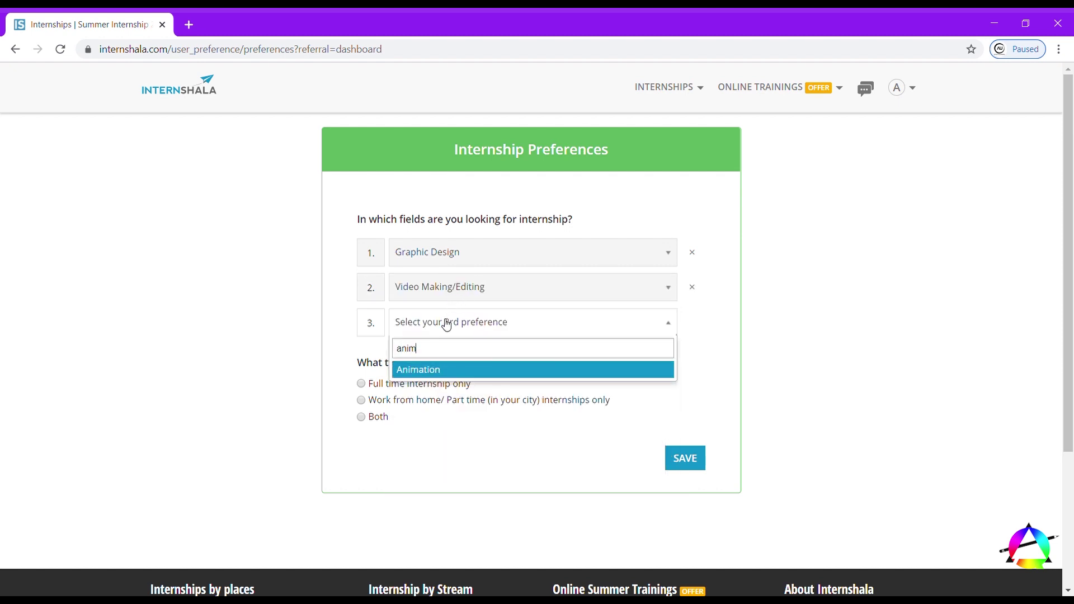
{"action": "key", "text": "Return"}
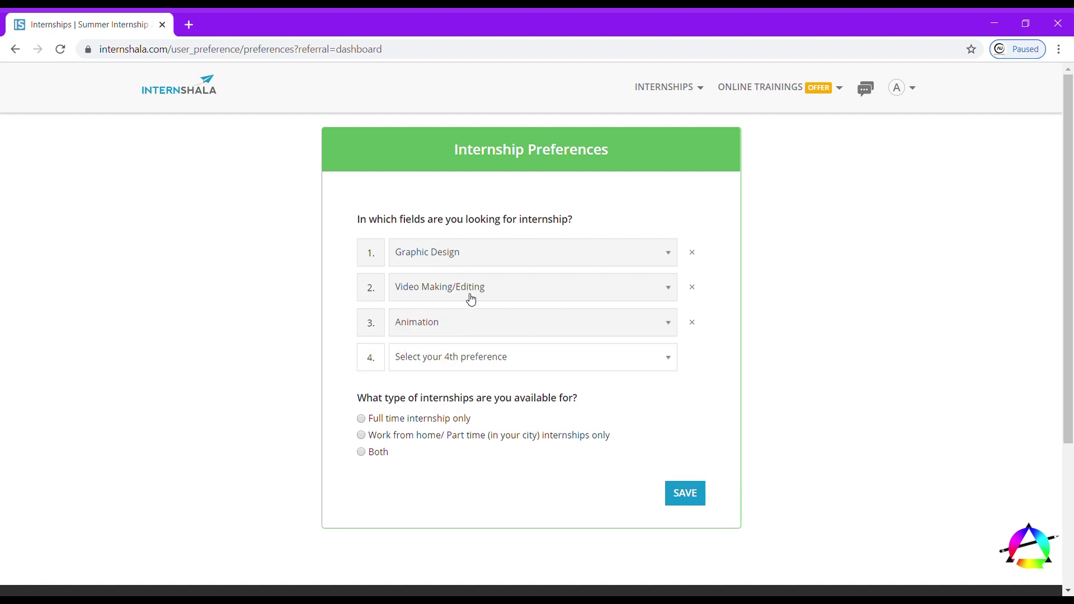
{"action": "left_click", "coordinate": [457, 363]}
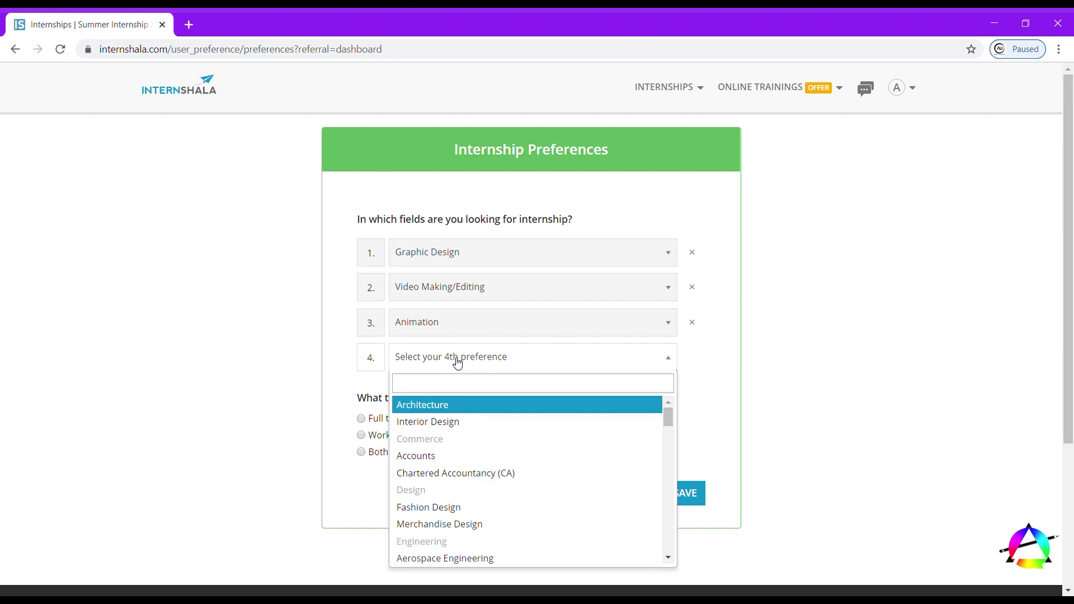
{"action": "type", "text": "fas"}
{"action": "key", "text": "Return"}
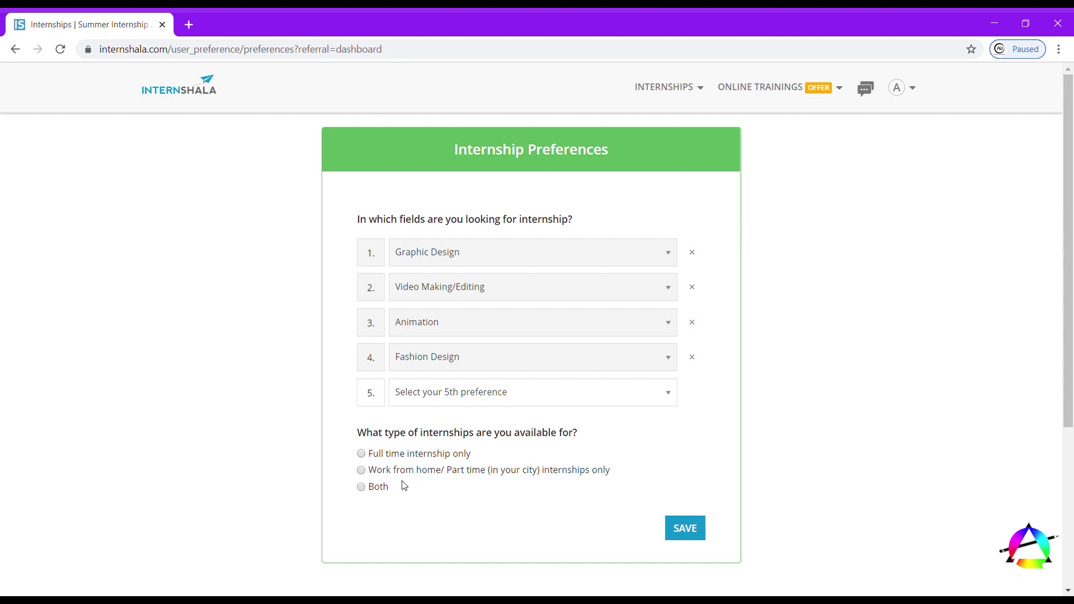
- Mark availability for both internship types, set Chennai as preferred city, and save preferences
{"action": "left_click", "coordinate": [362, 489]}
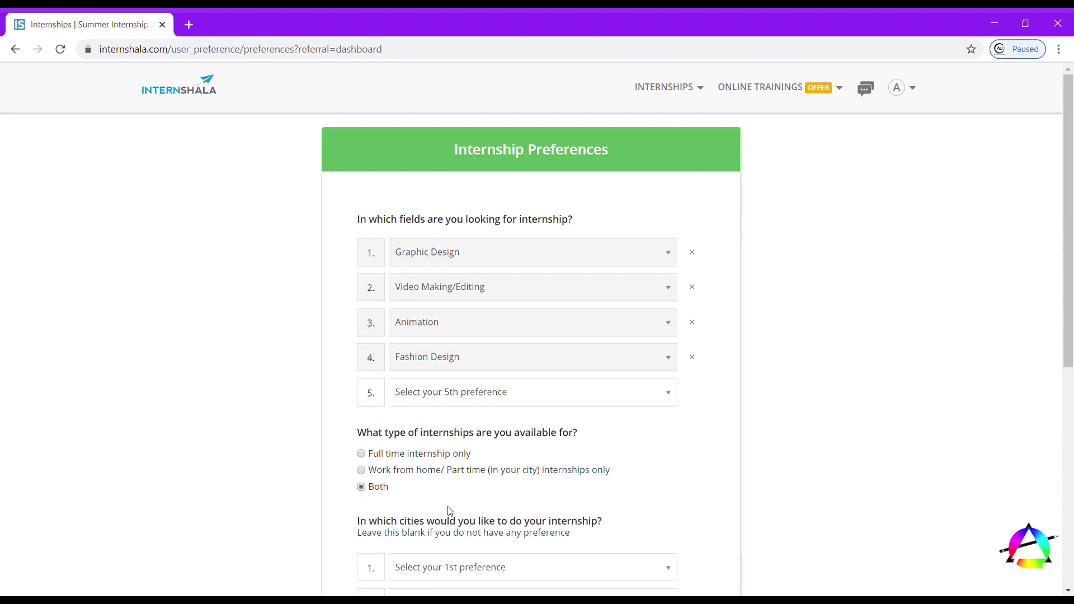
{"action": "scroll", "coordinate": [447, 514], "scroll_direction": "down", "scroll_amount": 3}
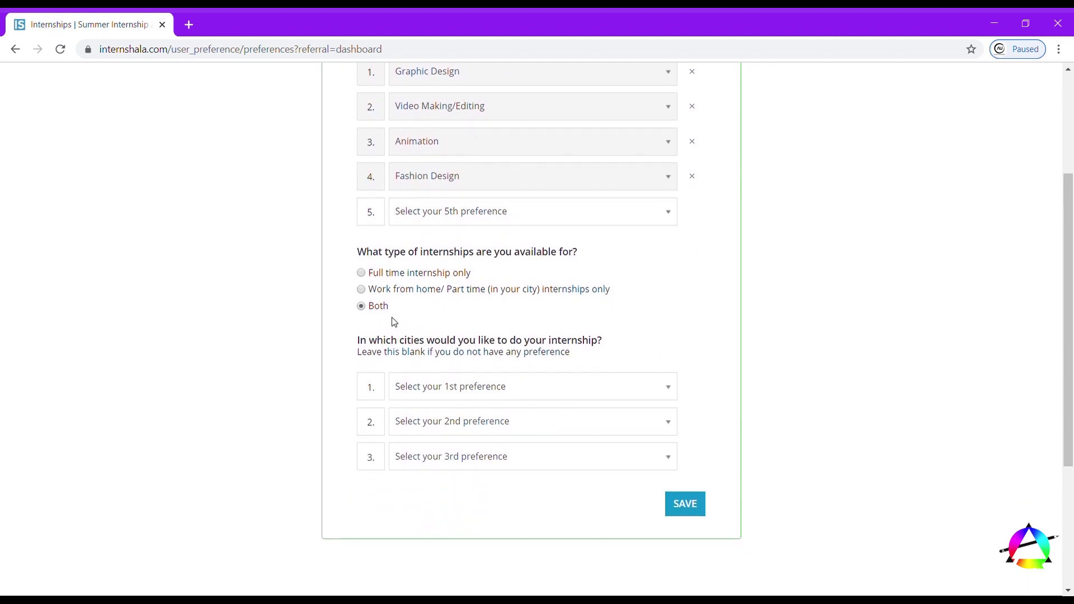
{"action": "left_click", "coordinate": [440, 389]}
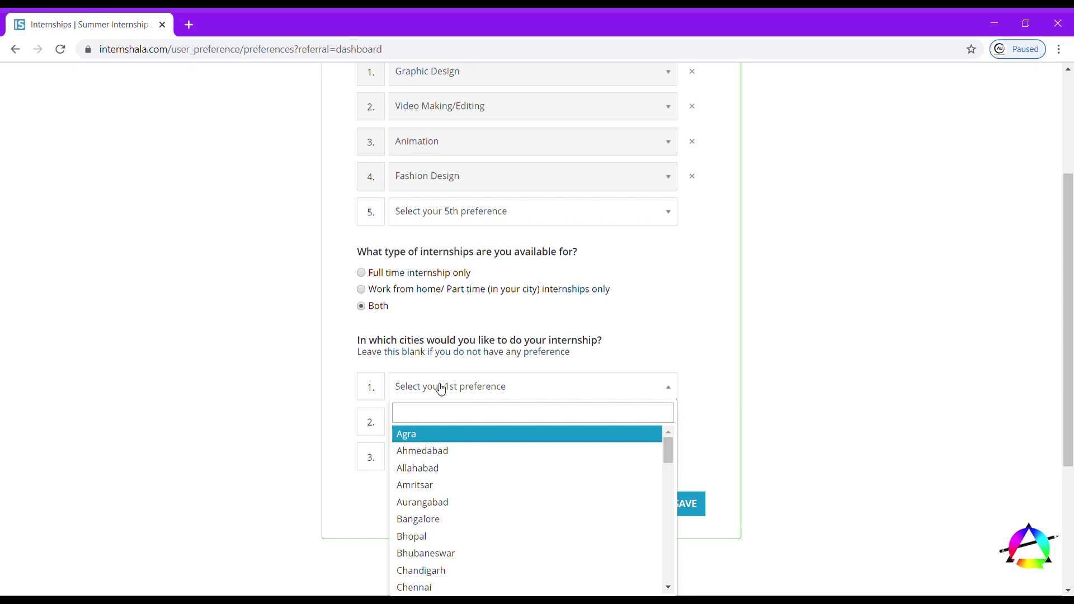
{"action": "type", "text": "che"}
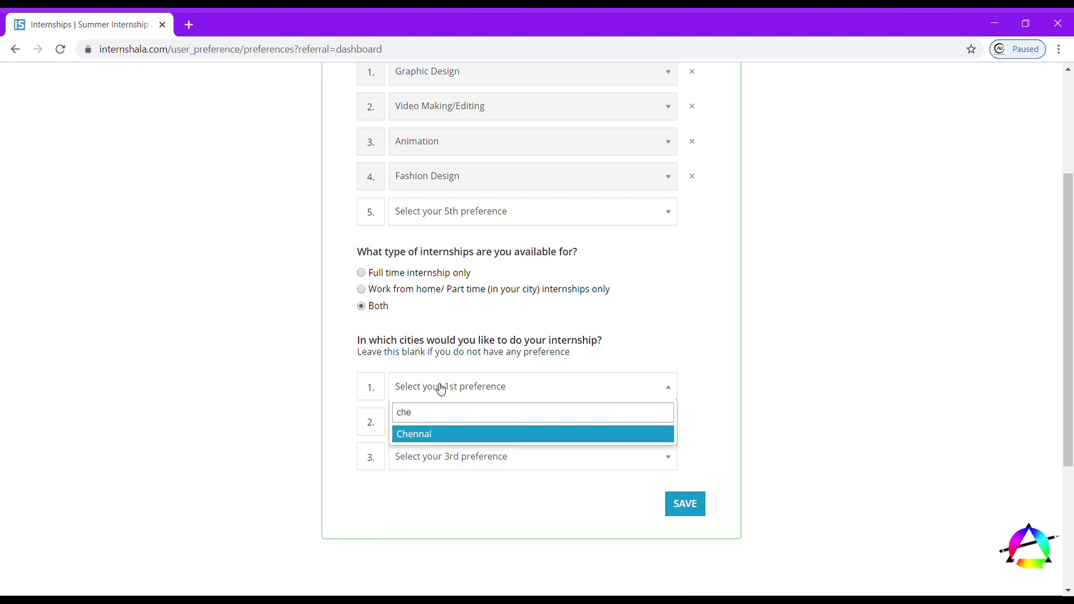
{"action": "key", "text": "Return"}
{"action": "left_click", "coordinate": [409, 422]}
{"action": "type", "text": "c"}
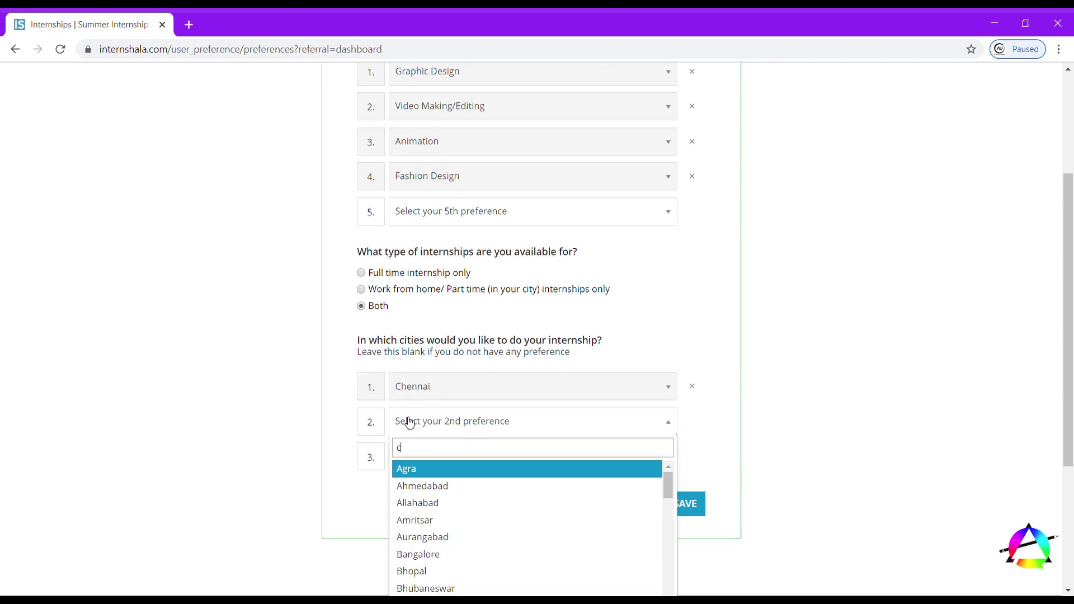
{"action": "type", "text": "he"}
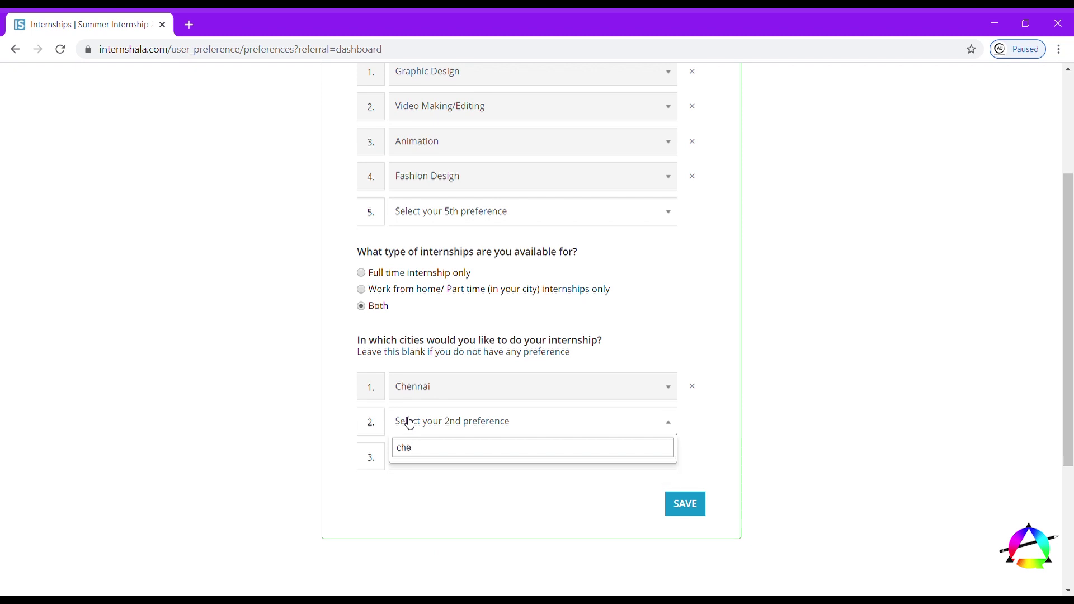
{"action": "key", "text": "BackSpace"}
{"action": "key", "text": "BackSpace"}
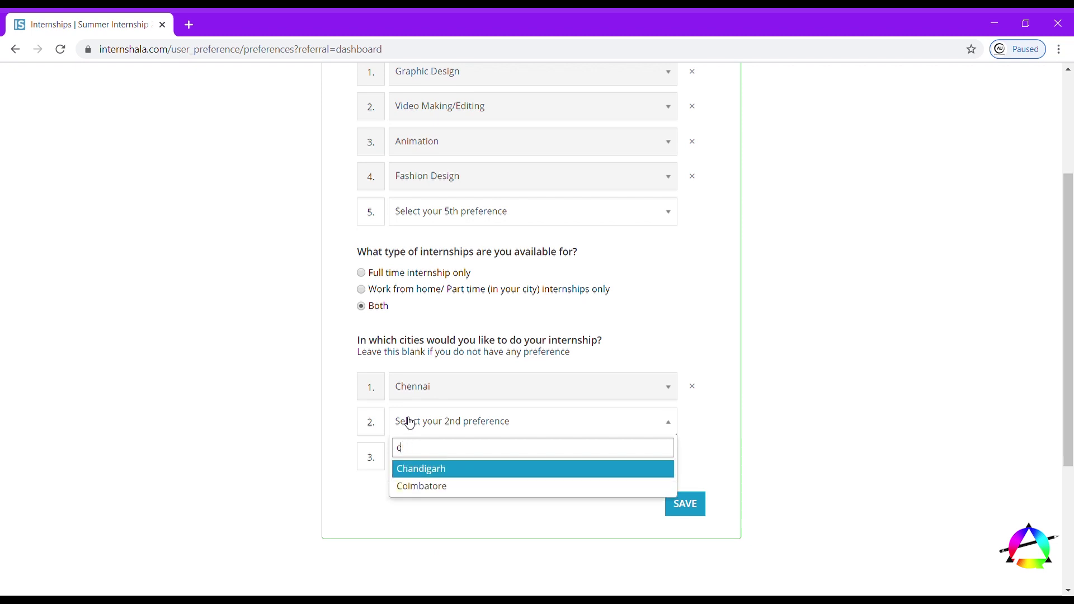
{"action": "type", "text": "hennai"}
{"action": "left_click", "coordinate": [695, 515]}
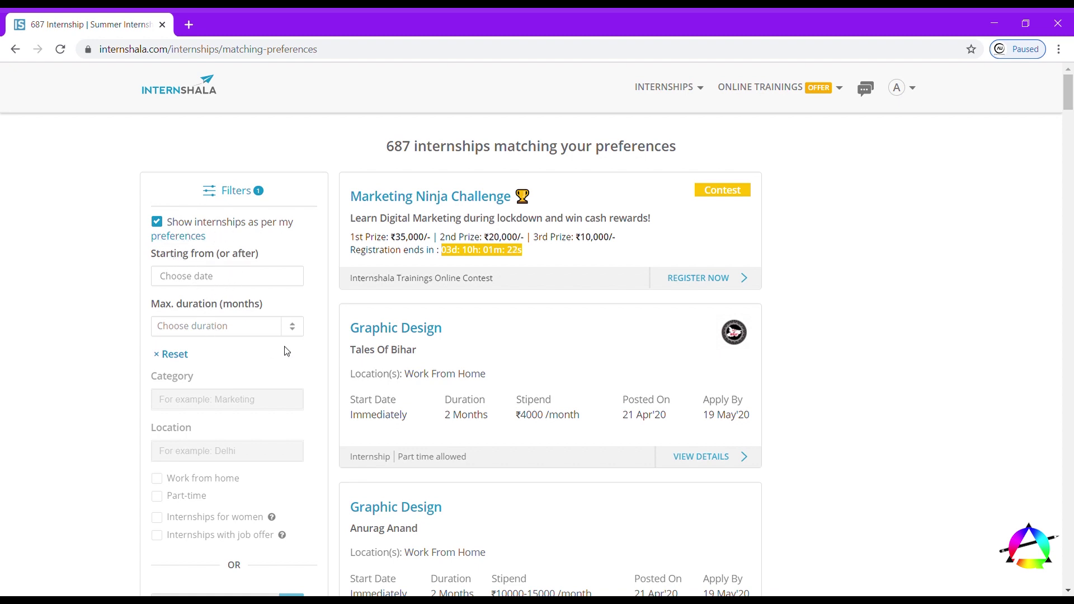
{"action": "scroll", "coordinate": [244, 413], "scroll_direction": "down", "scroll_amount": 3}
{"action": "scroll", "coordinate": [224, 336], "scroll_direction": "up", "scroll_amount": 2}
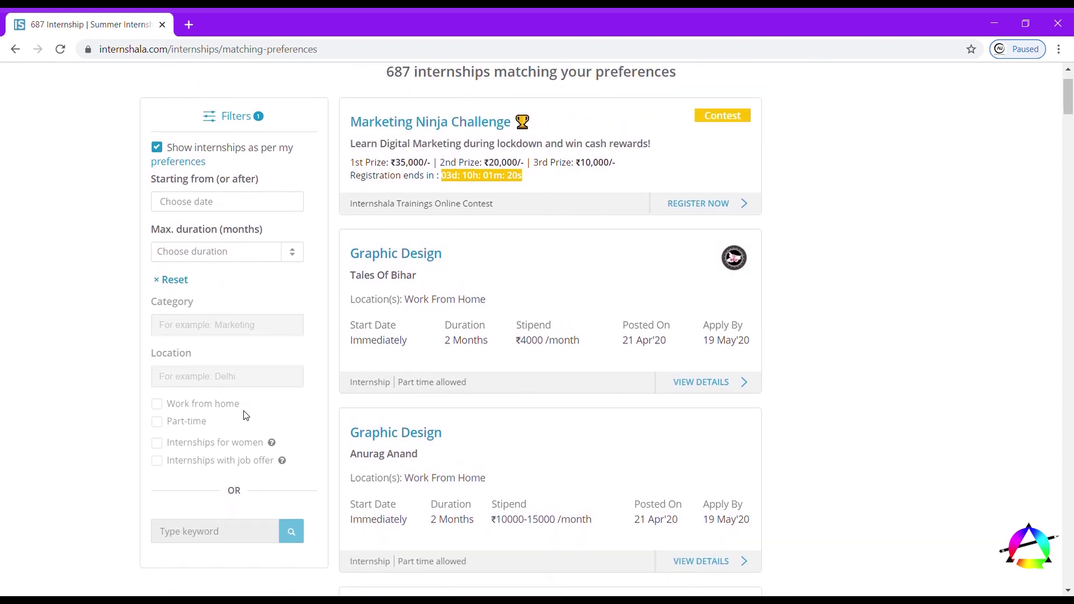
{"action": "left_click", "coordinate": [215, 299]}
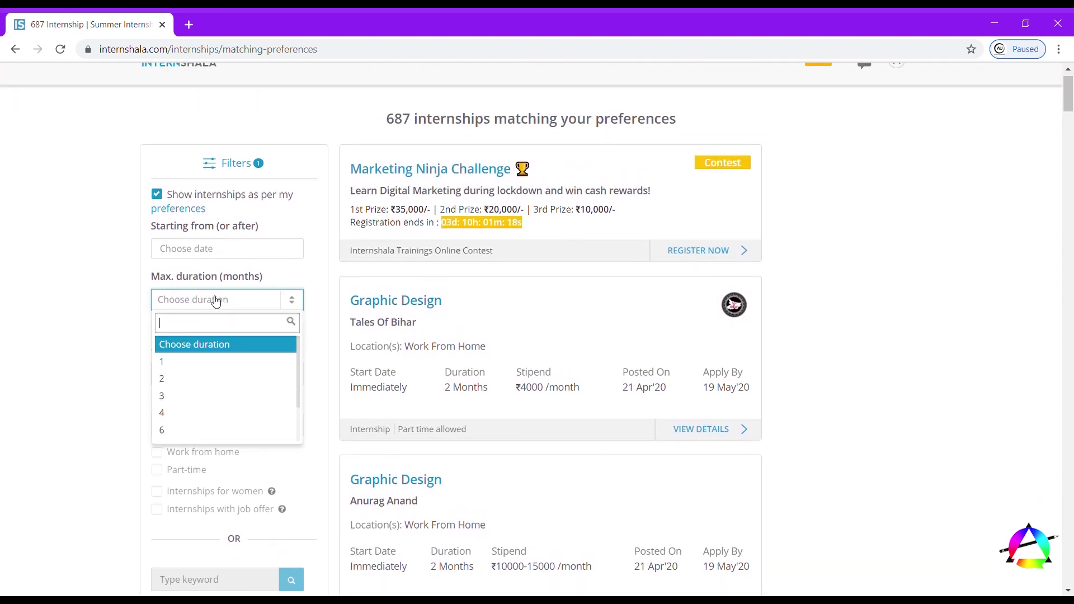
{"action": "left_click", "coordinate": [175, 360]}
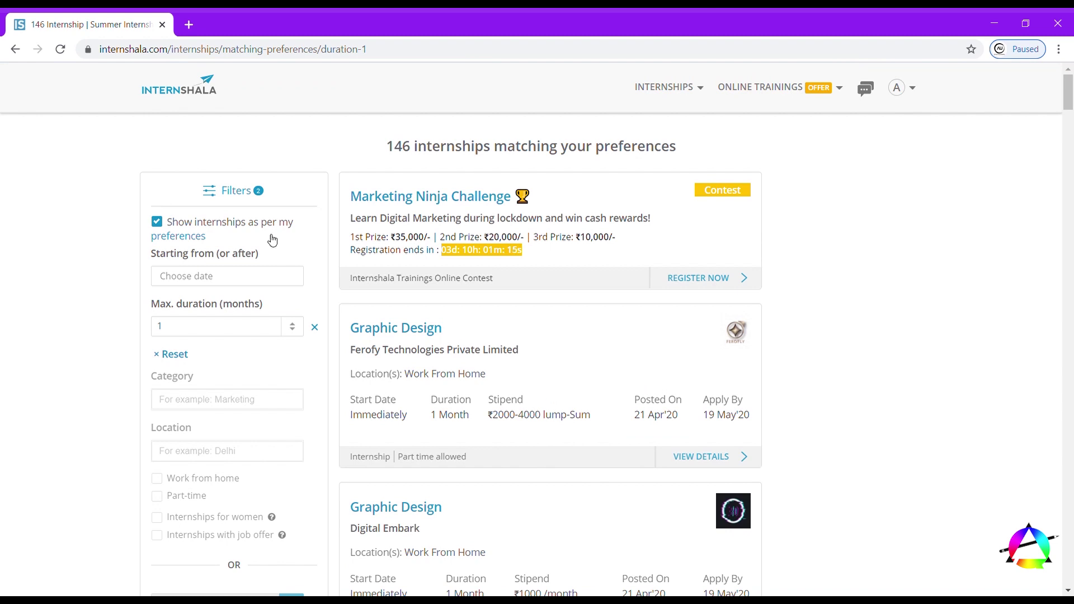
{"action": "scroll", "coordinate": [421, 398], "scroll_direction": "down", "scroll_amount": 2}
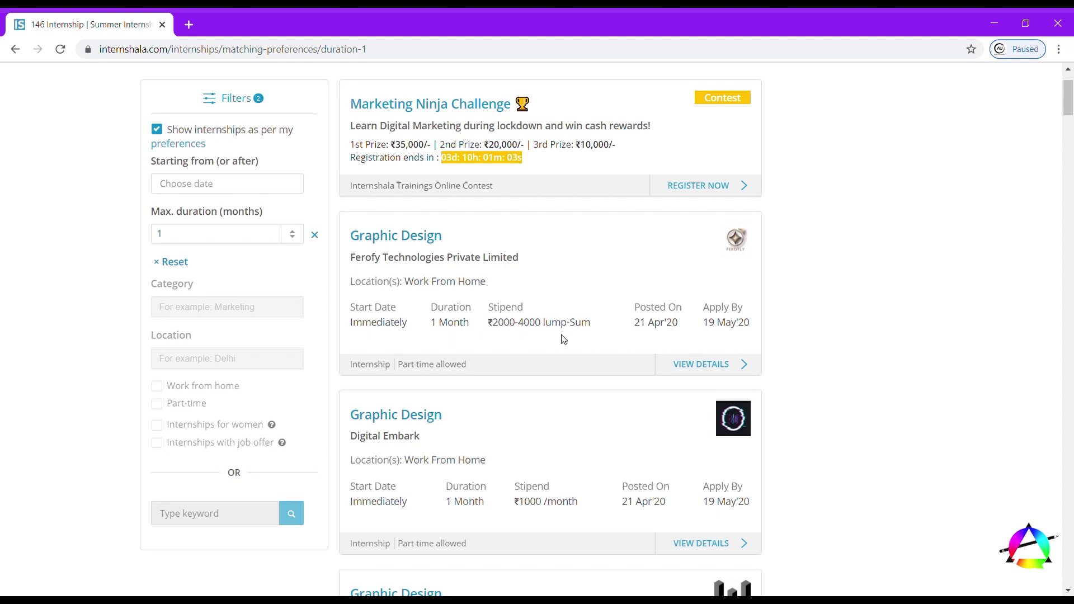
{"action": "scroll", "coordinate": [505, 442], "scroll_direction": "down", "scroll_amount": 2}
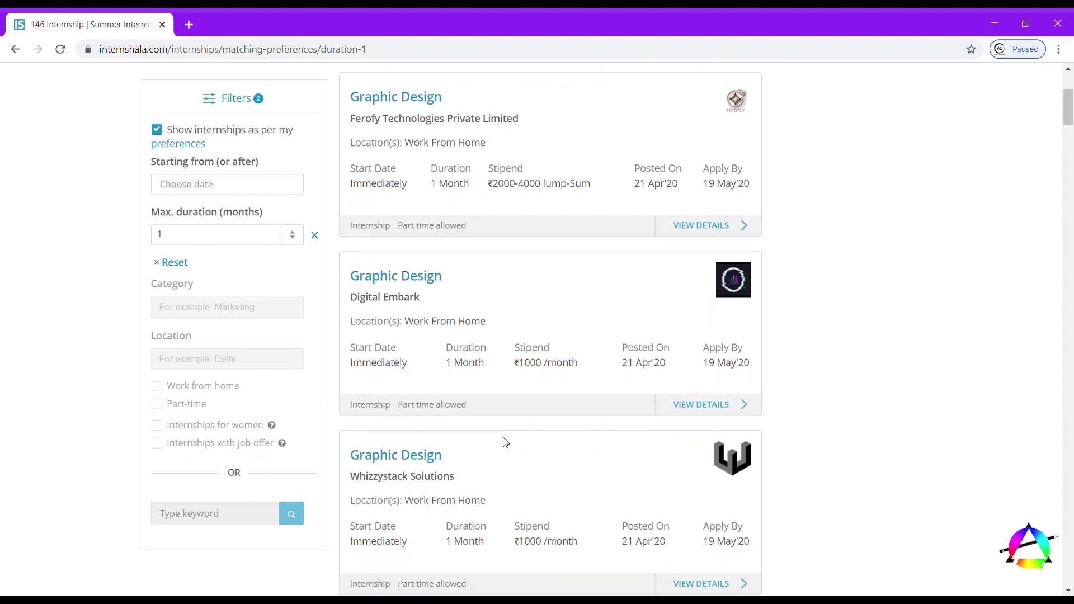
{"action": "scroll", "coordinate": [447, 456], "scroll_direction": "down", "scroll_amount": 2}
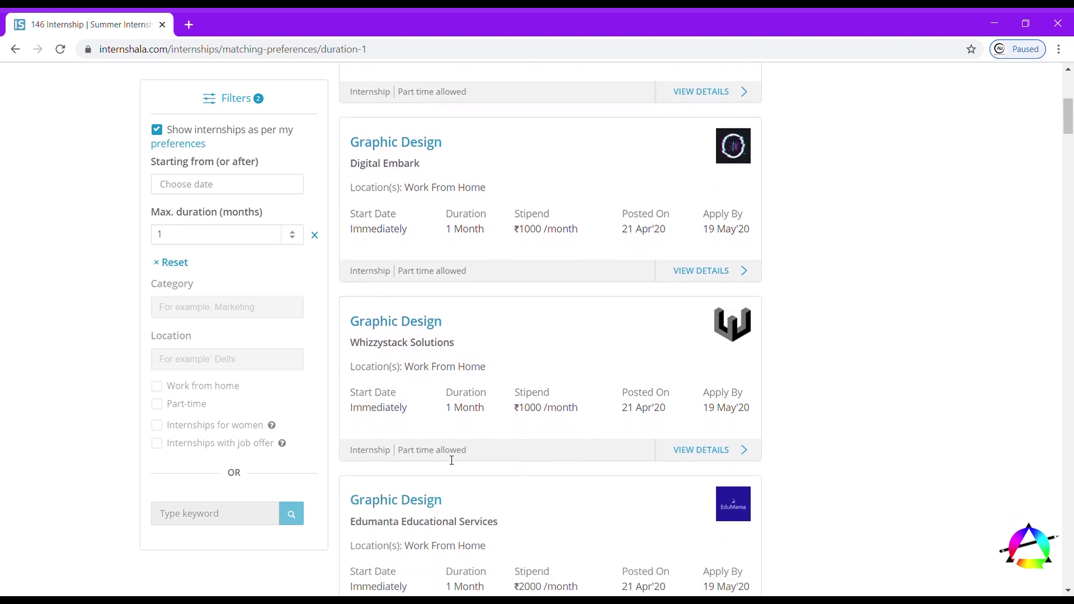
{"action": "scroll", "coordinate": [451, 459], "scroll_direction": "down", "scroll_amount": 3}
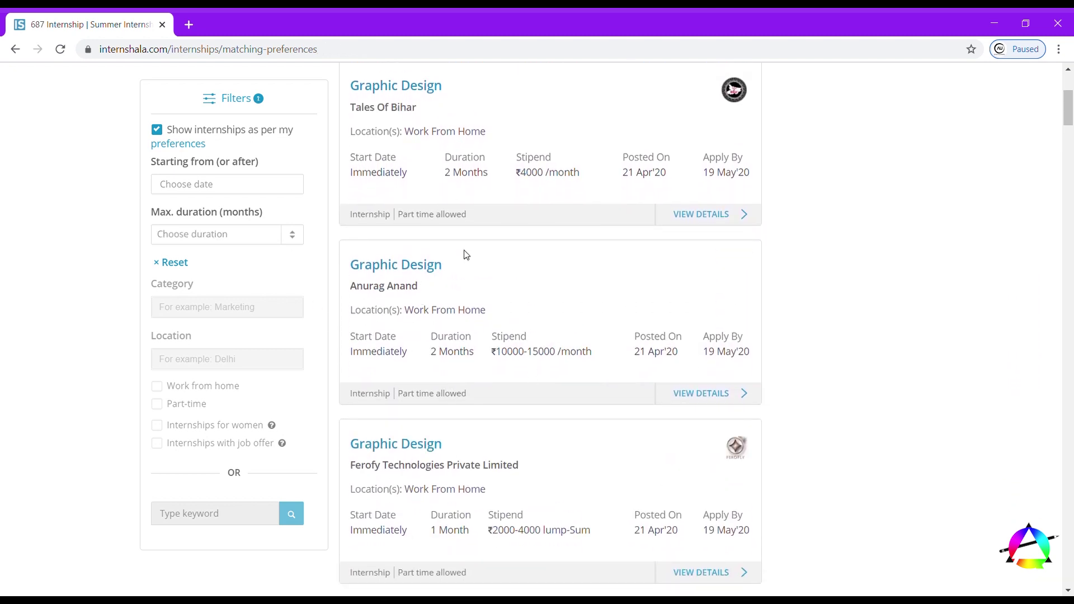
{"action": "scroll", "coordinate": [466, 255], "scroll_direction": "up", "scroll_amount": 5}
{"action": "scroll", "coordinate": [467, 251], "scroll_direction": "down", "scroll_amount": 3}
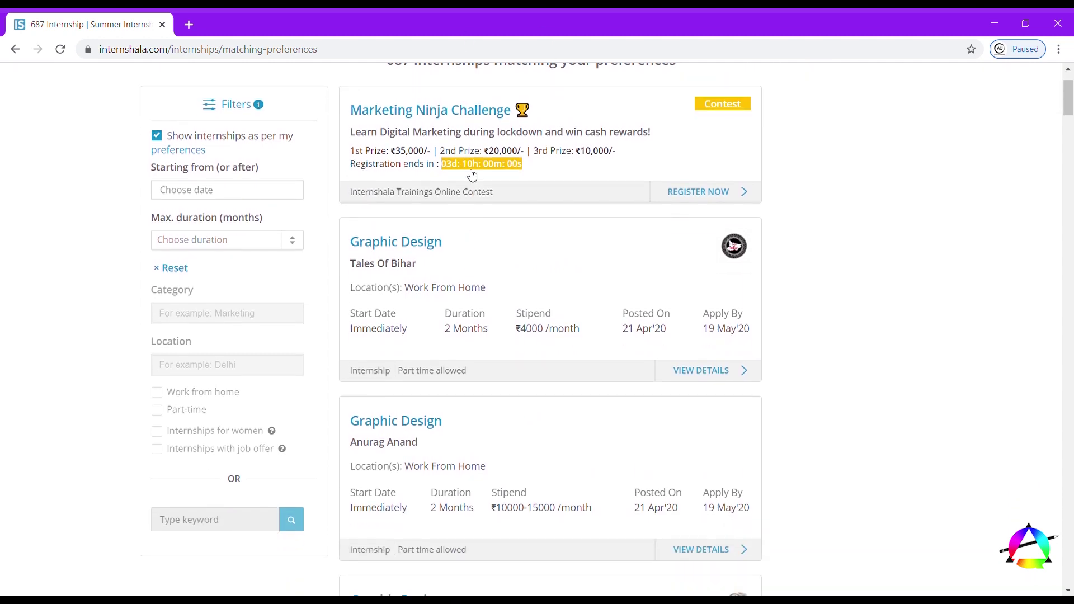
{"action": "scroll", "coordinate": [477, 216], "scroll_direction": "up", "scroll_amount": 1}
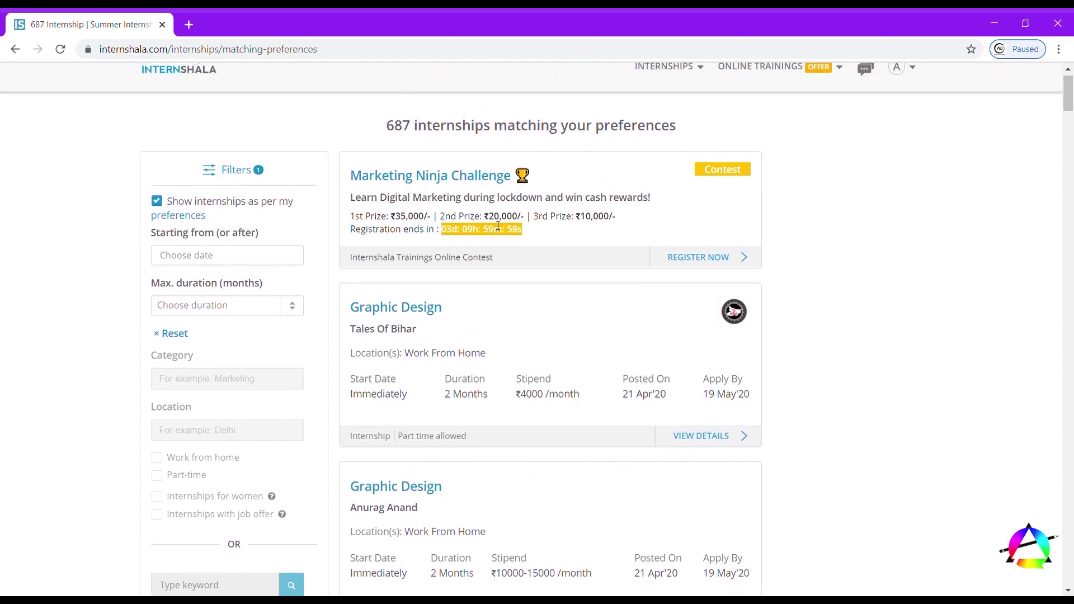
{"action": "scroll", "coordinate": [473, 380], "scroll_direction": "down", "scroll_amount": 3}
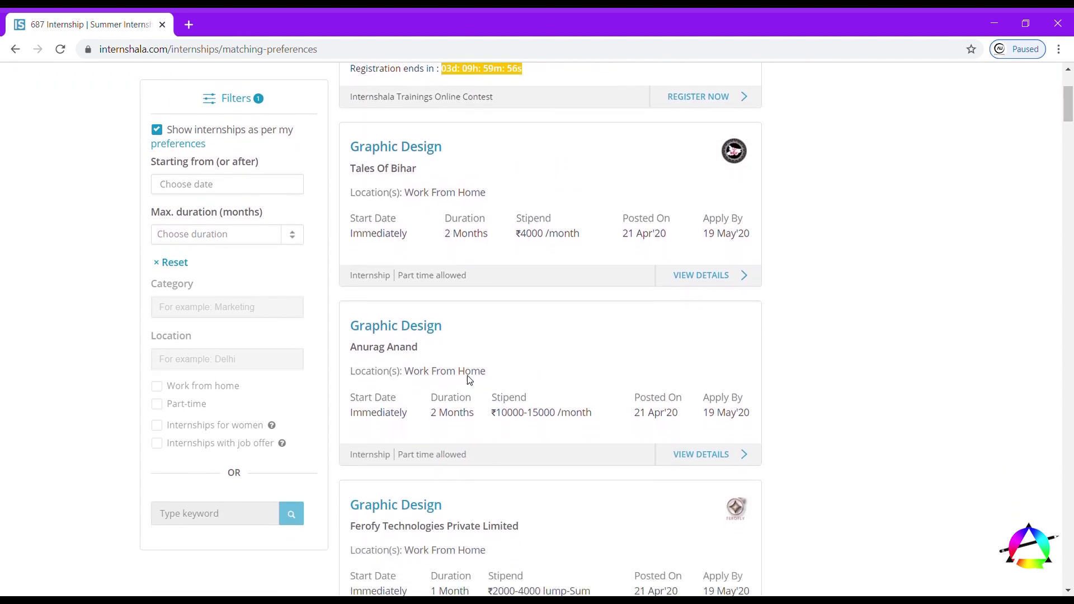
{"action": "left_click", "coordinate": [381, 319]}
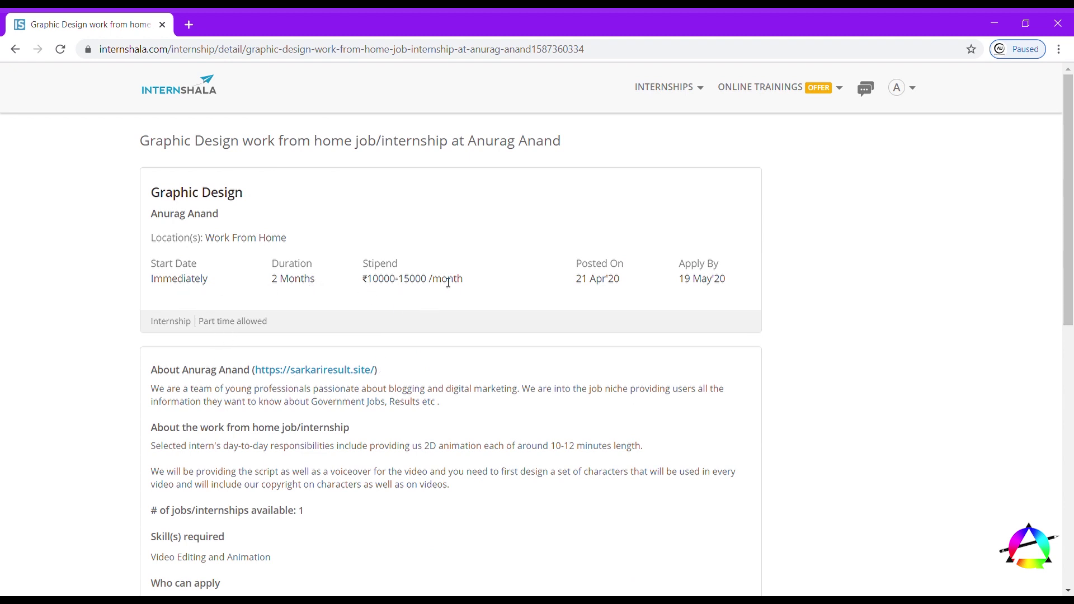
{"action": "scroll", "coordinate": [364, 419], "scroll_direction": "down", "scroll_amount": 3}
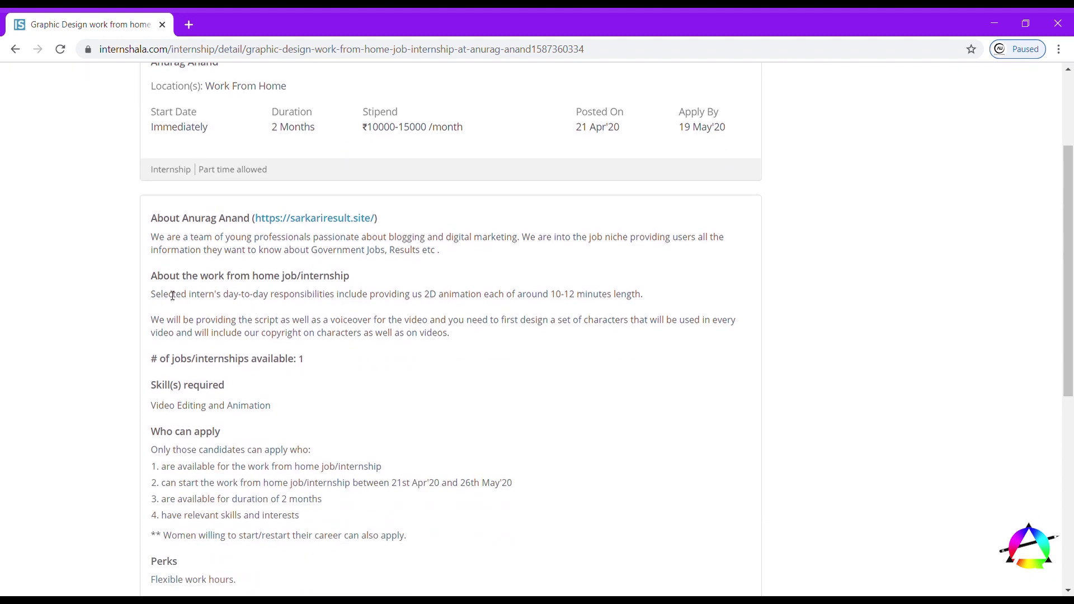
{"action": "left_click_drag", "start_coordinate": [156, 299], "coordinate": [496, 334]}
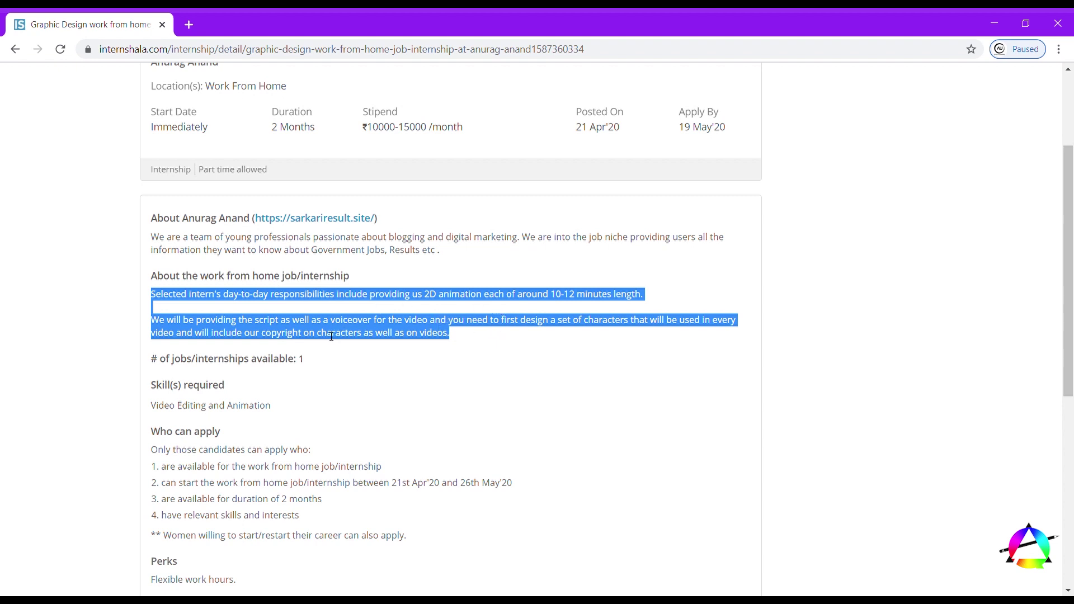
{"action": "left_click", "coordinate": [308, 344]}
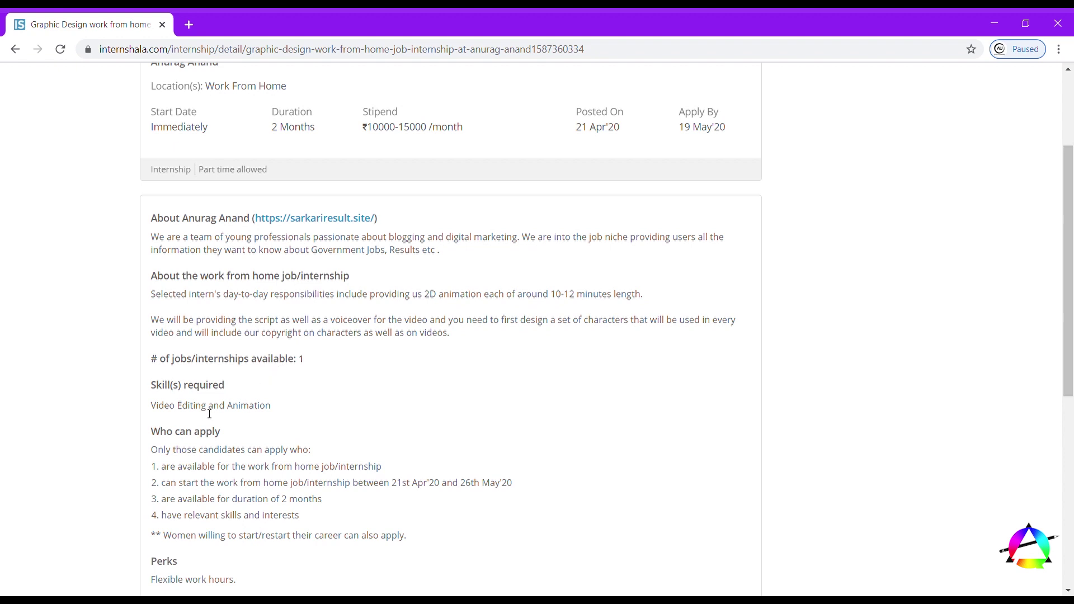
{"action": "left_click_drag", "start_coordinate": [273, 409], "coordinate": [150, 418]}
{"action": "left_click", "coordinate": [150, 418]}
{"action": "scroll", "coordinate": [176, 398], "scroll_direction": "down", "scroll_amount": 2}
{"action": "left_click_drag", "start_coordinate": [151, 293], "coordinate": [278, 297]}
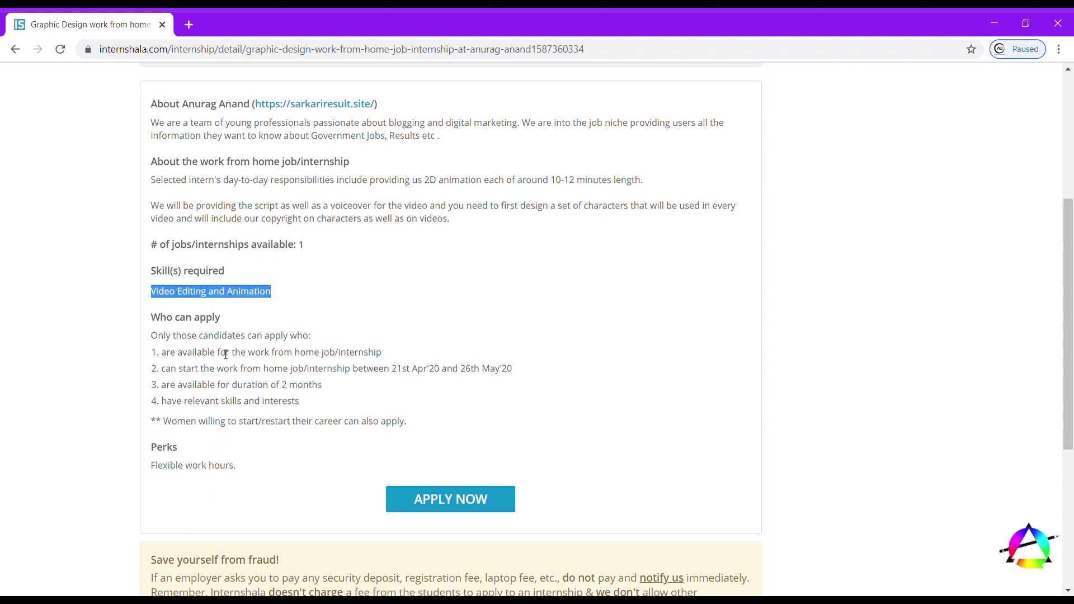
{"action": "scroll", "coordinate": [190, 352], "scroll_direction": "down", "scroll_amount": 1}
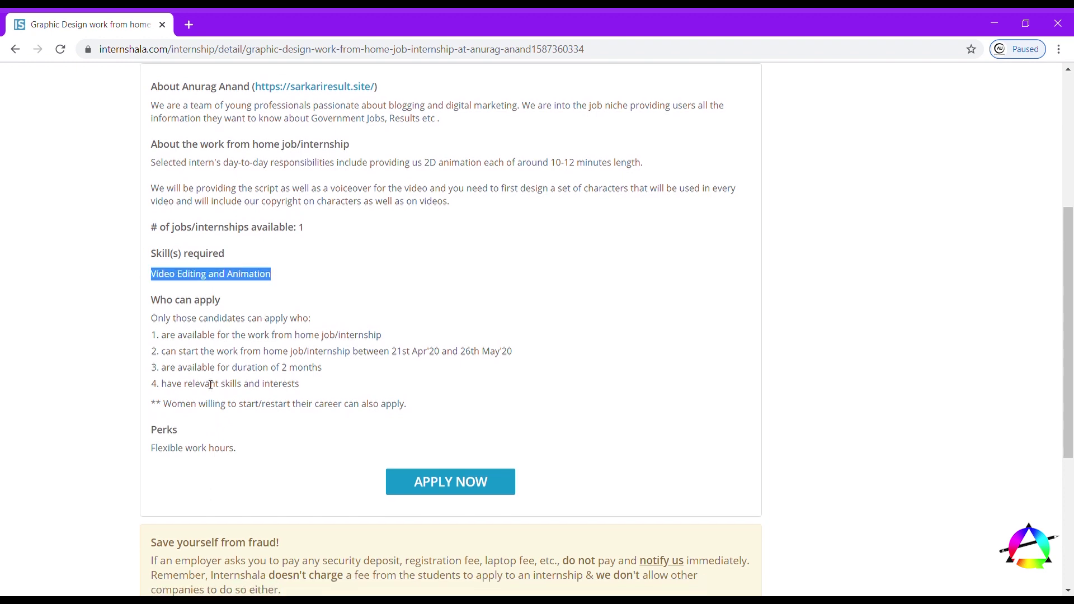
{"action": "left_click_drag", "start_coordinate": [157, 304], "coordinate": [407, 385]}
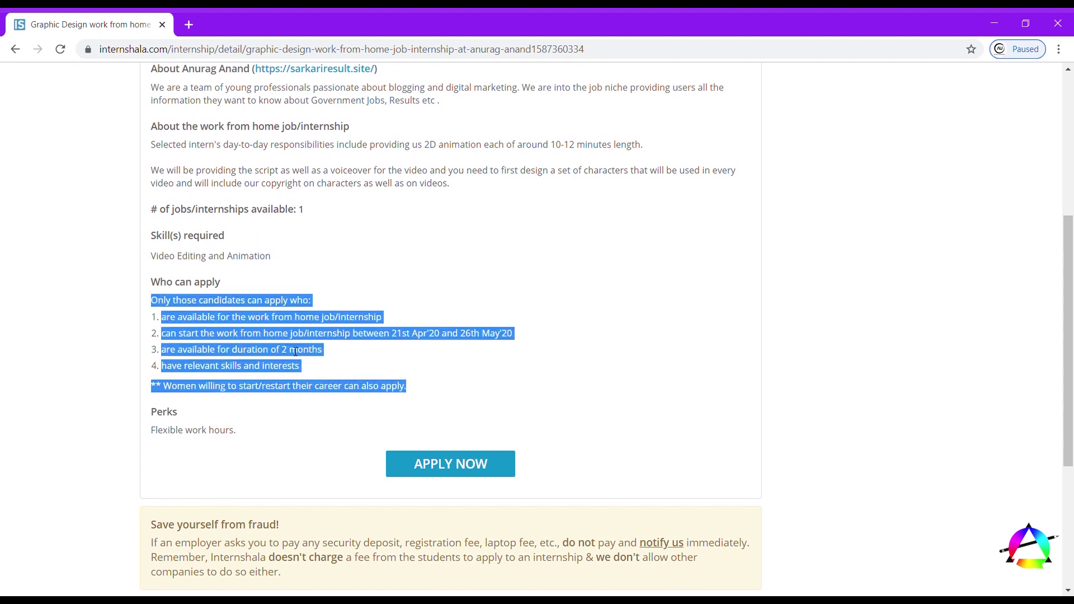
{"action": "left_click", "coordinate": [281, 341]}
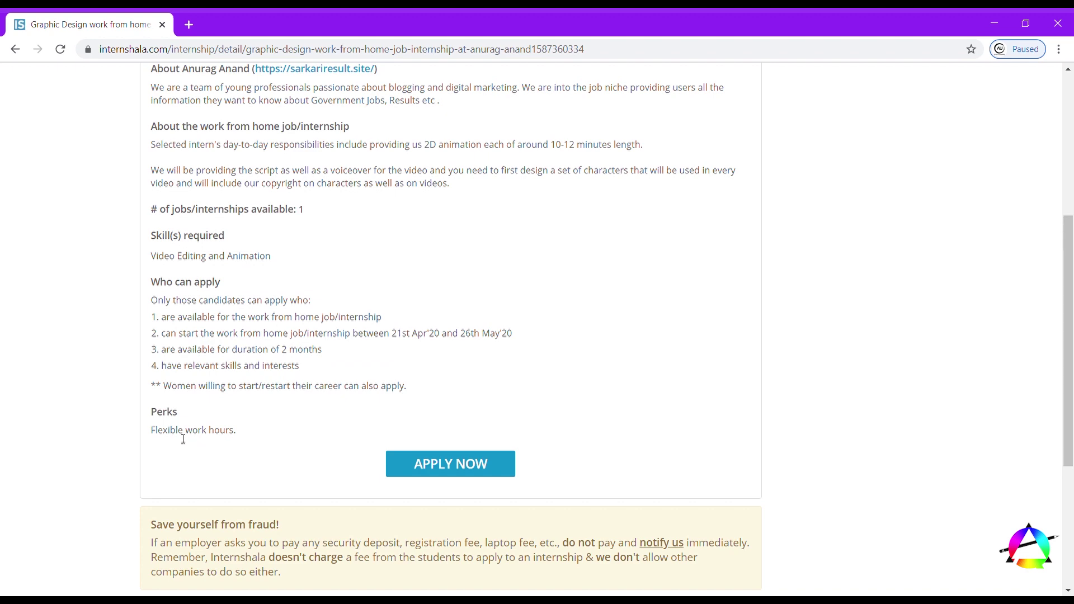
- Review the perks and fraud warning notice, then apply to the internship
{"action": "left_click_drag", "start_coordinate": [158, 436], "coordinate": [266, 429]}
{"action": "scroll", "coordinate": [266, 429], "scroll_direction": "down", "scroll_amount": 3}
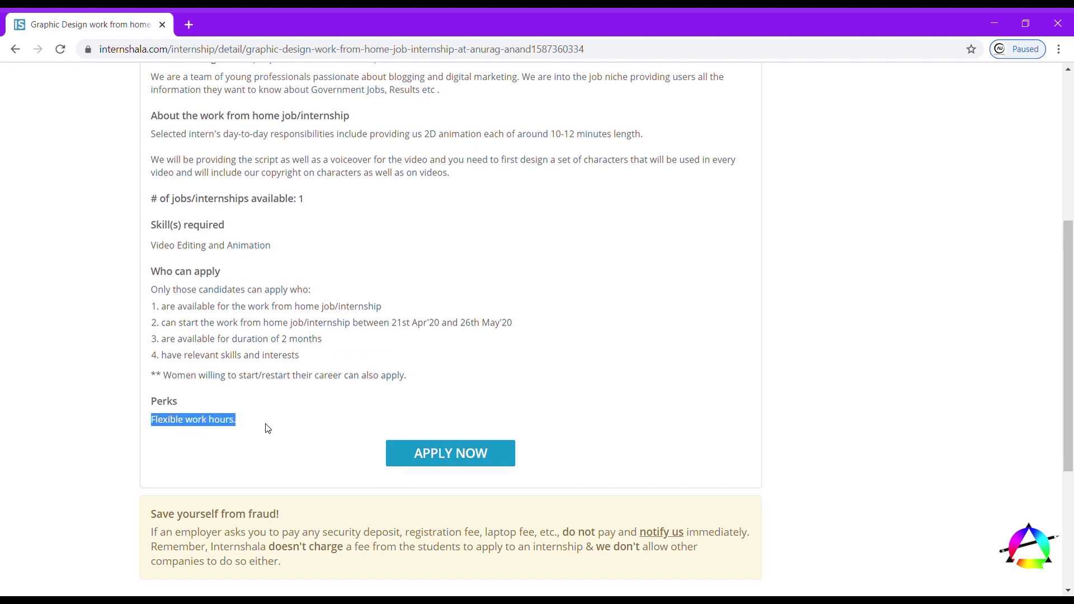
{"action": "scroll", "coordinate": [268, 428], "scroll_direction": "up", "scroll_amount": 1}
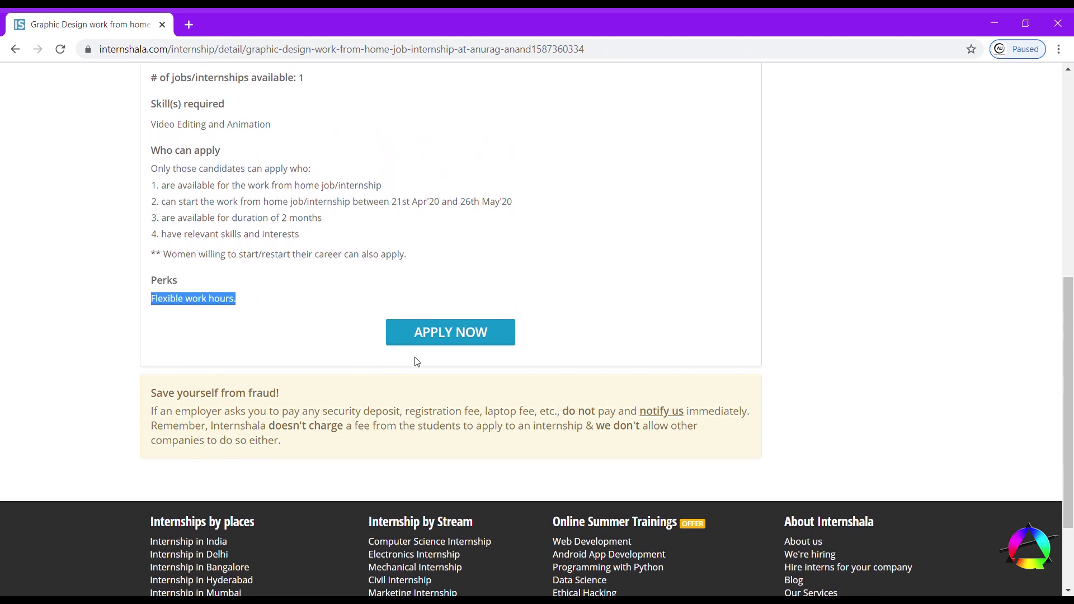
{"action": "left_click", "coordinate": [269, 307]}
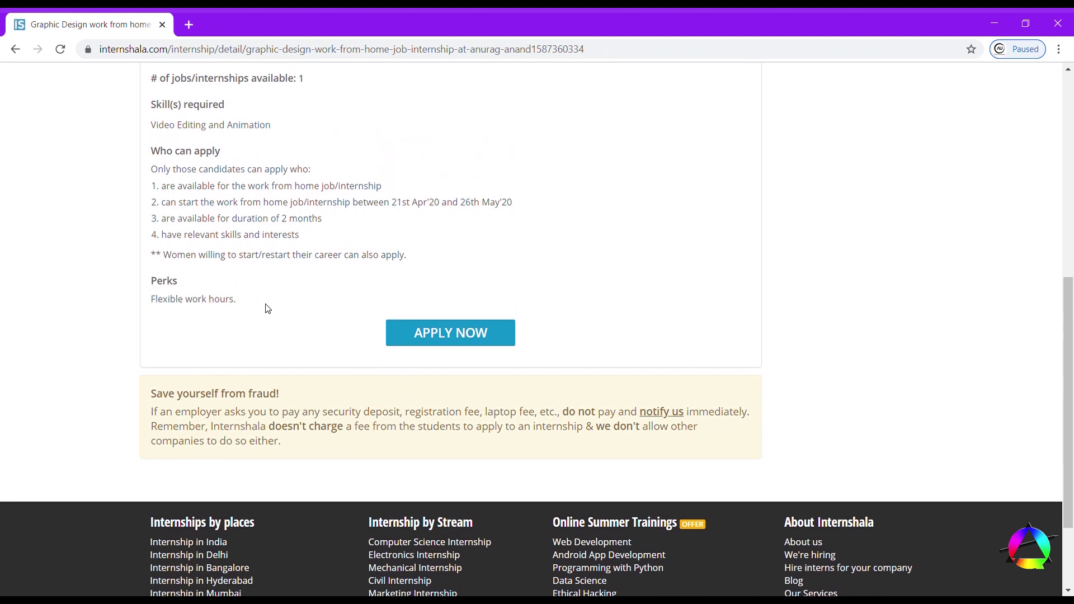
{"action": "scroll", "coordinate": [271, 308], "scroll_direction": "up", "scroll_amount": 3}
{"action": "scroll", "coordinate": [274, 307], "scroll_direction": "up", "scroll_amount": 1}
{"action": "scroll", "coordinate": [274, 308], "scroll_direction": "down", "scroll_amount": 5}
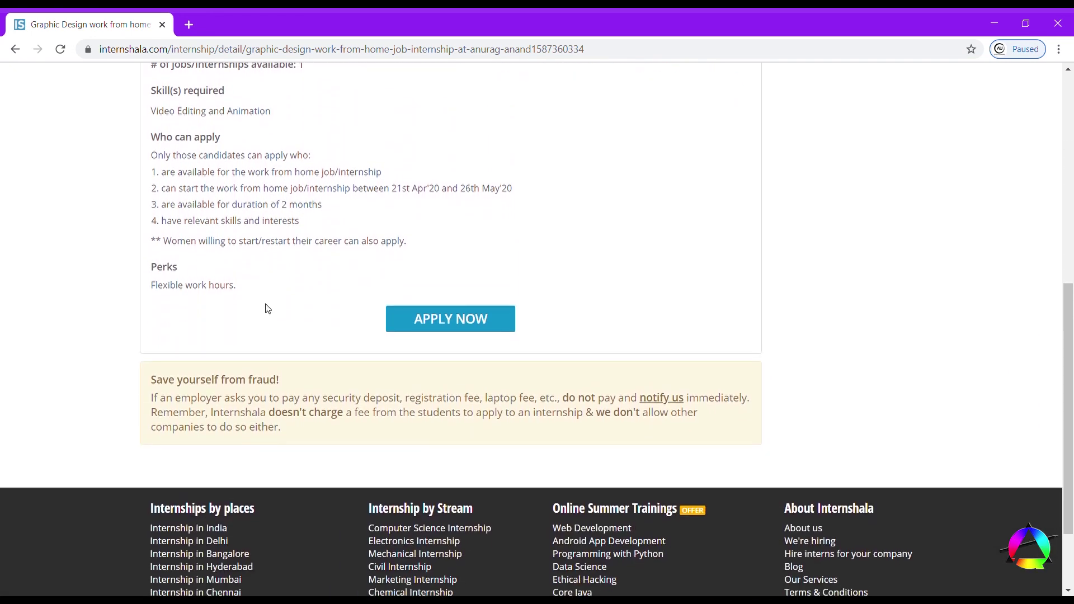
{"action": "left_click_drag", "start_coordinate": [161, 385], "coordinate": [338, 439]}
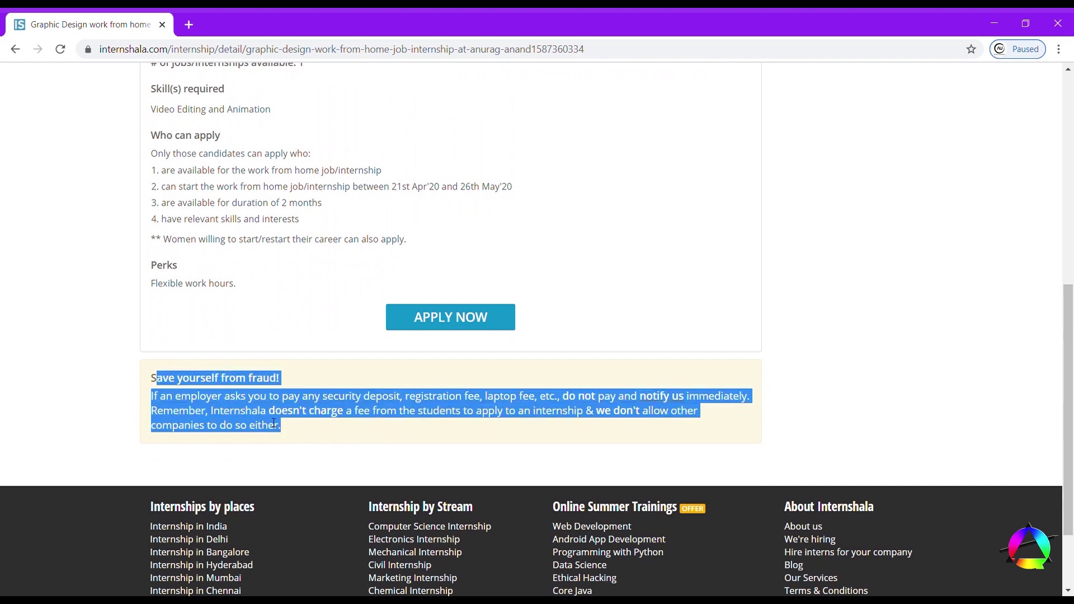
{"action": "left_click", "coordinate": [128, 399]}
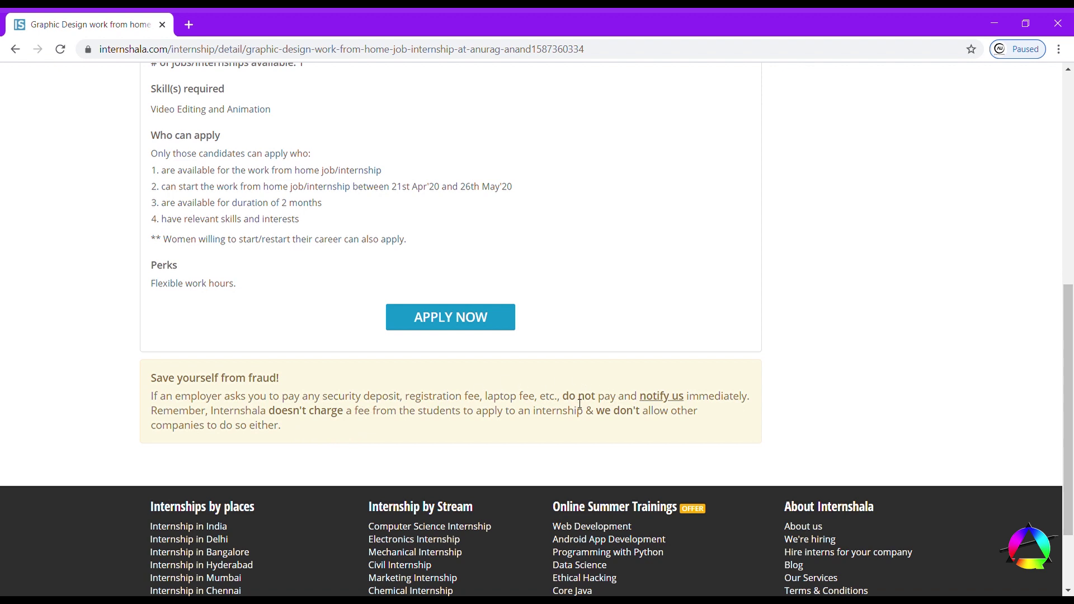
{"action": "left_click", "coordinate": [462, 317]}
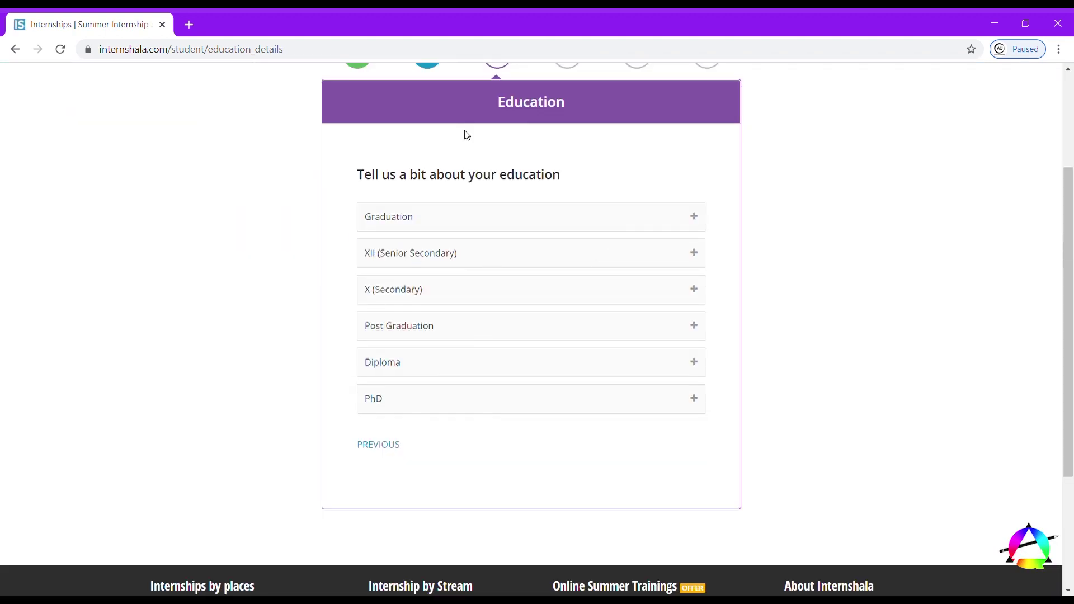
- Start a graduation entry at Institute of Road and Transport Technology, 2017 to 2021
{"action": "scroll", "coordinate": [462, 145], "scroll_direction": "up", "scroll_amount": 2}
{"action": "scroll", "coordinate": [425, 305], "scroll_direction": "down", "scroll_amount": 2}
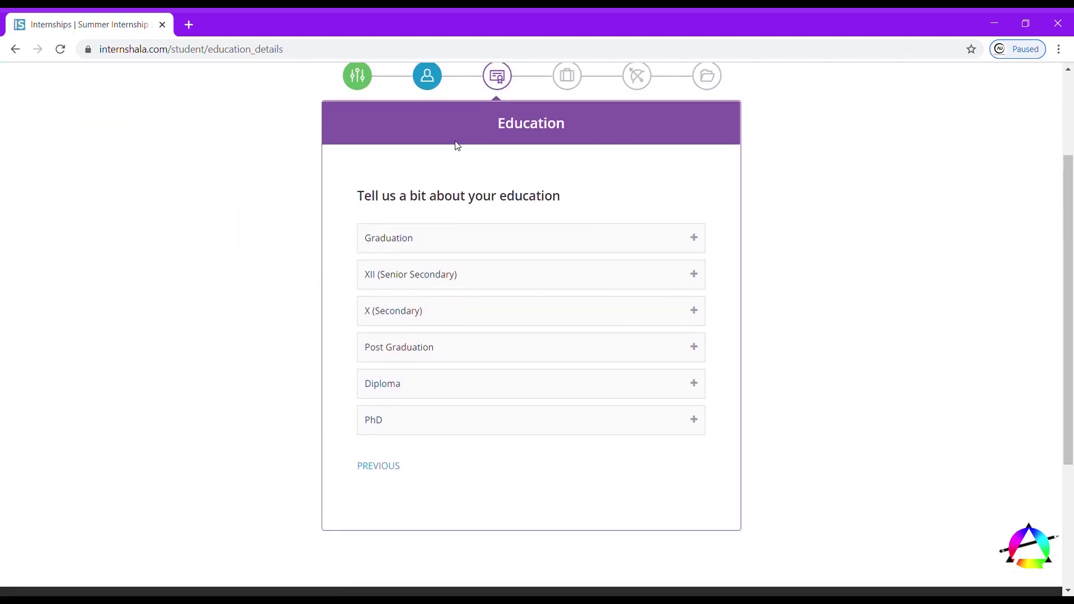
{"action": "left_click", "coordinate": [700, 243]}
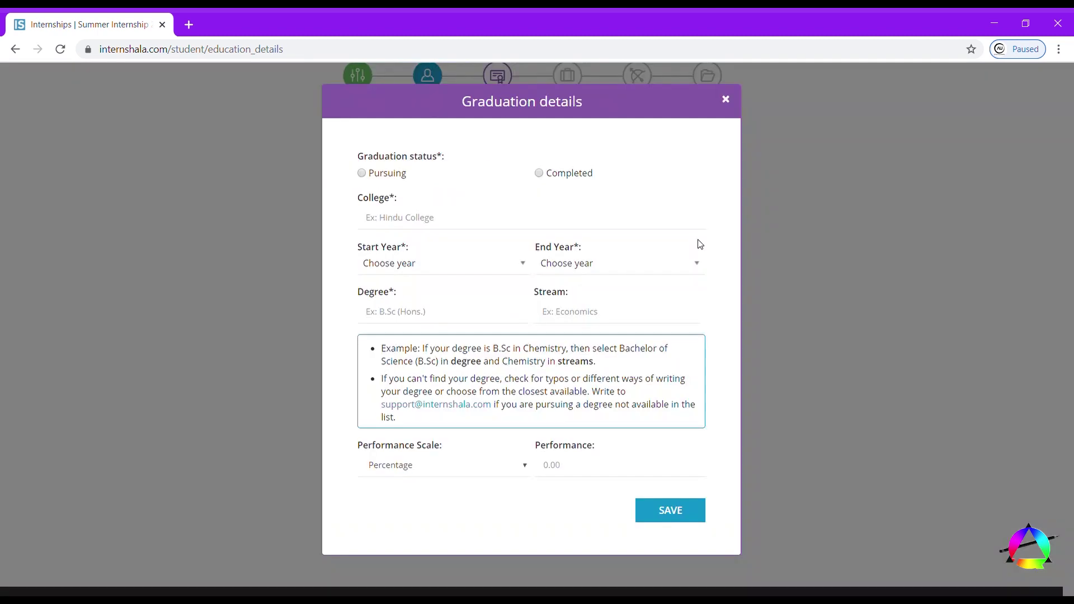
{"action": "left_click", "coordinate": [369, 172]}
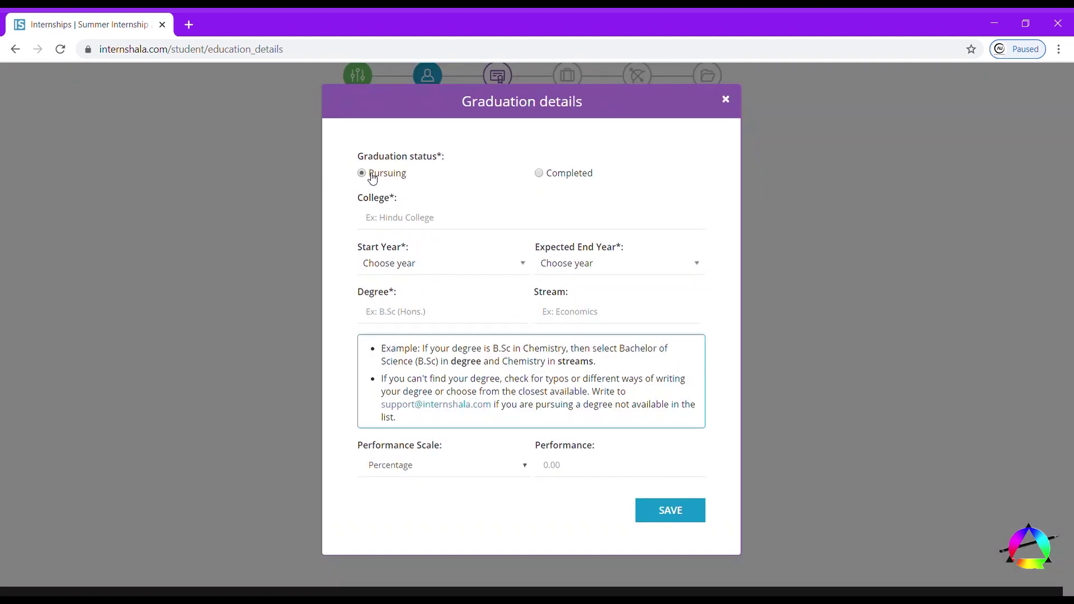
{"action": "left_click", "coordinate": [403, 217]}
{"action": "type", "text": "Inst"}
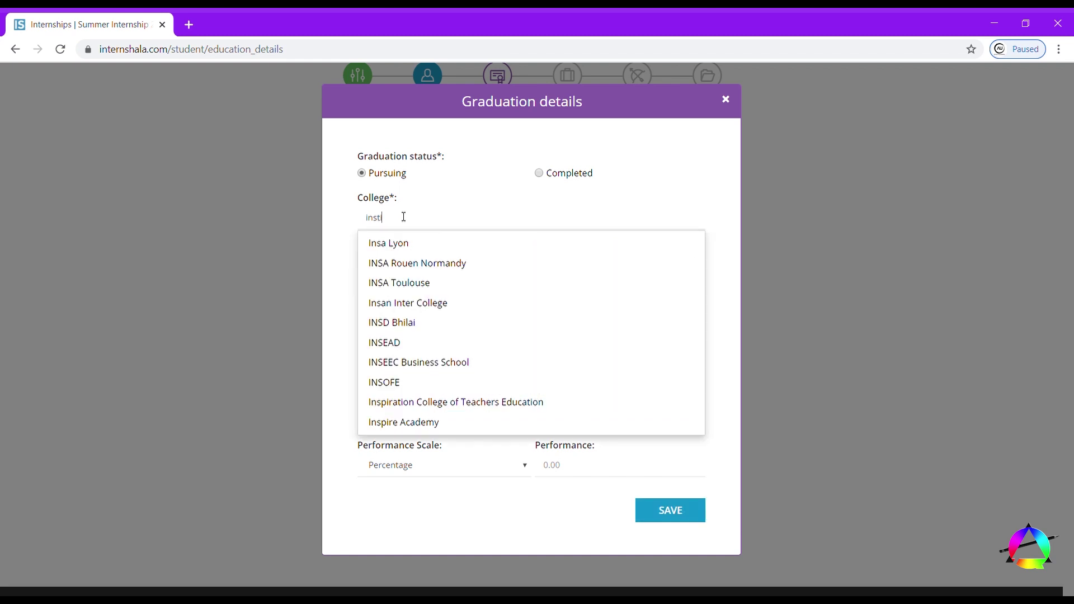
{"action": "type", "text": "itute"}
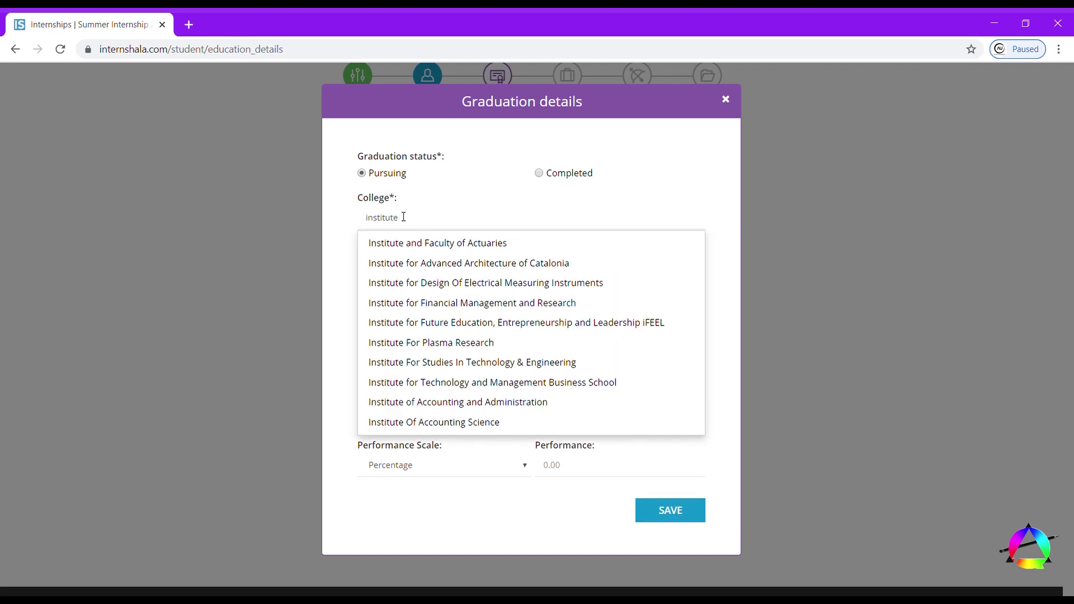
{"action": "type", "text": " of r"}
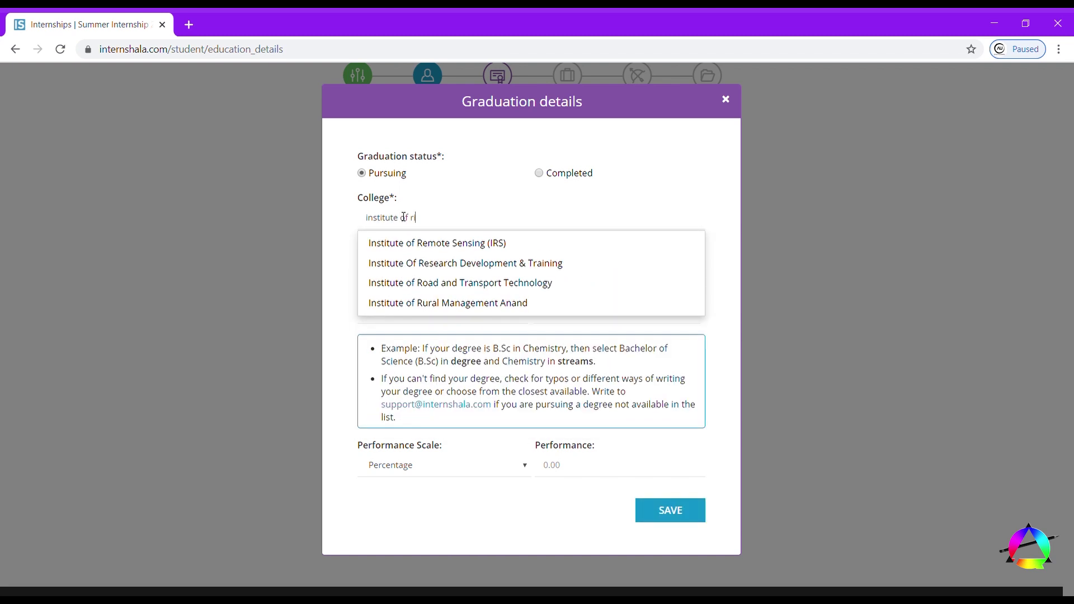
{"action": "type", "text": "oad a"}
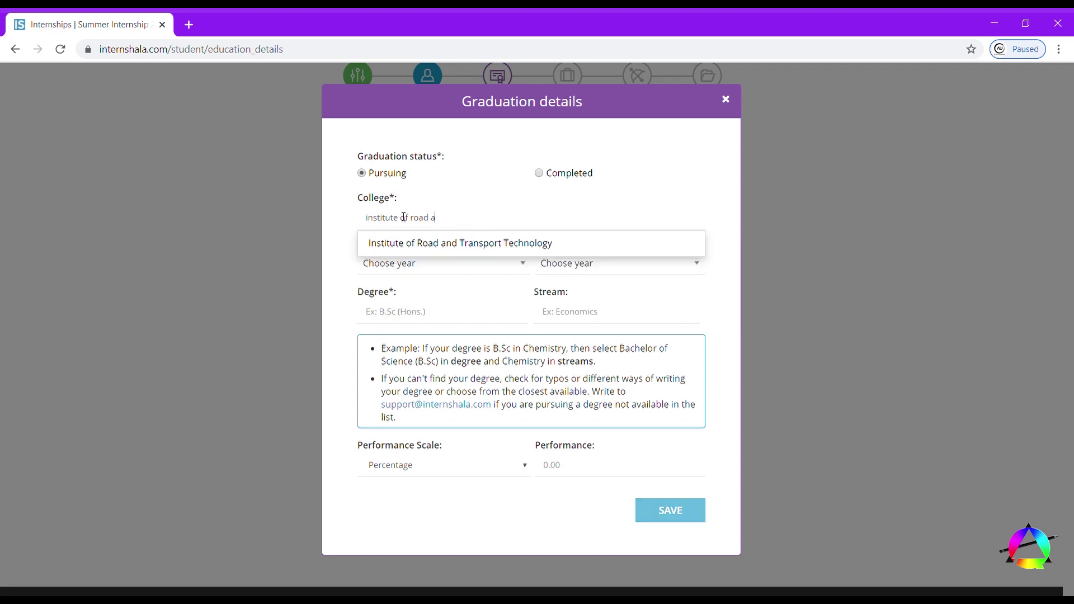
{"action": "key", "text": "Down"}
{"action": "key", "text": "Return"}
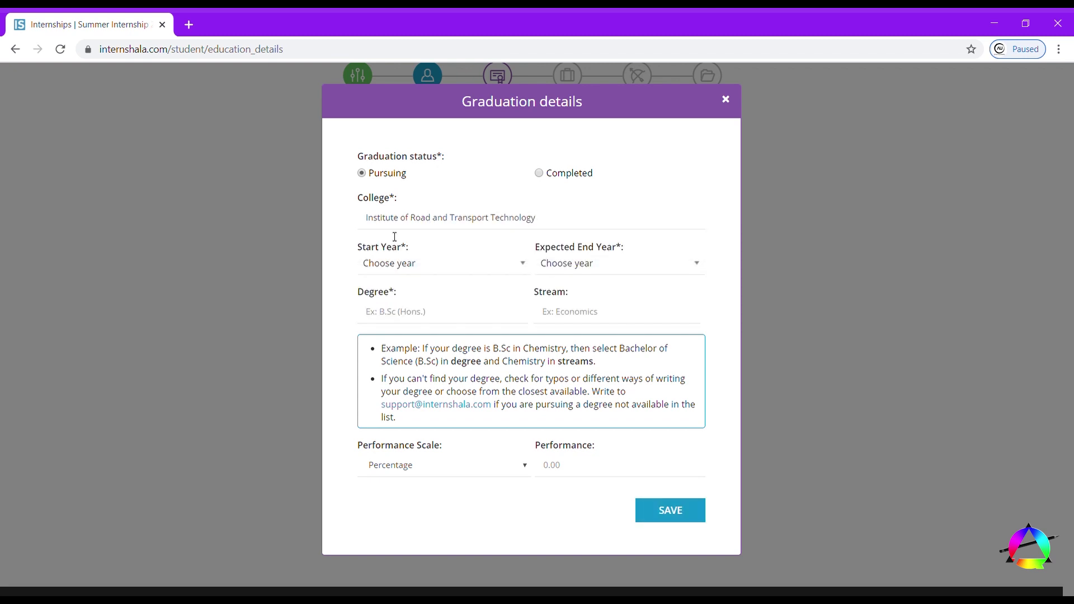
{"action": "left_click", "coordinate": [417, 266]}
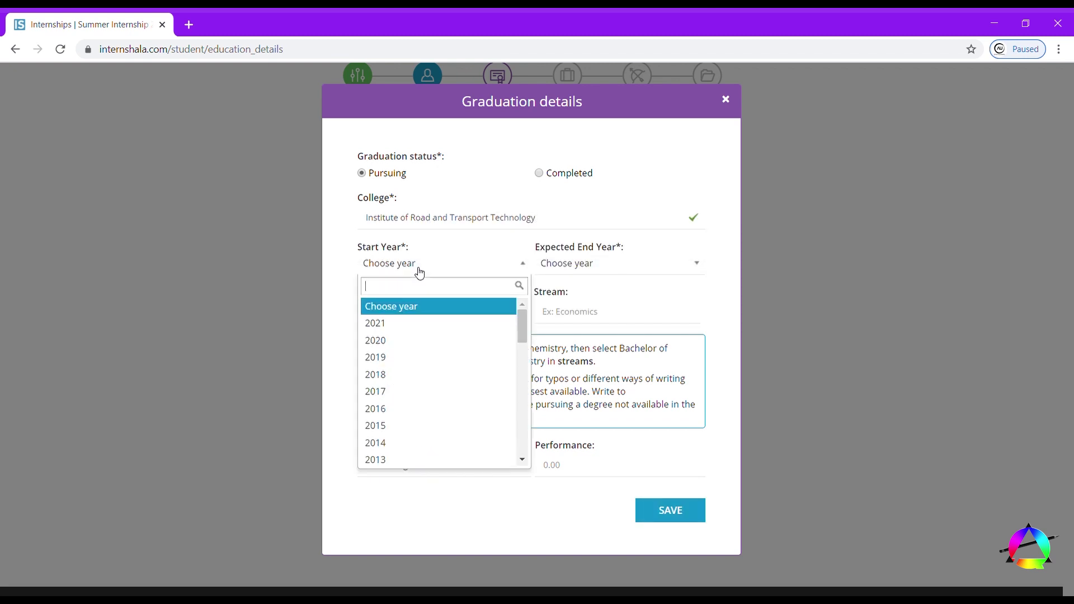
{"action": "left_click", "coordinate": [393, 396]}
{"action": "left_click", "coordinate": [589, 270]}
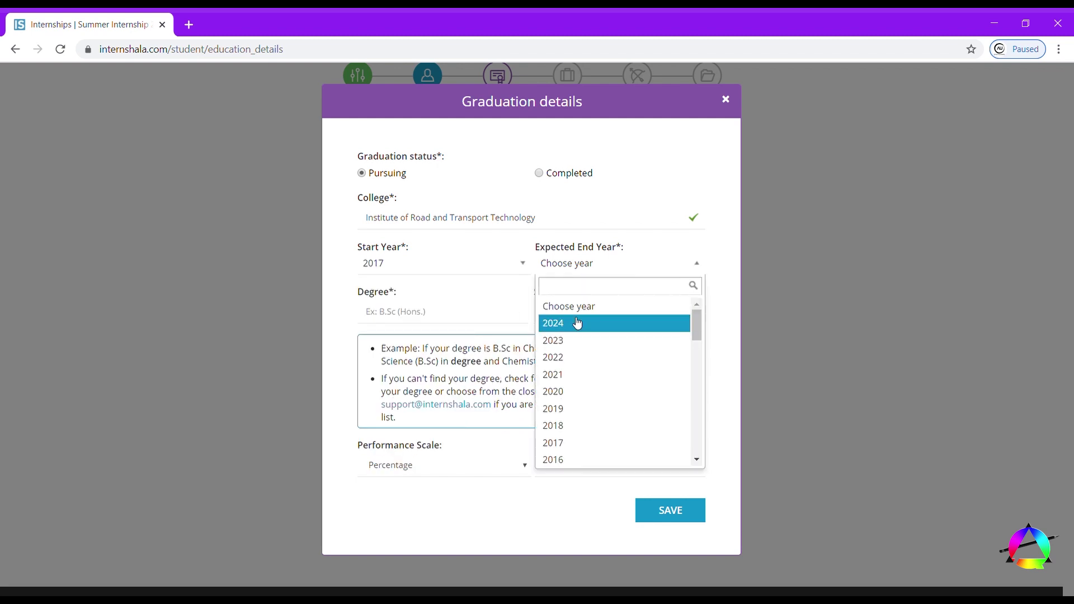
{"action": "left_click", "coordinate": [584, 379]}
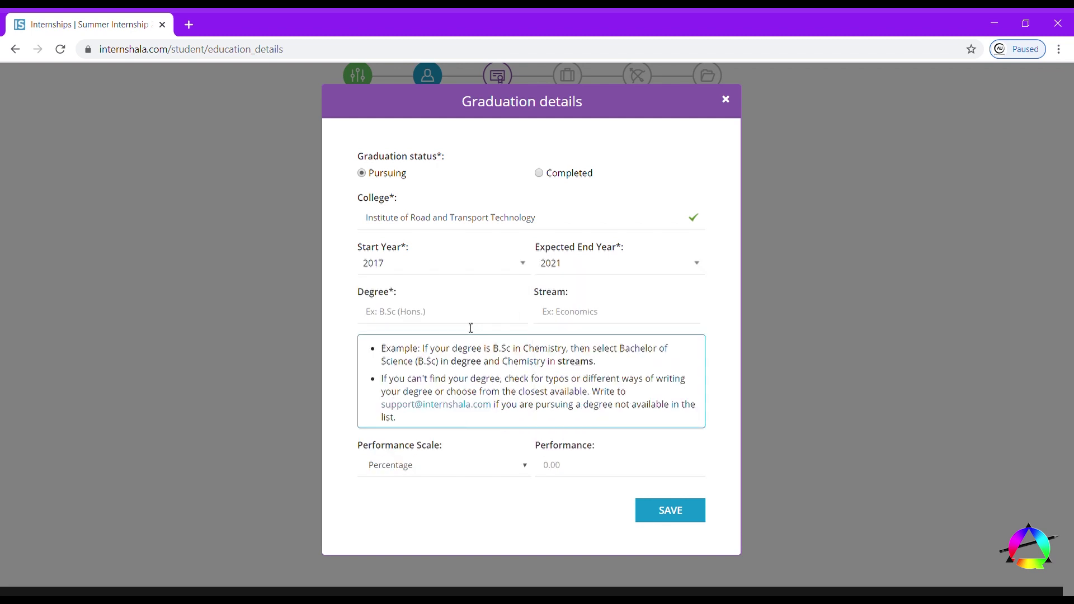
- Set degree B.E, stream Electronics and Communication, CGPA 7.70 out of 10, then save
{"action": "type", "text": "b"}
{"action": "key", "text": "BackSpace"}
{"action": "type", "text": "BE"}
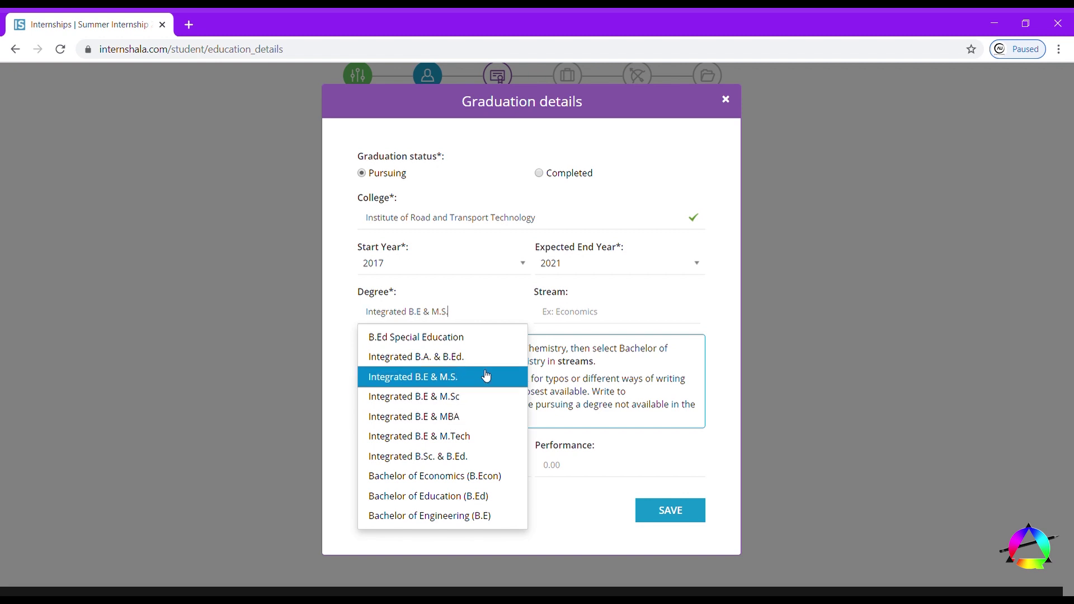
{"action": "left_click", "coordinate": [435, 514]}
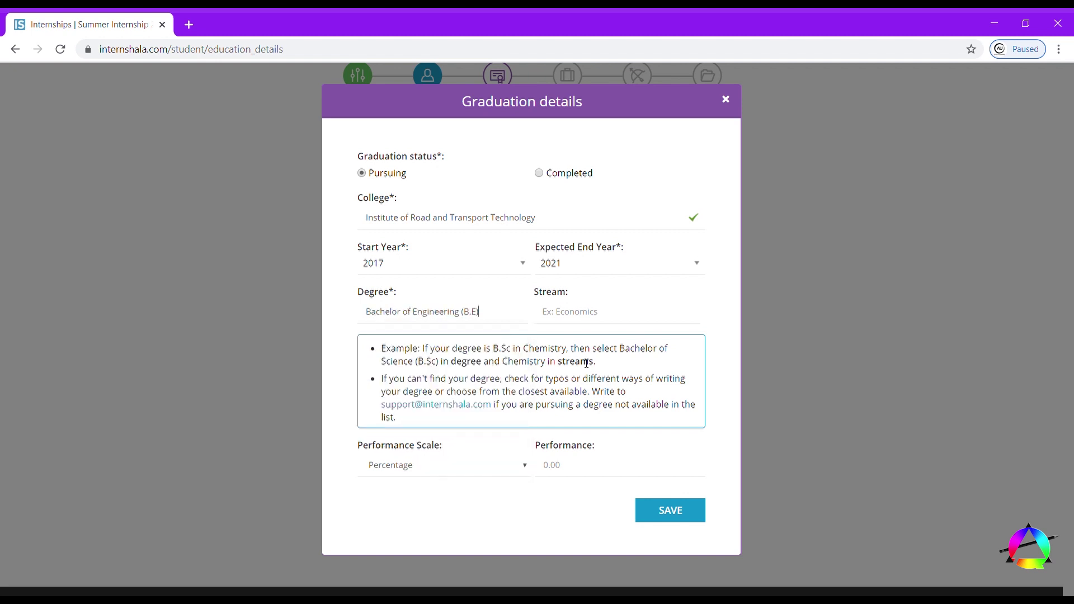
{"action": "left_click", "coordinate": [620, 316]}
{"action": "type", "text": "Electronics and Communication"}
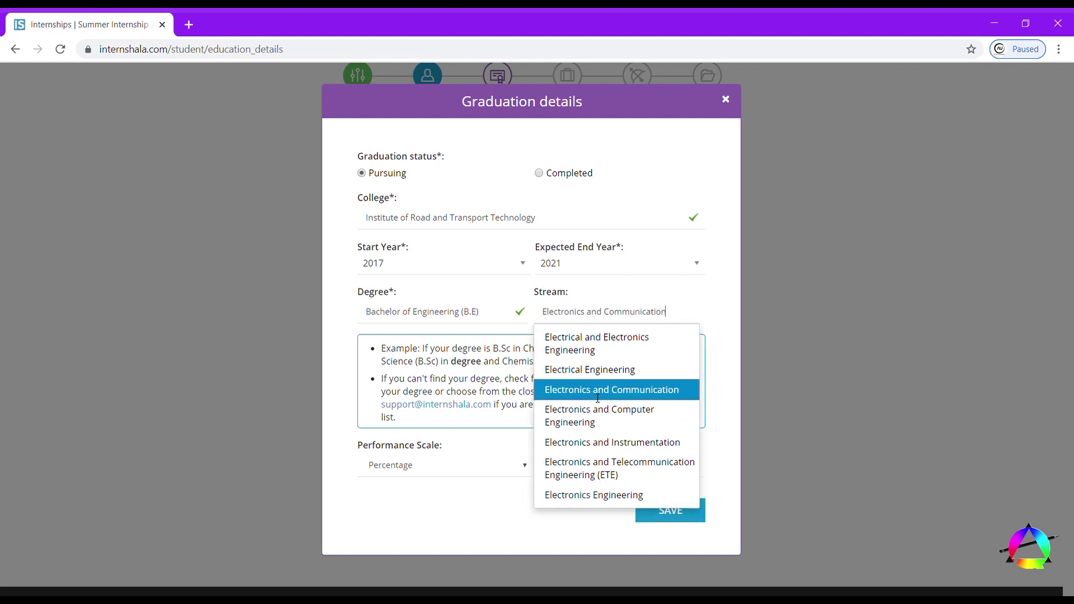
{"action": "left_click", "coordinate": [595, 392]}
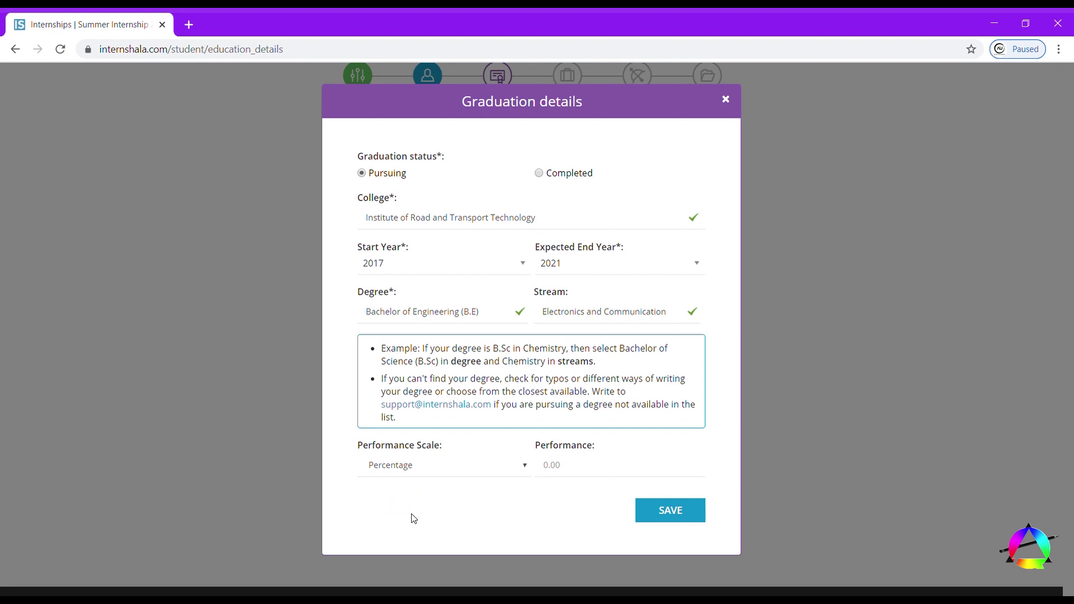
{"action": "left_click", "coordinate": [449, 495]}
{"action": "left_click", "coordinate": [549, 469]}
{"action": "type", "text": "7.7"}
{"action": "left_click", "coordinate": [692, 517]}
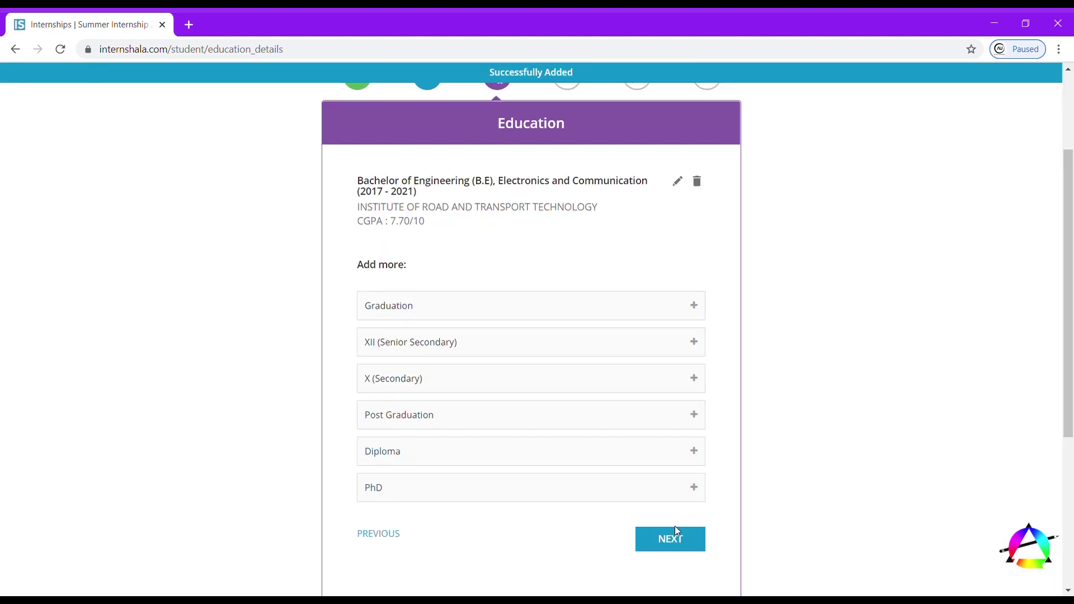
{"action": "left_click", "coordinate": [675, 531]}
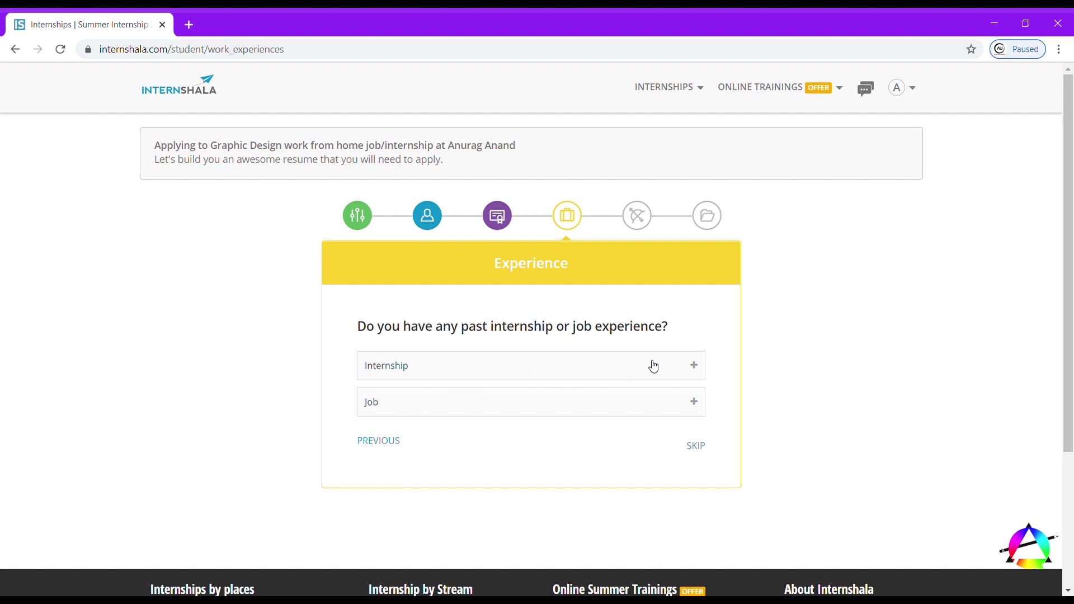
- Close the Internship and Job experience forms without saving, then skip the Experience step
{"action": "left_click", "coordinate": [693, 366]}
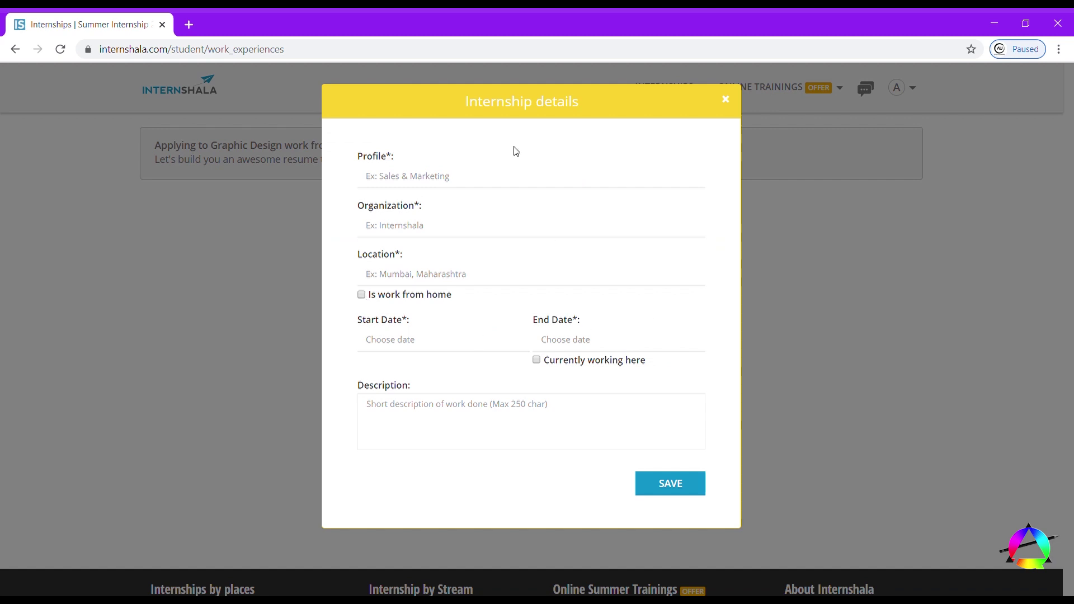
{"action": "left_click", "coordinate": [726, 101]}
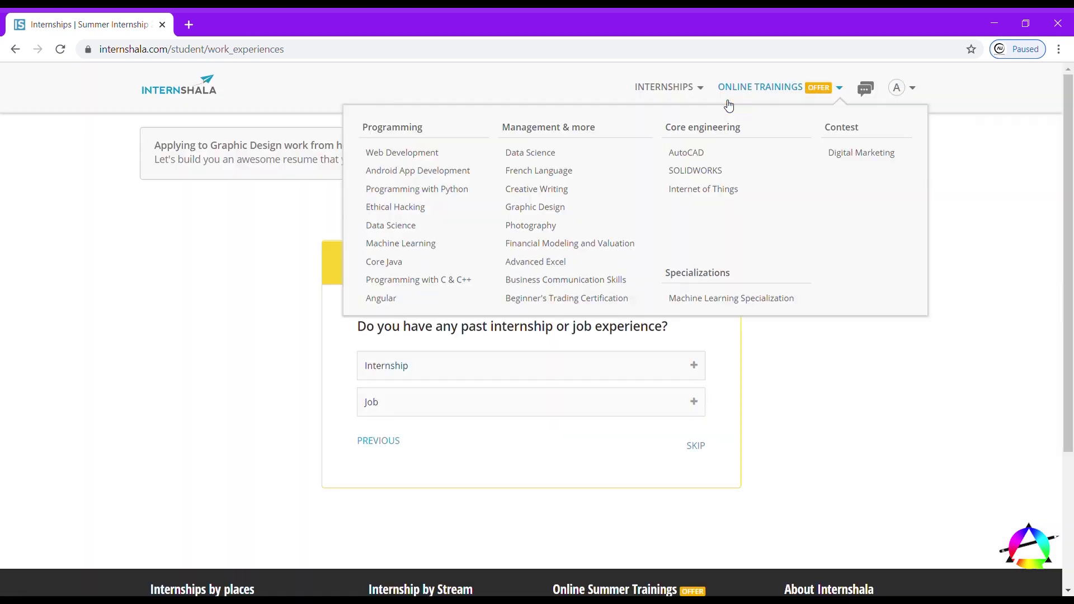
{"action": "left_click", "coordinate": [694, 402]}
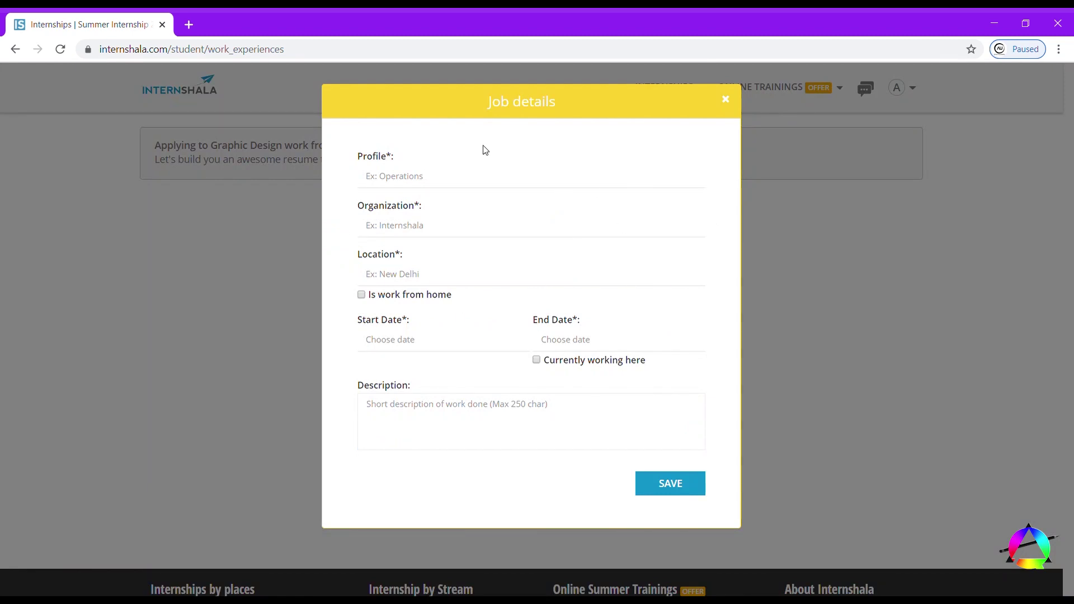
{"action": "left_click", "coordinate": [727, 101]}
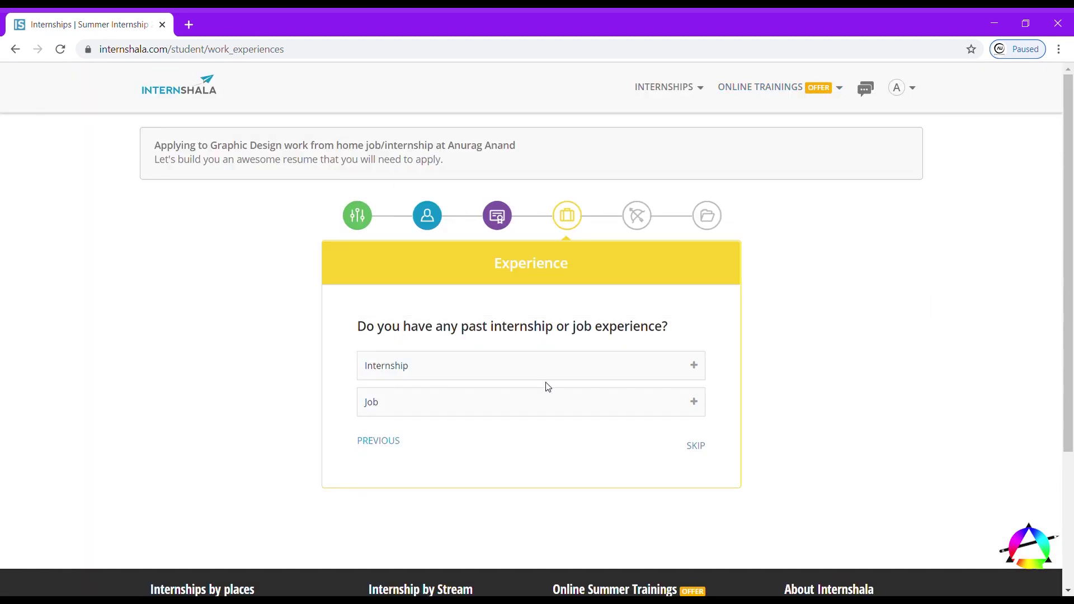
{"action": "left_click", "coordinate": [696, 447]}
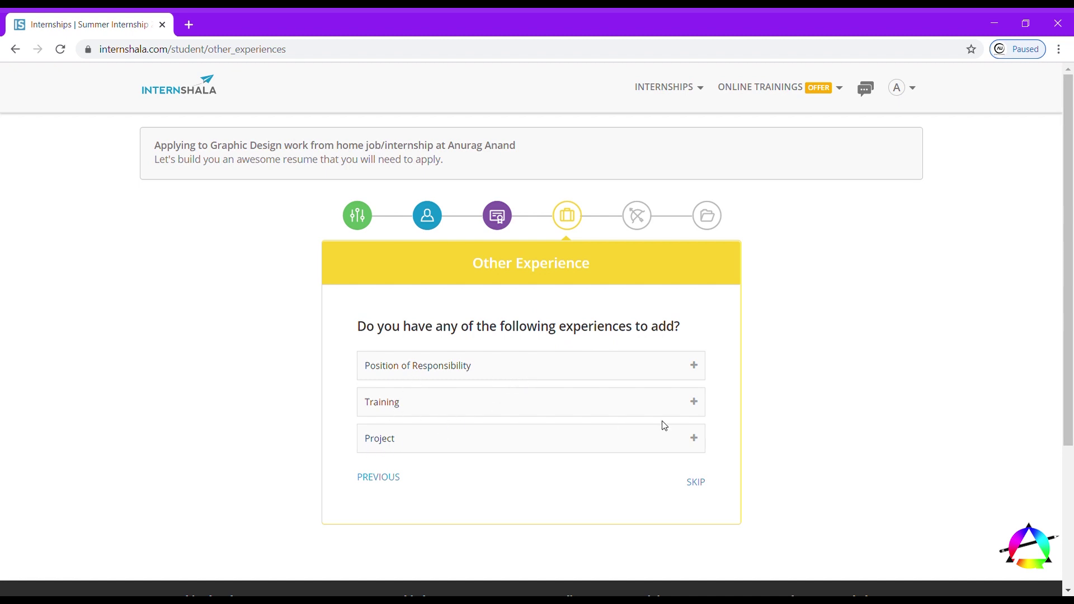
- Go back to the skills step and add English Proficiency (Spoken) rated Advanced
{"action": "left_click", "coordinate": [694, 439]}
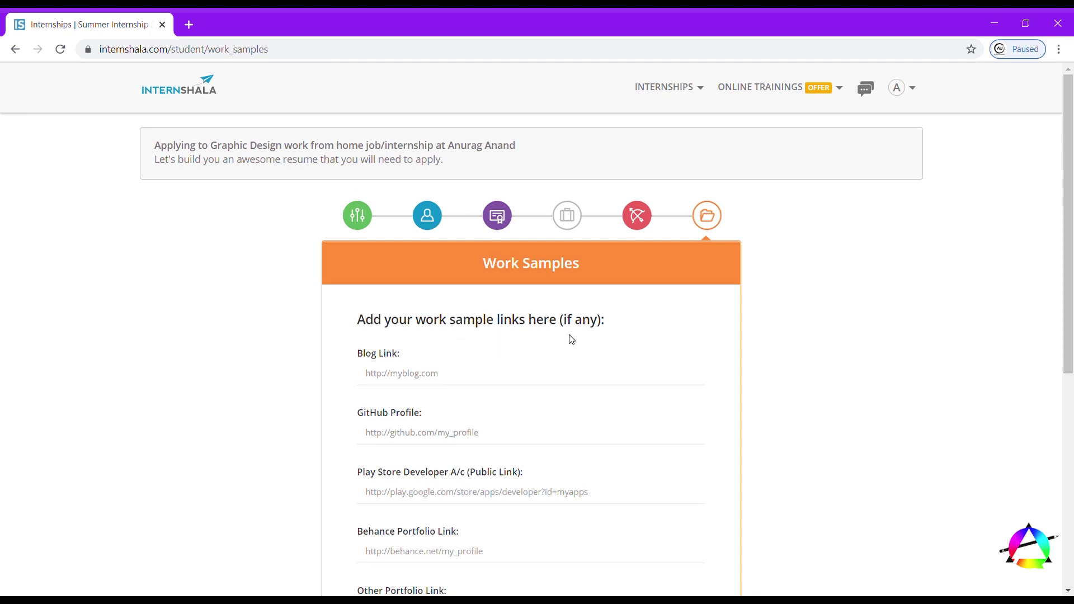
{"action": "scroll", "coordinate": [571, 339], "scroll_direction": "down", "scroll_amount": 5}
{"action": "scroll", "coordinate": [570, 339], "scroll_direction": "up", "scroll_amount": 1}
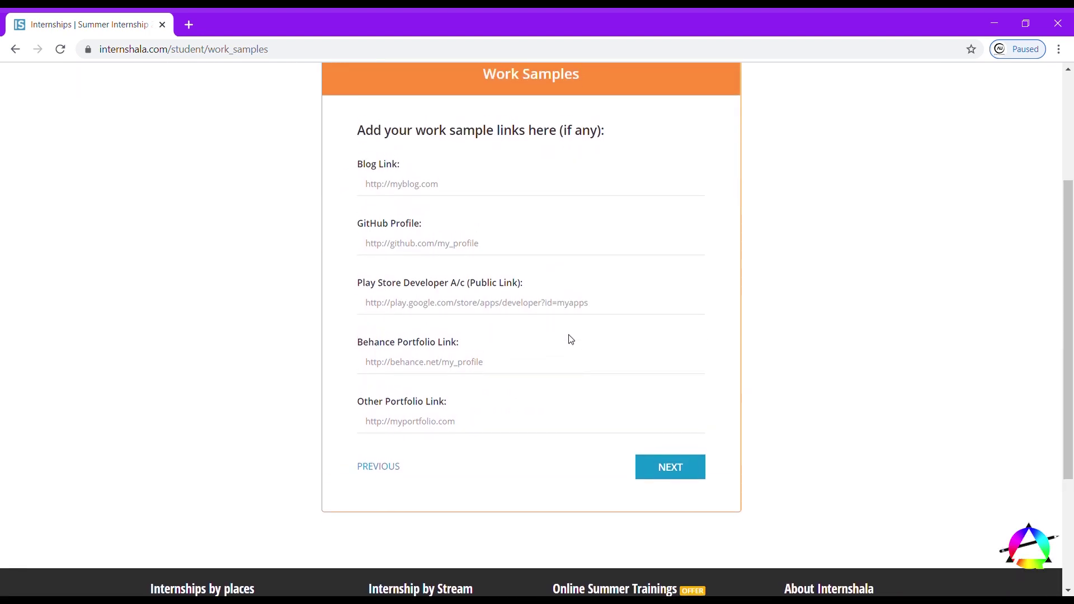
{"action": "left_click", "coordinate": [390, 477]}
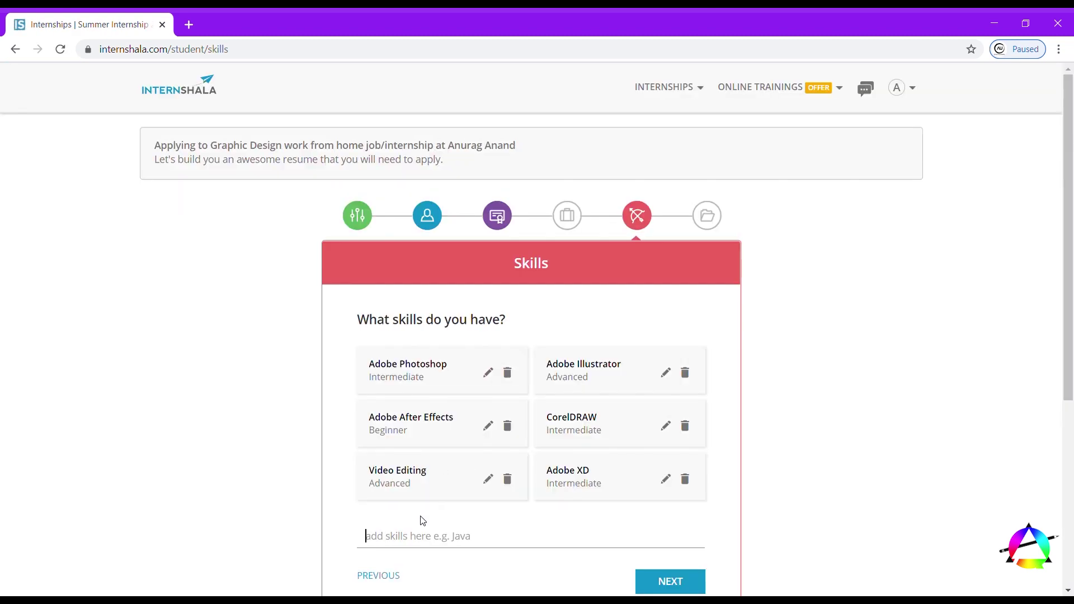
{"action": "left_click", "coordinate": [414, 538]}
{"action": "type", "text": "engli"}
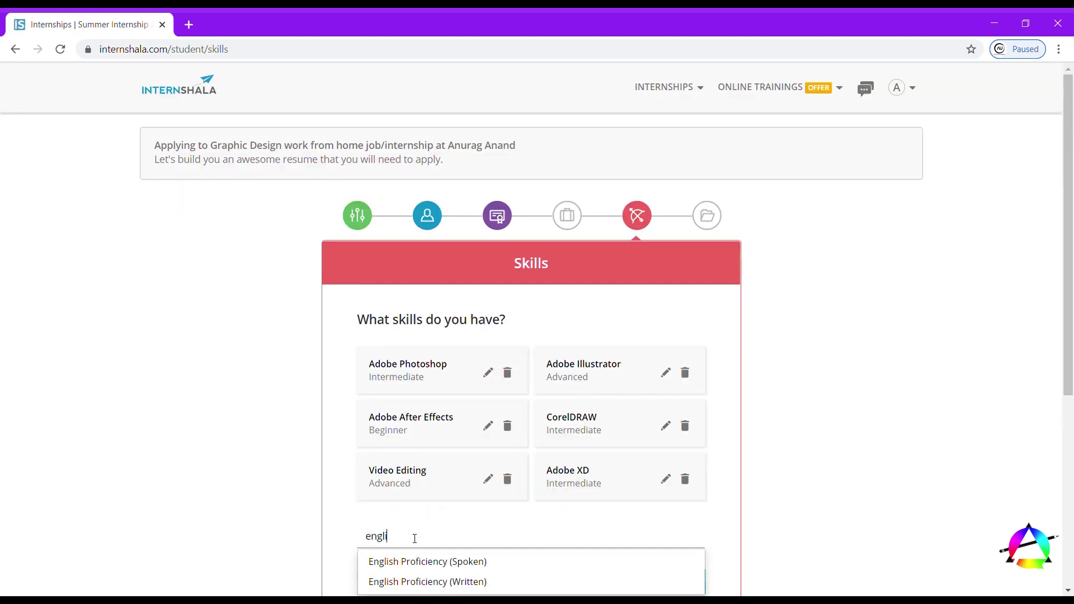
{"action": "type", "text": "s"}
{"action": "scroll", "coordinate": [414, 538], "scroll_direction": "down", "scroll_amount": 1}
{"action": "key", "text": "Down"}
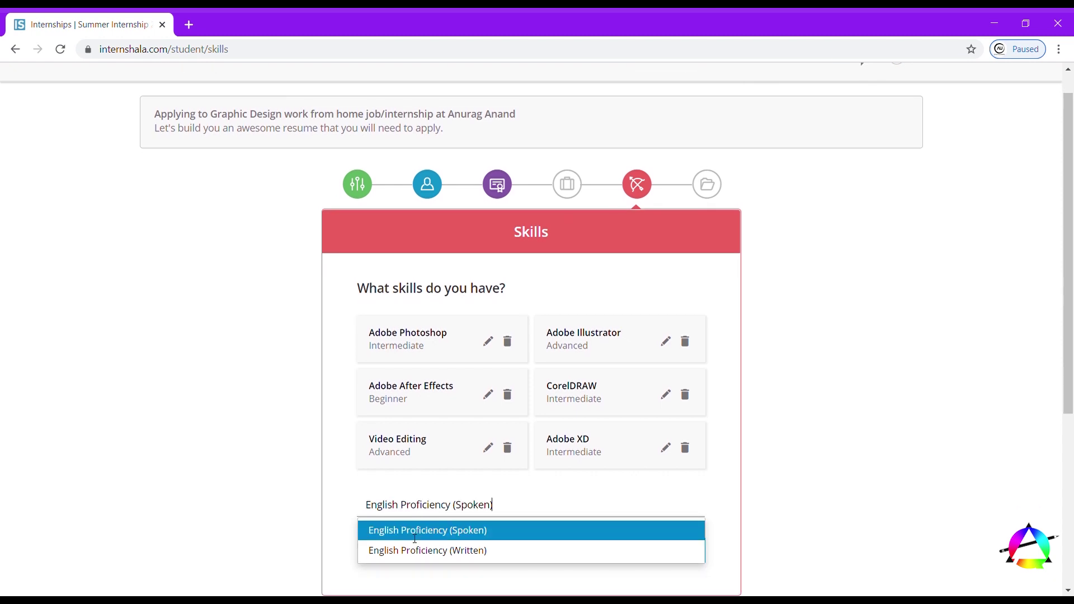
{"action": "key", "text": "Down"}
{"action": "key", "text": "Up"}
{"action": "key", "text": "Down"}
{"action": "key", "text": "Up"}
{"action": "key", "text": "Down"}
{"action": "key", "text": "Up"}
{"action": "key", "text": "Return"}
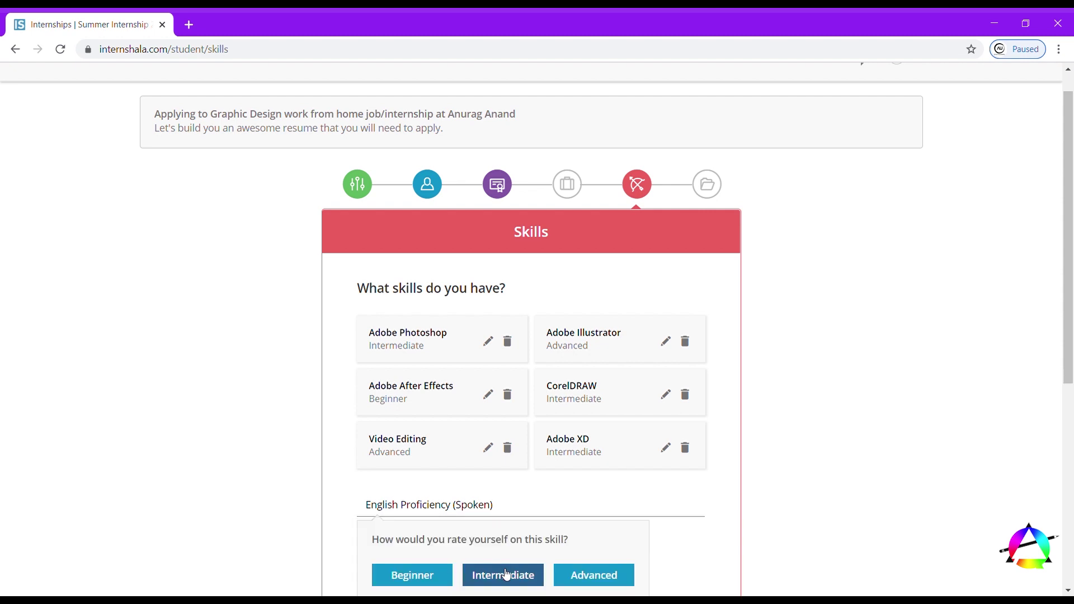
{"action": "left_click", "coordinate": [594, 574]}
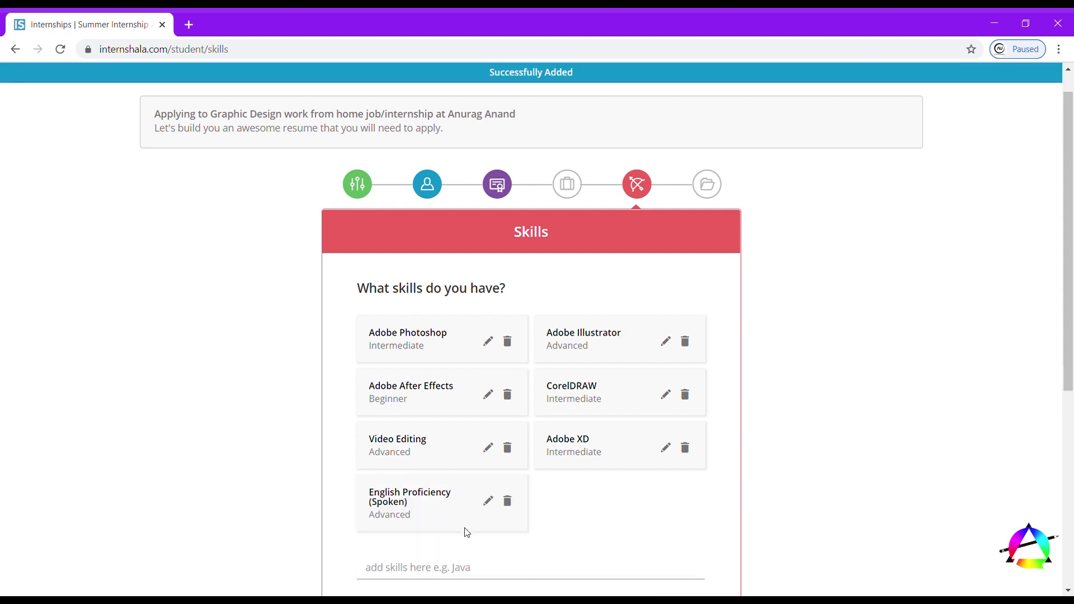
- Retry adding the English skill, then move to Work Samples and begin the blog link
{"action": "type", "text": "eng"}
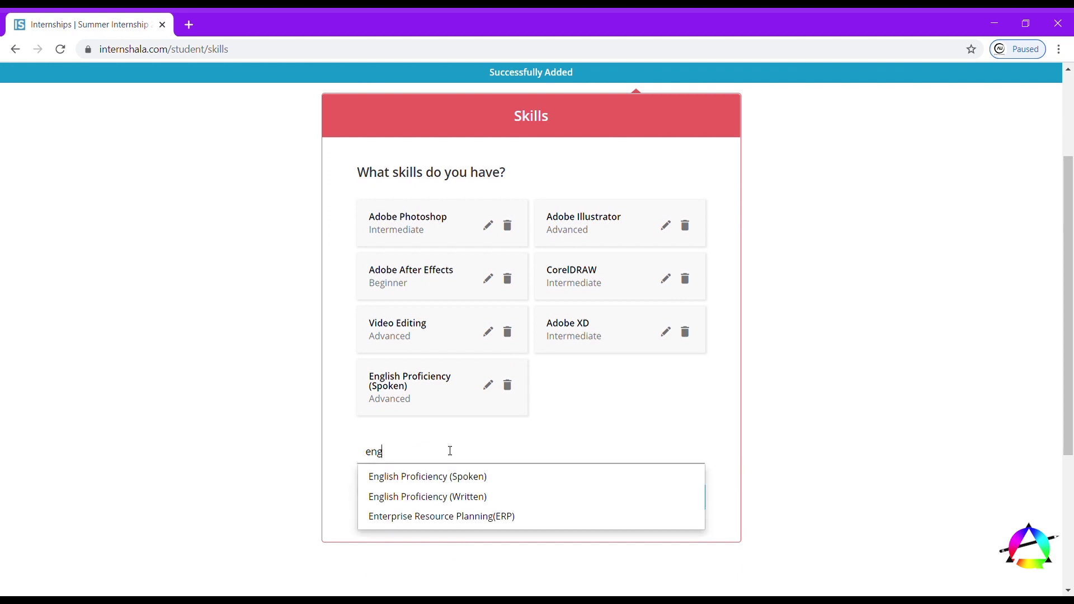
{"action": "key", "text": "Down"}
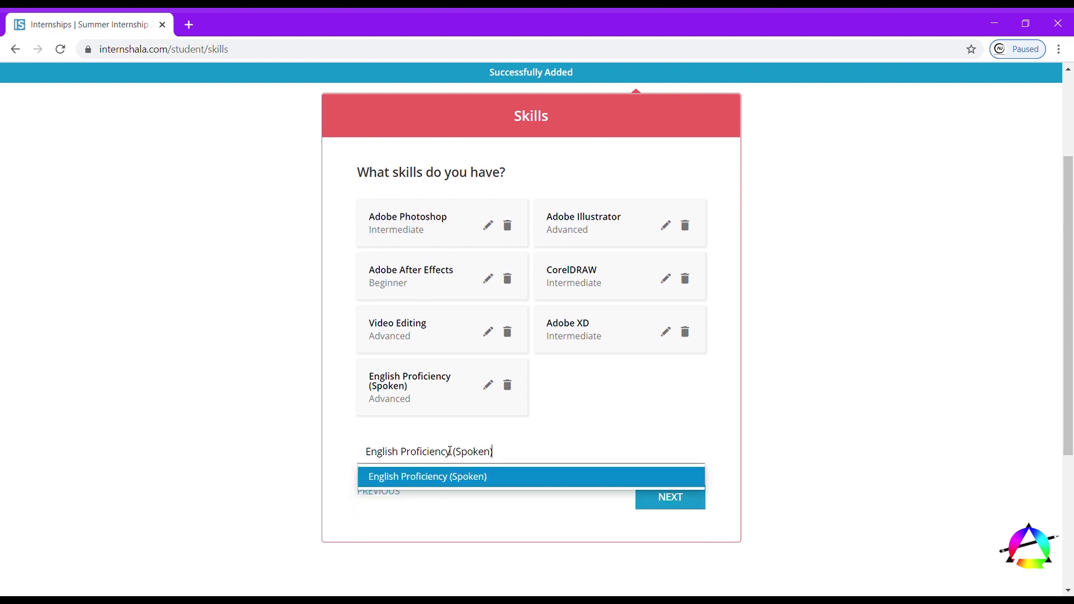
{"action": "key", "text": "Return"}
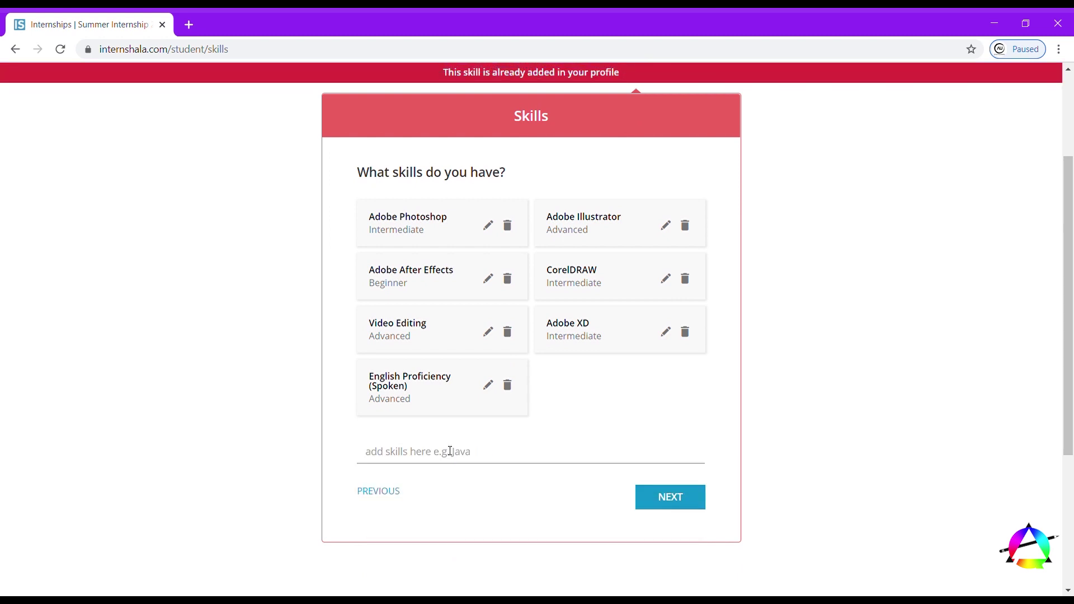
{"action": "left_click", "coordinate": [654, 489]}
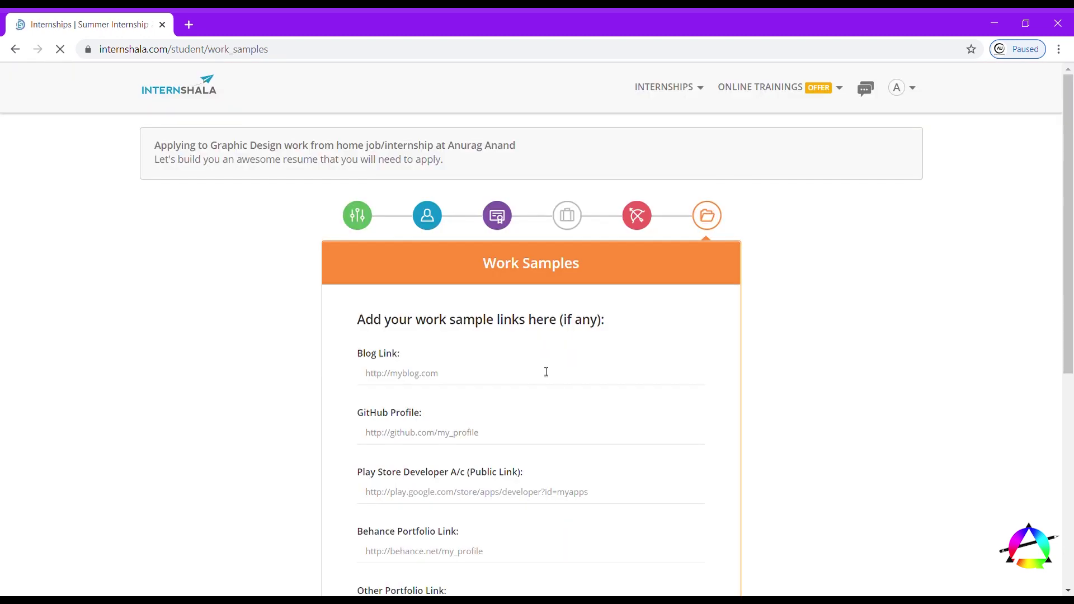
{"action": "scroll", "coordinate": [525, 398], "scroll_direction": "down", "scroll_amount": 4}
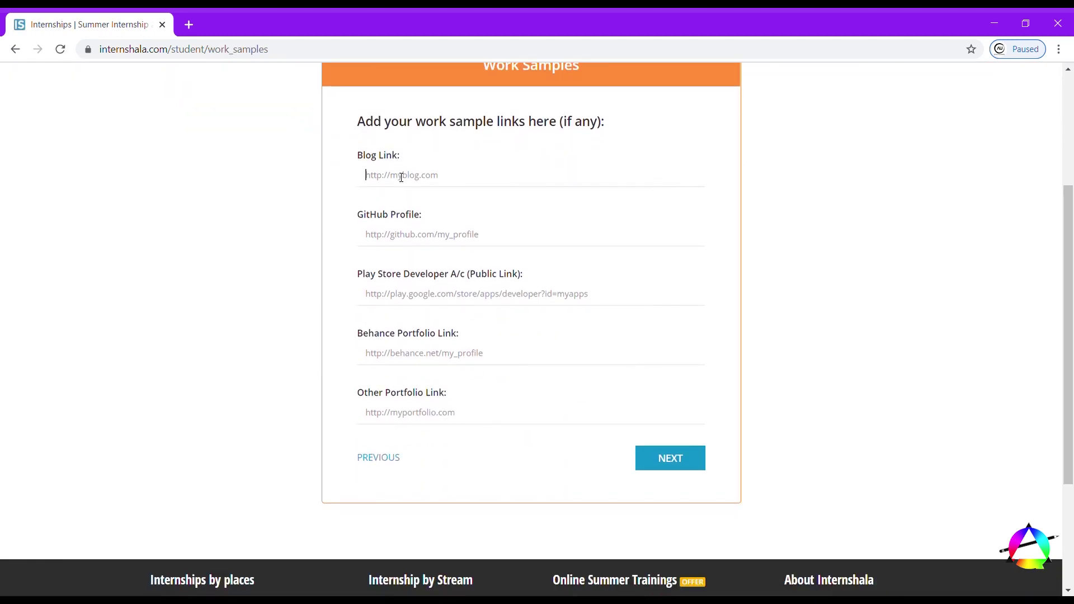
{"action": "type", "text": "aqube."}
- Load the A-Qube blog at aqube.home.blog in a new tab and select its address
{"action": "left_click", "coordinate": [190, 25]}
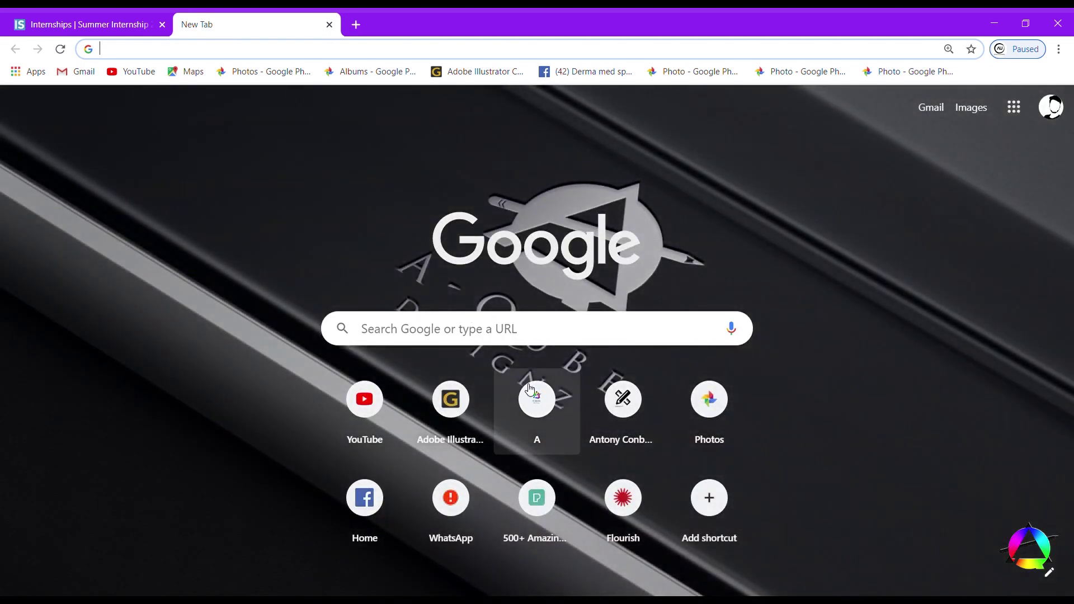
{"action": "left_click", "coordinate": [537, 392]}
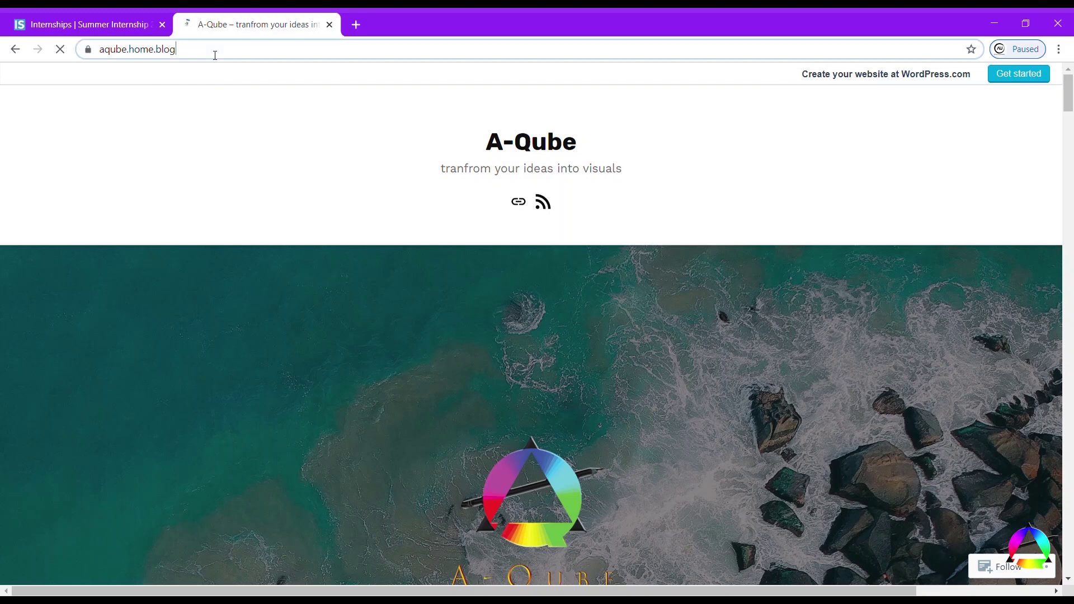
{"action": "double_click", "coordinate": [215, 55]}
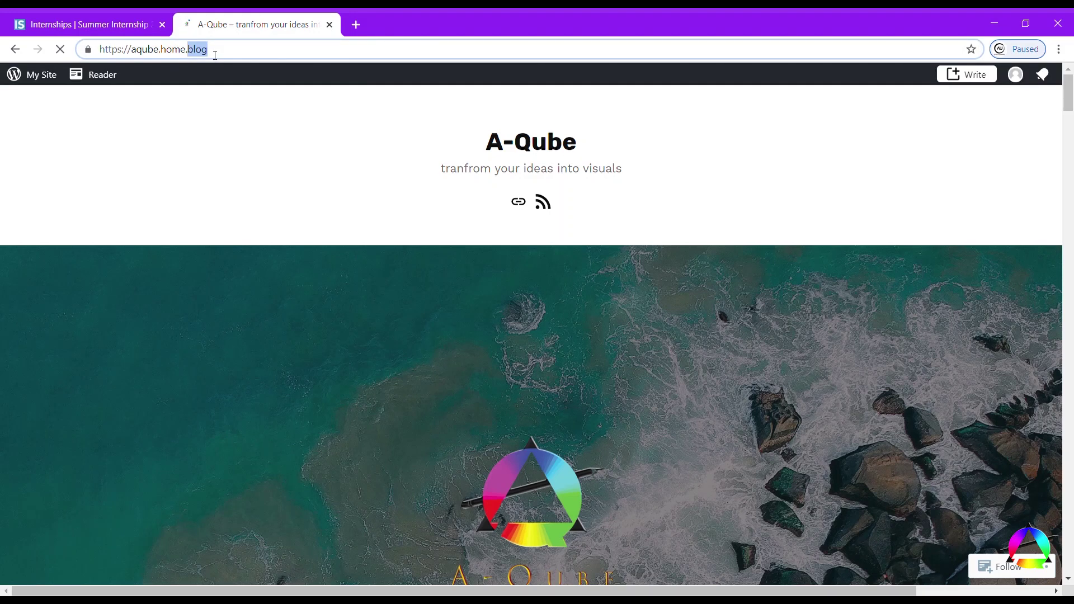
{"action": "left_click", "coordinate": [215, 55]}
{"action": "key", "text": "ctrl+a"}
{"action": "key", "text": "ctrl+c"}
{"action": "left_click", "coordinate": [84, 22]}
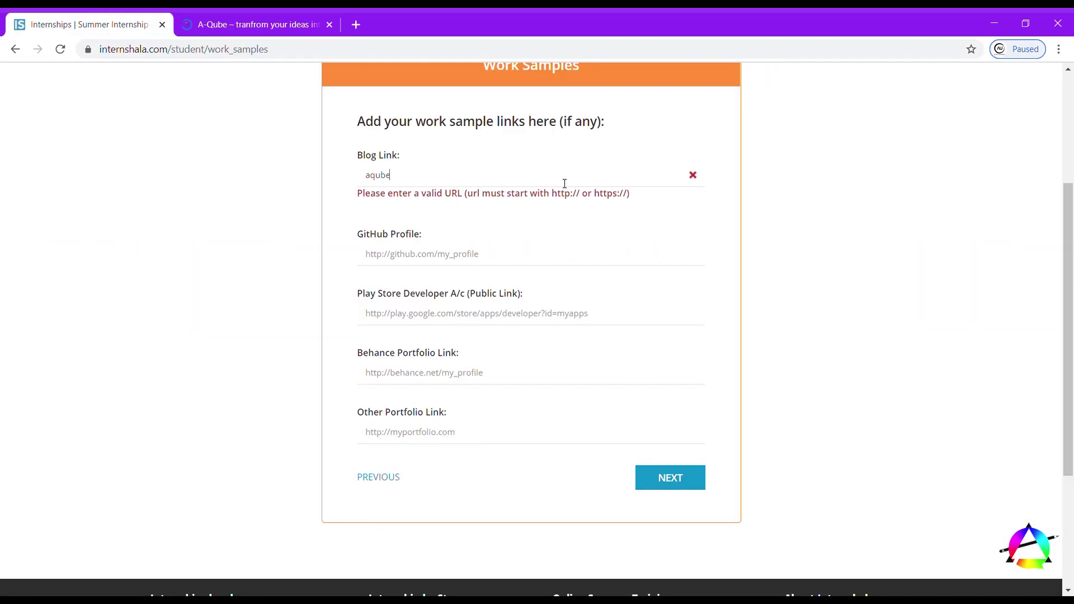
{"action": "key", "text": "ctrl+a"}
{"action": "key", "text": "BackSpace"}
{"action": "key", "text": "ctrl+v"}
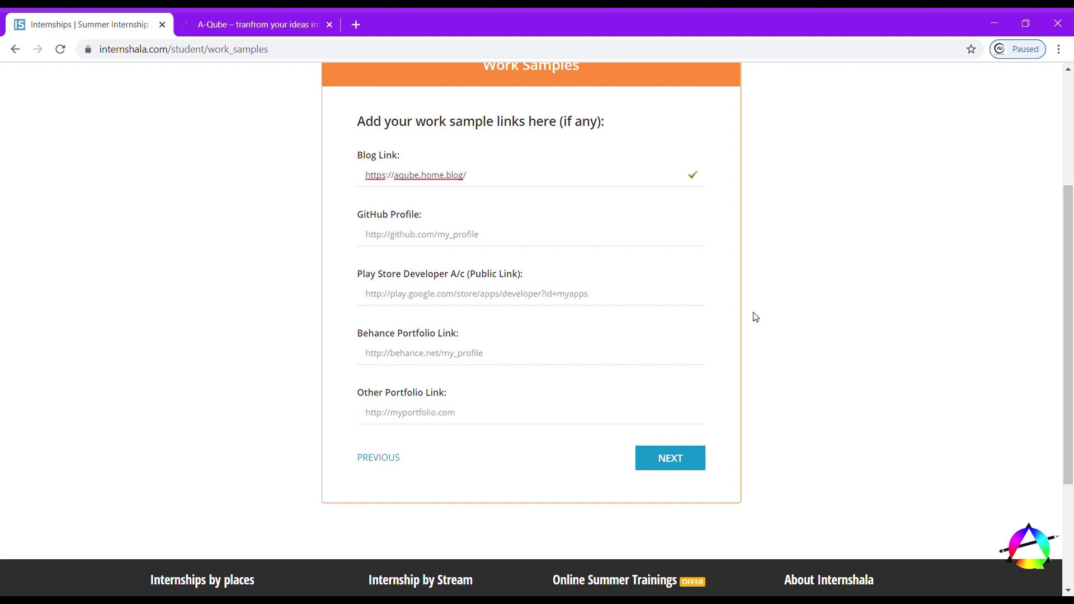
{"action": "left_click", "coordinate": [672, 459]}
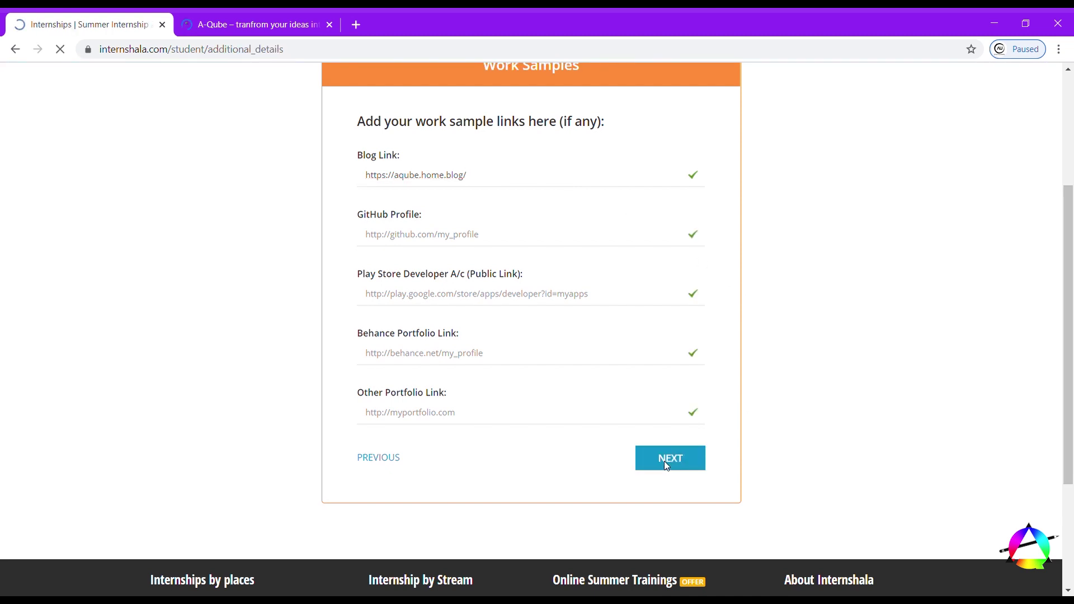
- Add the 1st-place college multimedia competition achievement under Additional Details and save it
{"action": "scroll", "coordinate": [548, 377], "scroll_direction": "down", "scroll_amount": 1}
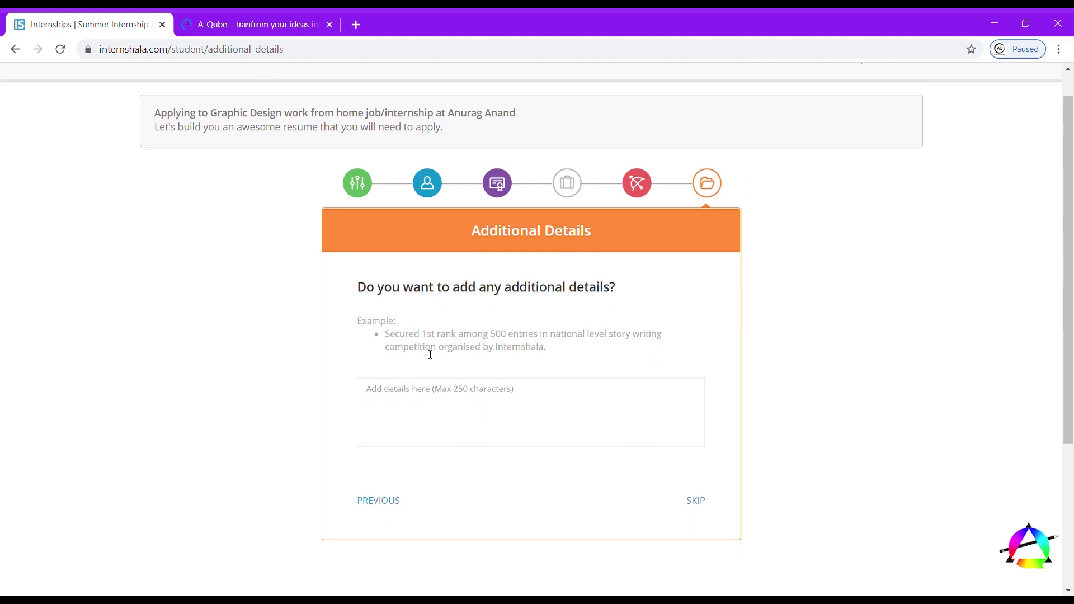
{"action": "left_click", "coordinate": [431, 408]}
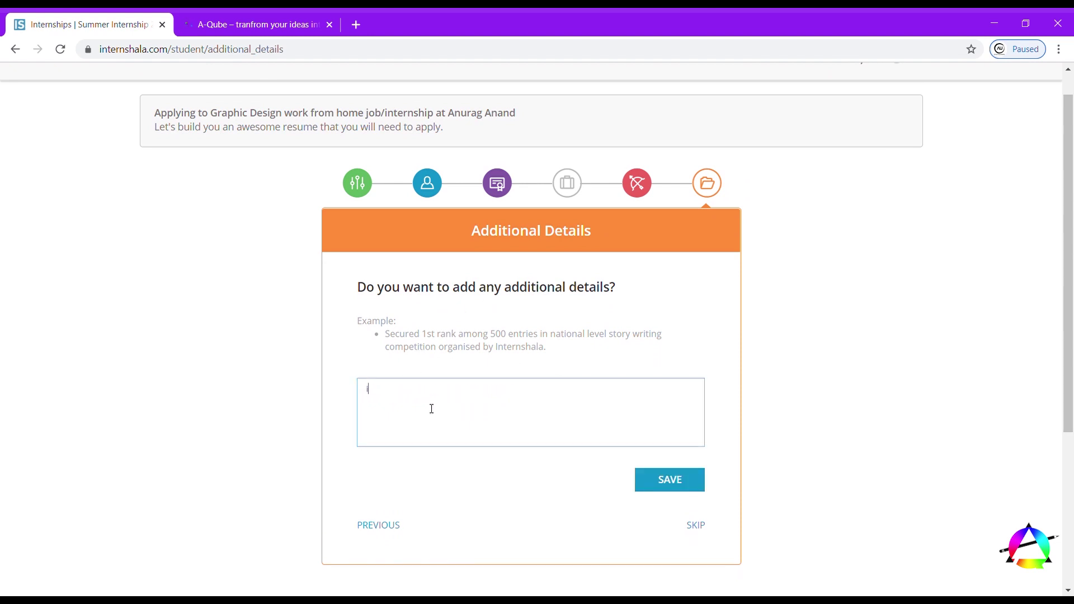
{"action": "type", "text": "ive secured 1st place in mul"}
{"action": "type", "text": "timedia"}
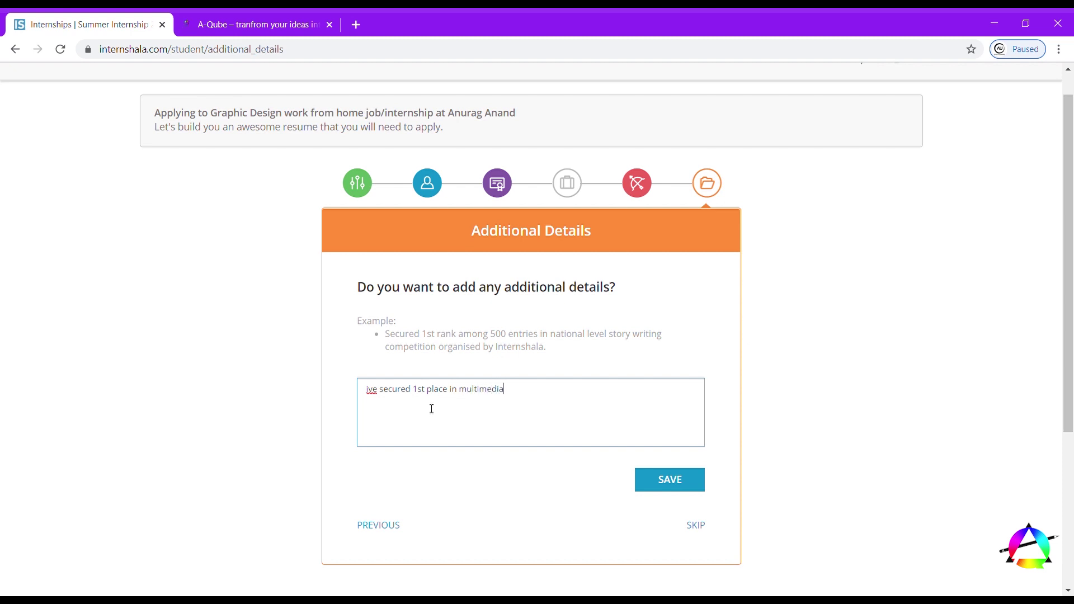
{"action": "type", "text": " competion conducted in my college level"}
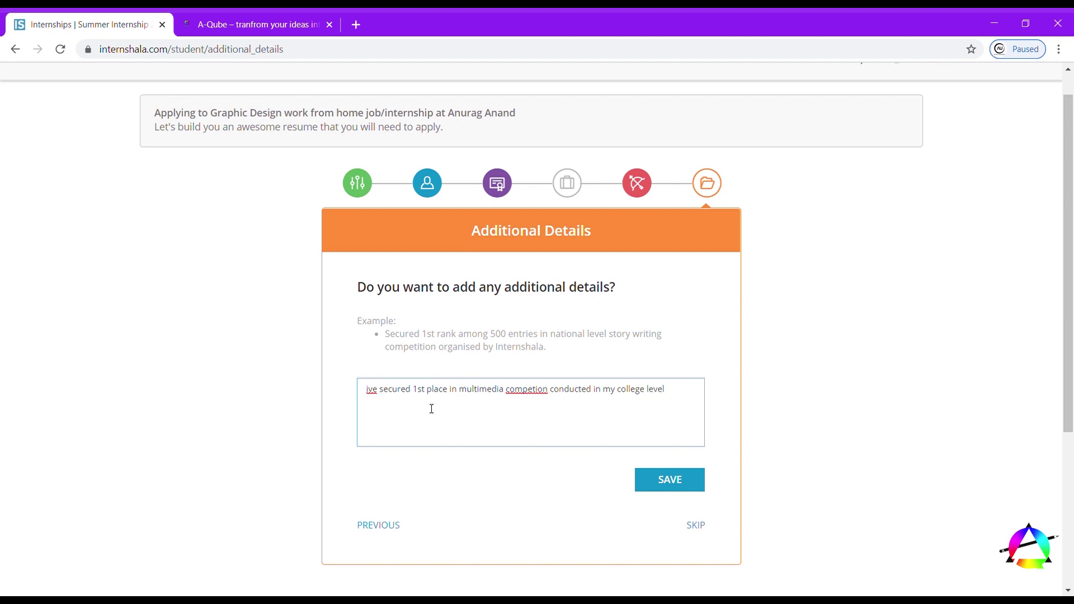
{"action": "type", "text": " compe"}
{"action": "left_click", "coordinate": [670, 479]}
{"action": "left_click", "coordinate": [668, 434]}
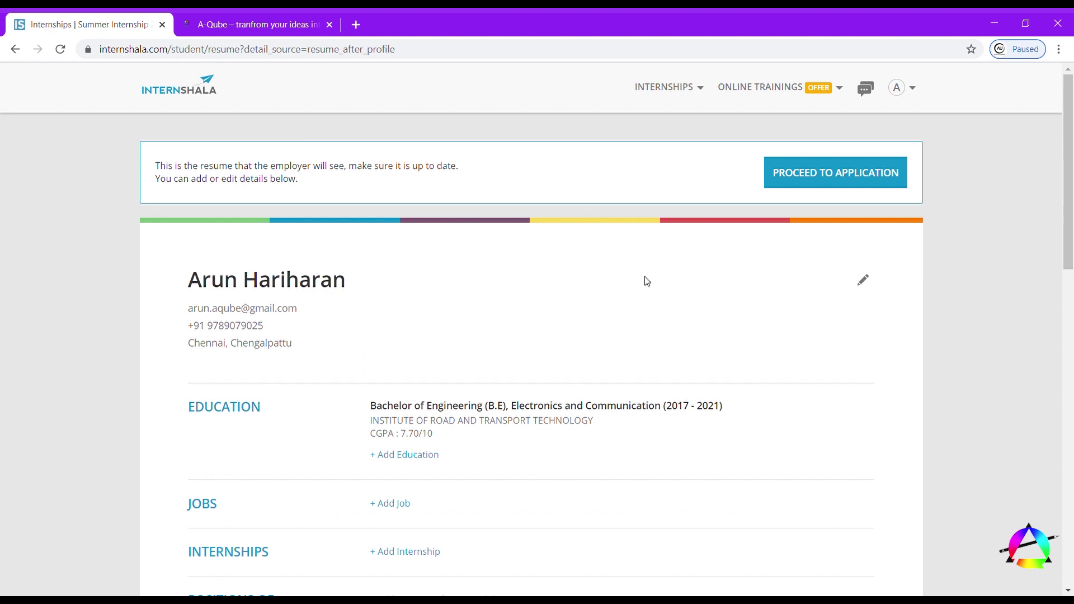
{"action": "scroll", "coordinate": [478, 428], "scroll_direction": "down", "scroll_amount": 3}
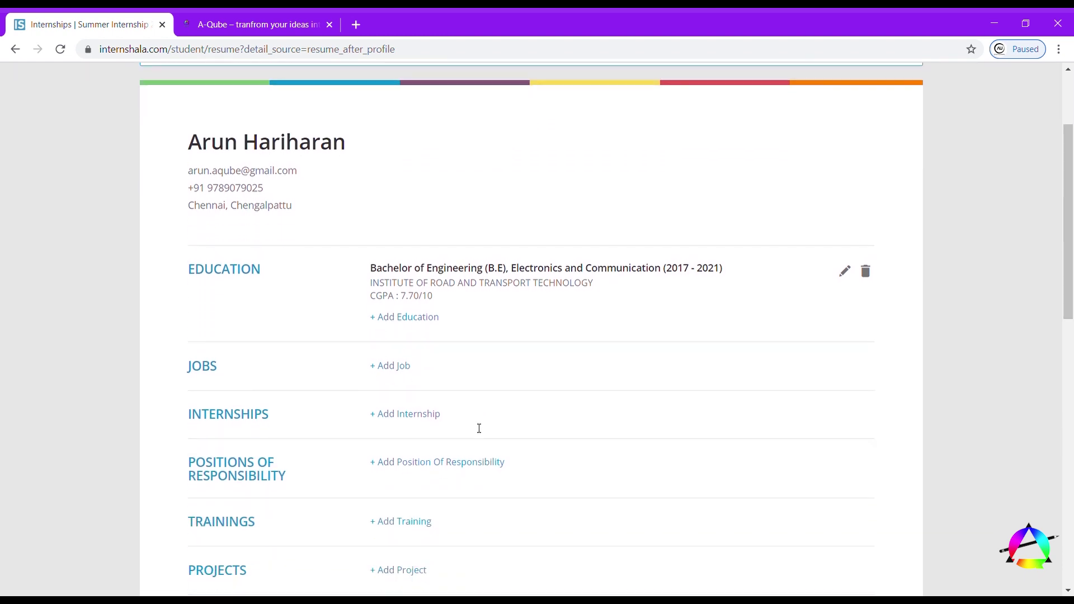
{"action": "scroll", "coordinate": [479, 428], "scroll_direction": "down", "scroll_amount": 5}
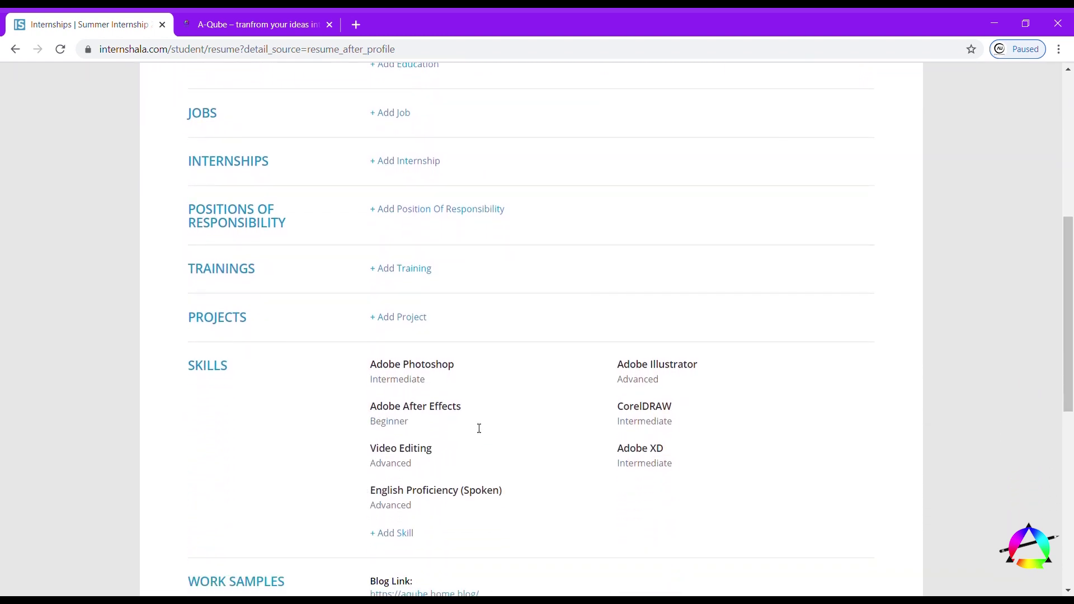
{"action": "scroll", "coordinate": [335, 460], "scroll_direction": "down", "scroll_amount": 4}
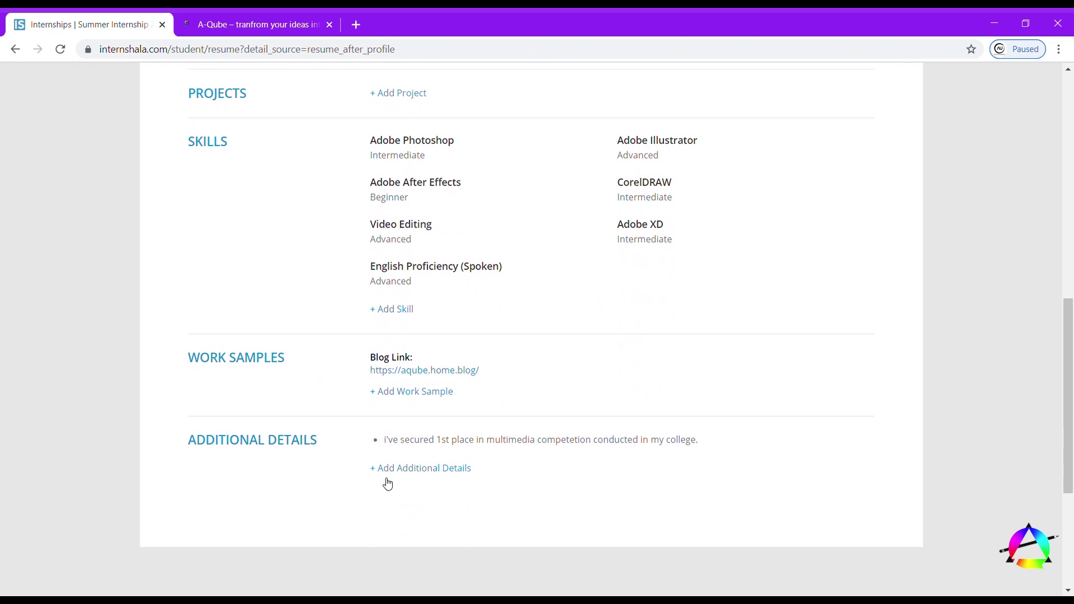
{"action": "scroll", "coordinate": [404, 488], "scroll_direction": "up", "scroll_amount": 5}
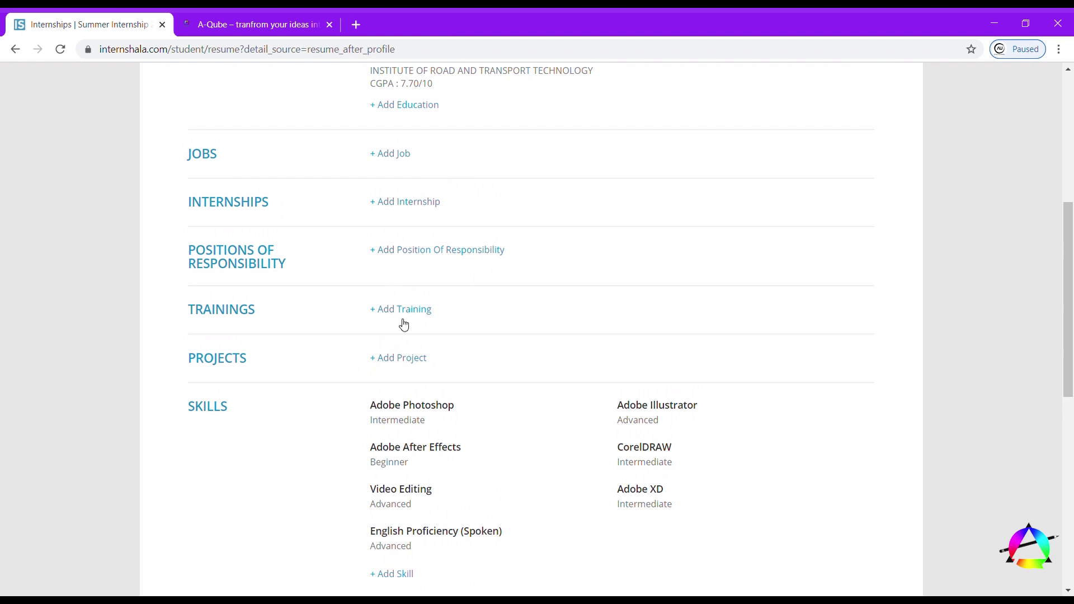
{"action": "scroll", "coordinate": [404, 325], "scroll_direction": "up", "scroll_amount": 2}
{"action": "scroll", "coordinate": [401, 333], "scroll_direction": "down", "scroll_amount": 3}
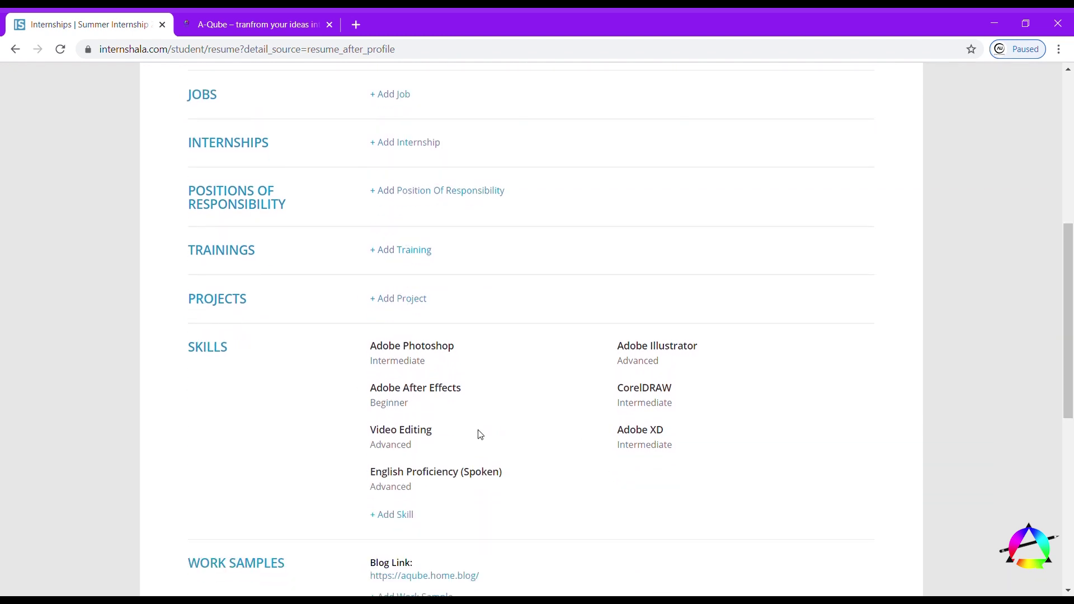
{"action": "scroll", "coordinate": [636, 427], "scroll_direction": "up", "scroll_amount": 7}
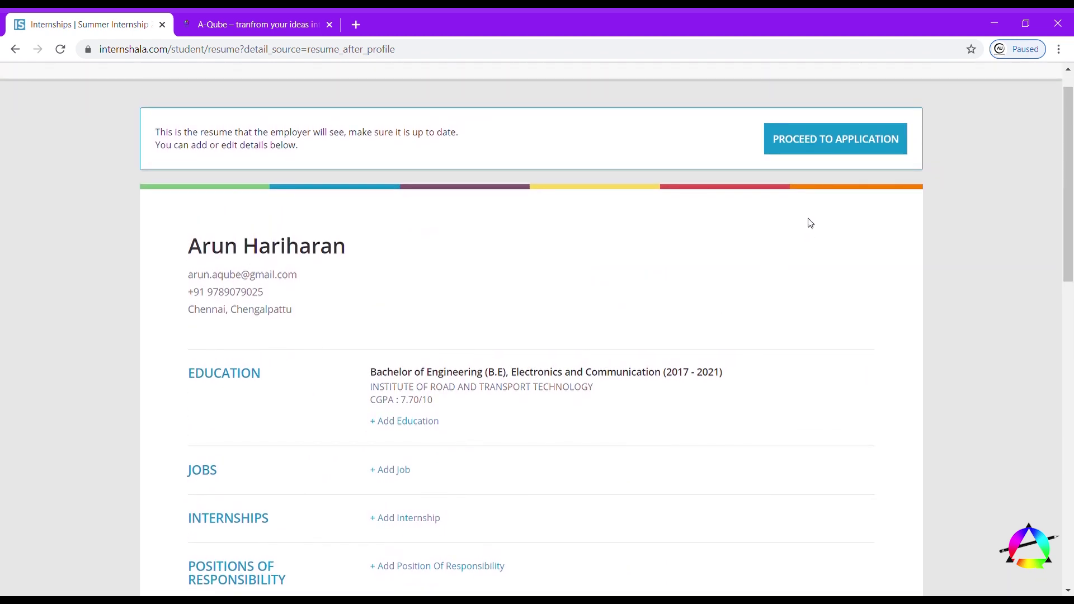
- Answer the hiring question, explaining your interest in graphic design as the reason for applying
{"action": "mouse_move", "coordinate": [820, 323]}
{"action": "left_click", "coordinate": [785, 140]}
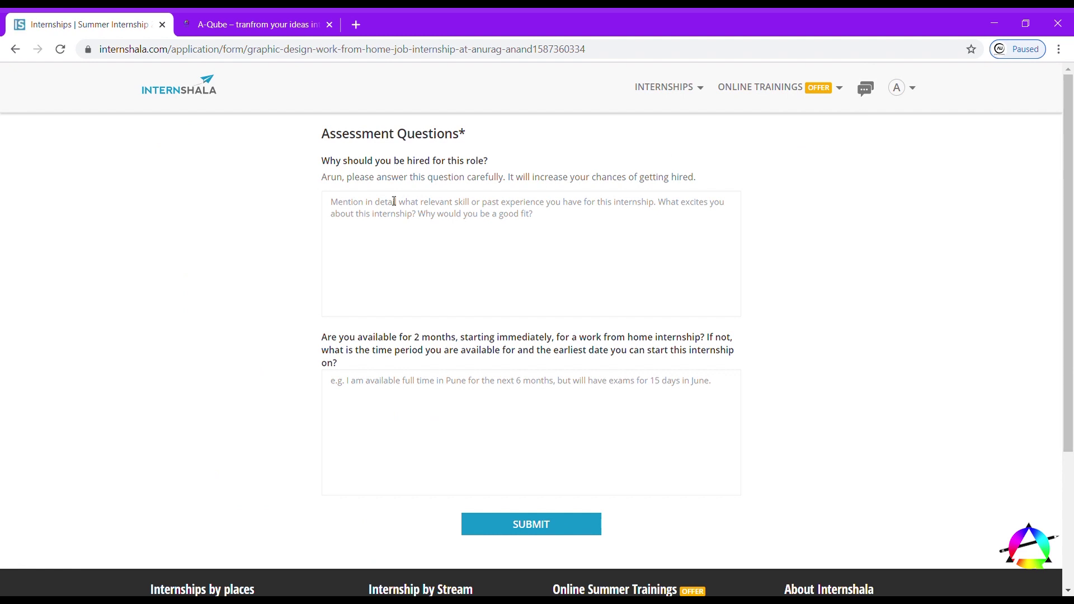
{"action": "left_click_drag", "start_coordinate": [323, 163], "coordinate": [512, 167]}
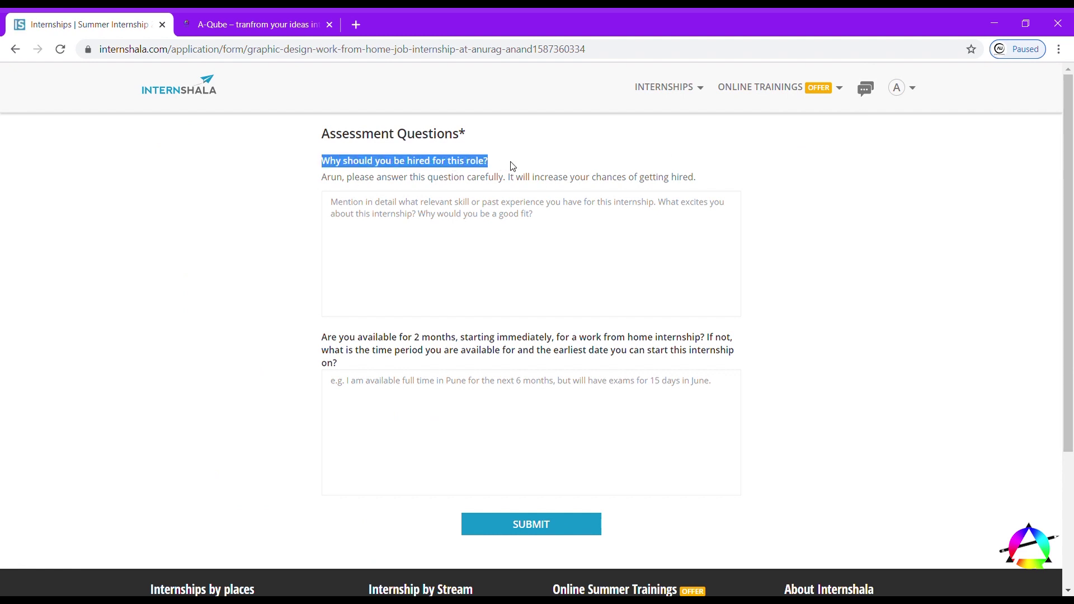
{"action": "left_click_drag", "start_coordinate": [325, 177], "coordinate": [703, 184]}
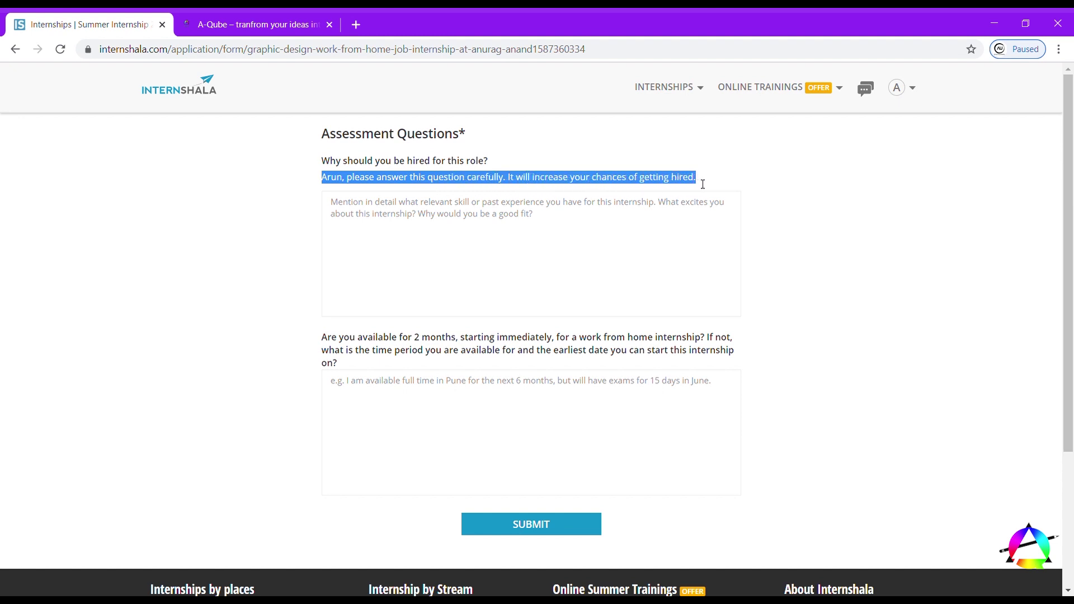
{"action": "left_click", "coordinate": [414, 220]}
{"action": "type", "text": "this is my first internship , iam im ready to work with your team , and i need to learn mo"}
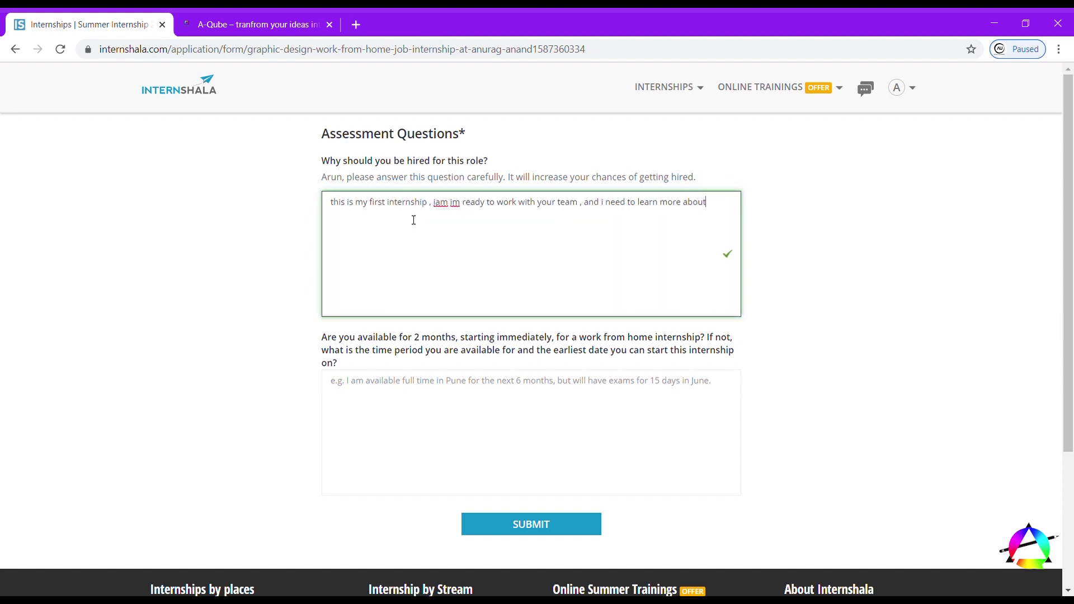
{"action": "type", "text": "re about graphic desi"}
{"action": "type", "text": "gn , so ive applied"}
{"action": "type", "text": " for this "}
{"action": "type", "text": "internship"}
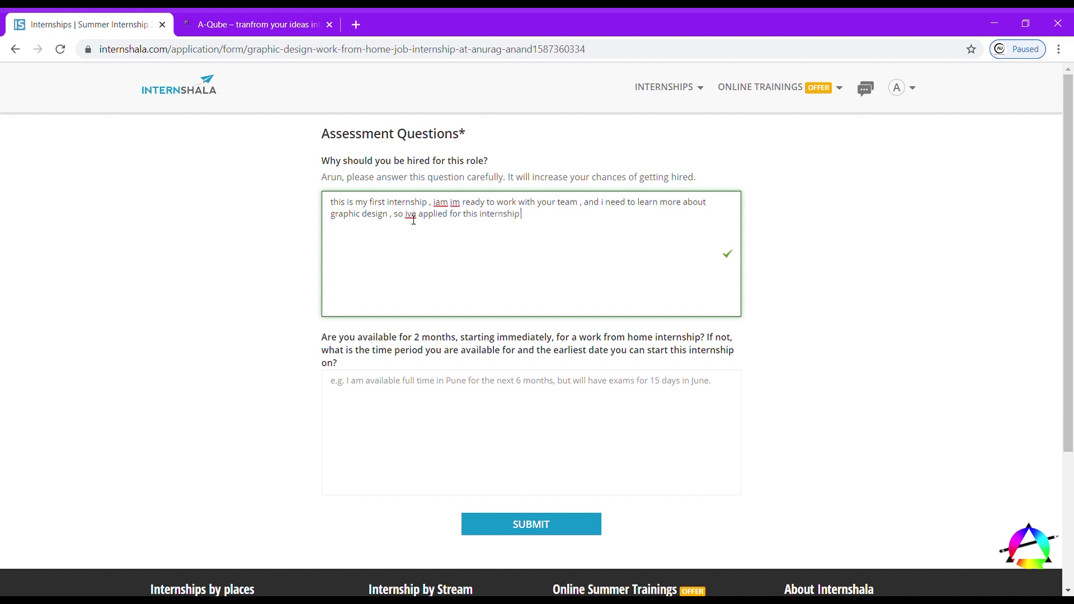
{"action": "type", "text": " , an"}
{"action": "type", "text": "d i had"}
{"action": "type", "text": " a quiet"}
{"action": "type", "text": " km"}
{"action": "type", "text": "be a"}
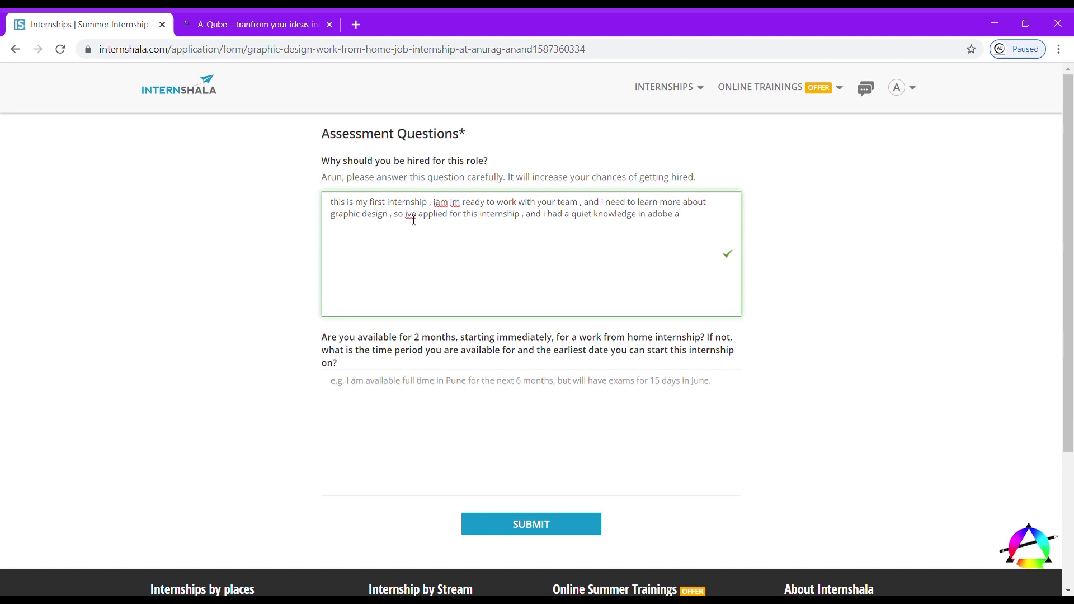
{"action": "type", "text": "ppliuca"}
{"action": "key", "text": "BackSpace"}
- Answer the availability question with 'yes, I am available' and submit the application
{"action": "scroll", "coordinate": [444, 210], "scroll_direction": "down", "scroll_amount": 1}
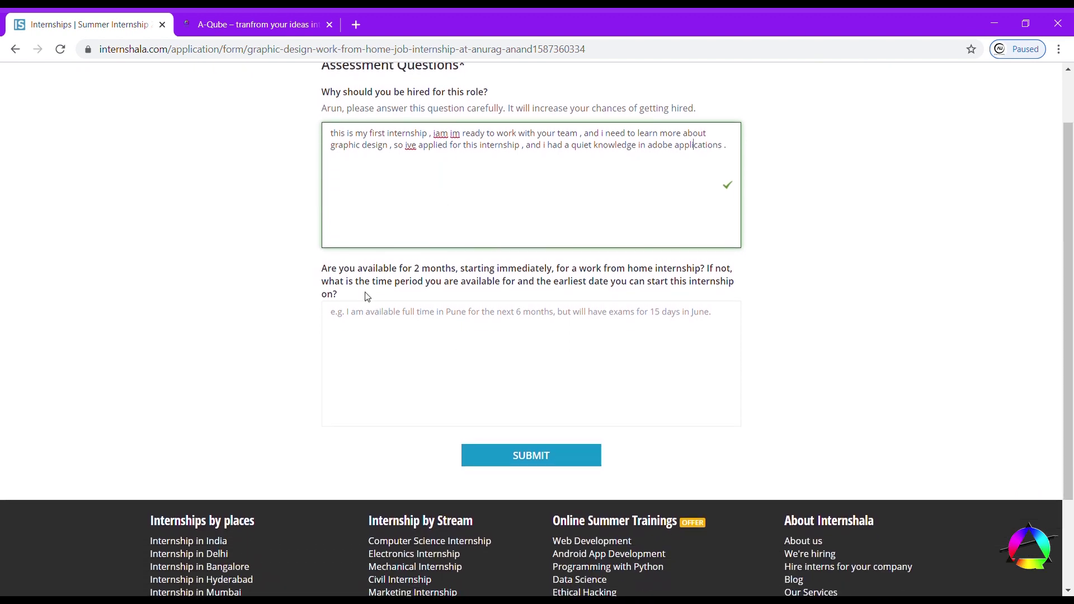
{"action": "left_click_drag", "start_coordinate": [323, 269], "coordinate": [714, 297]}
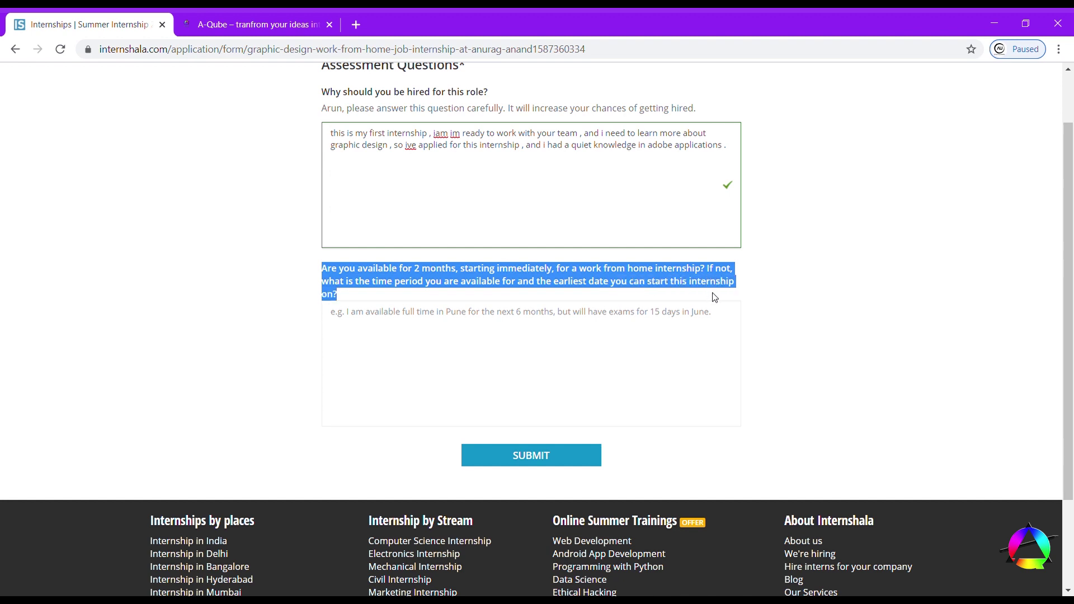
{"action": "left_click", "coordinate": [559, 327]}
{"action": "type", "text": "yes"}
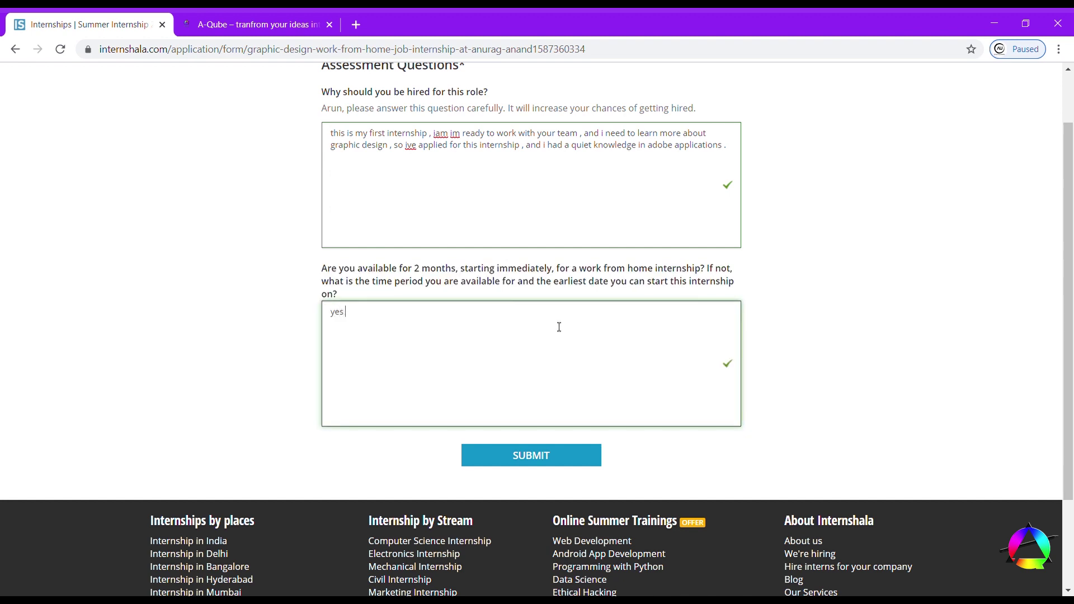
{"action": "type", "text": " , iam available"}
{"action": "scroll", "coordinate": [447, 322], "scroll_direction": "down", "scroll_amount": 2}
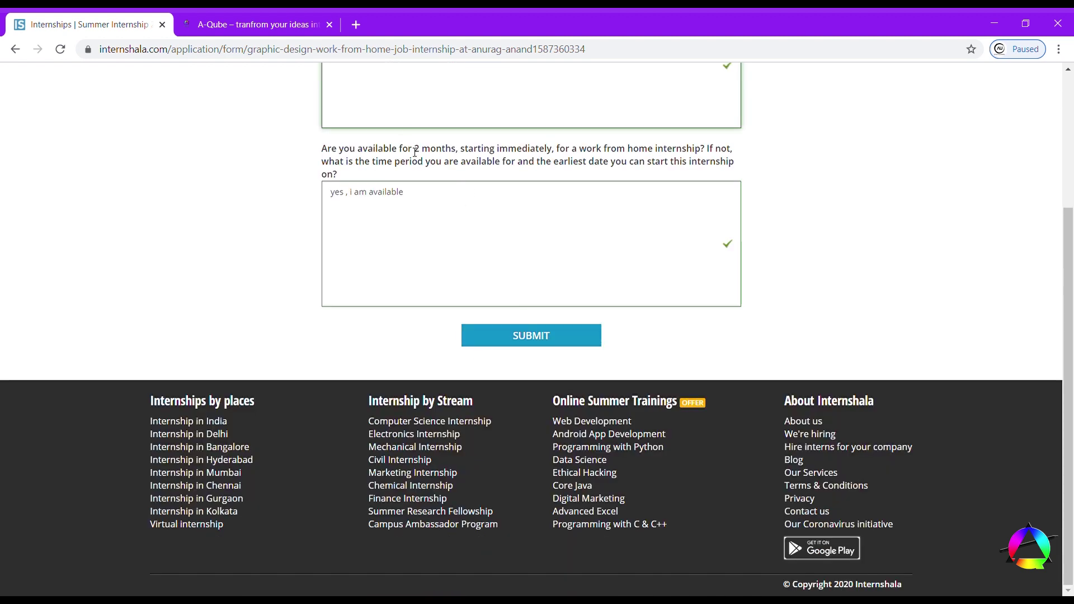
{"action": "left_click", "coordinate": [486, 334]}
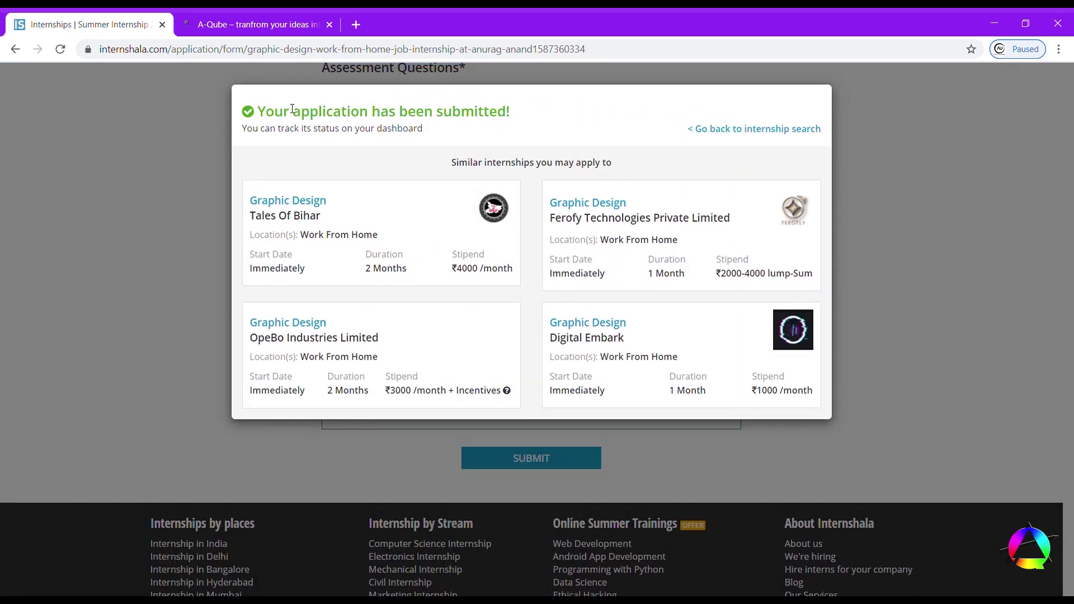
- Open the Tales Of Bihar Graphic Design internship, apply, and continue past the resume preview
{"action": "left_click_drag", "start_coordinate": [268, 113], "coordinate": [527, 121]}
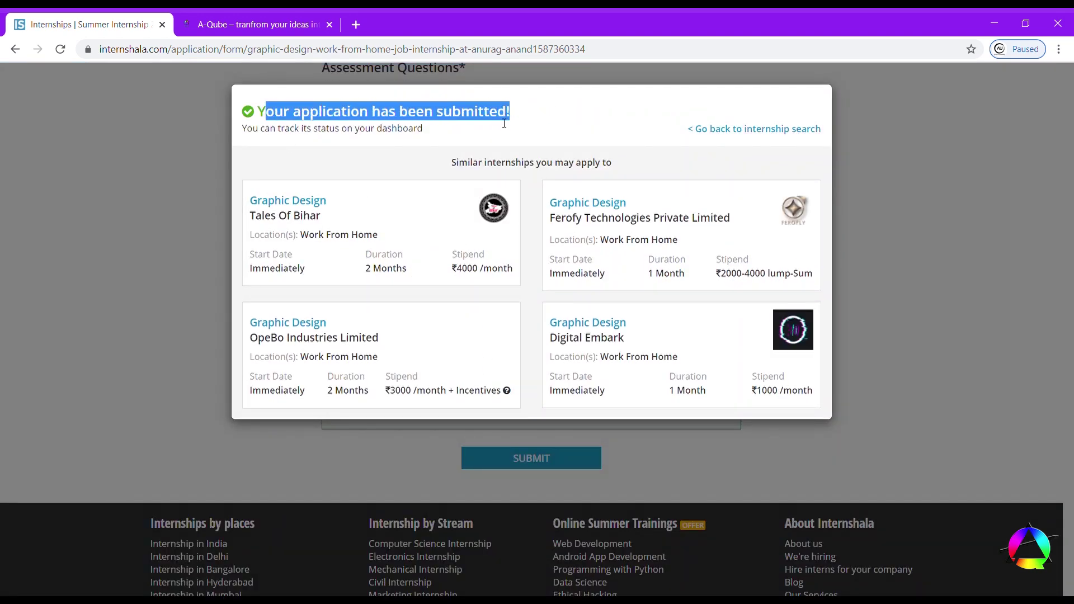
{"action": "left_click", "coordinate": [504, 123]}
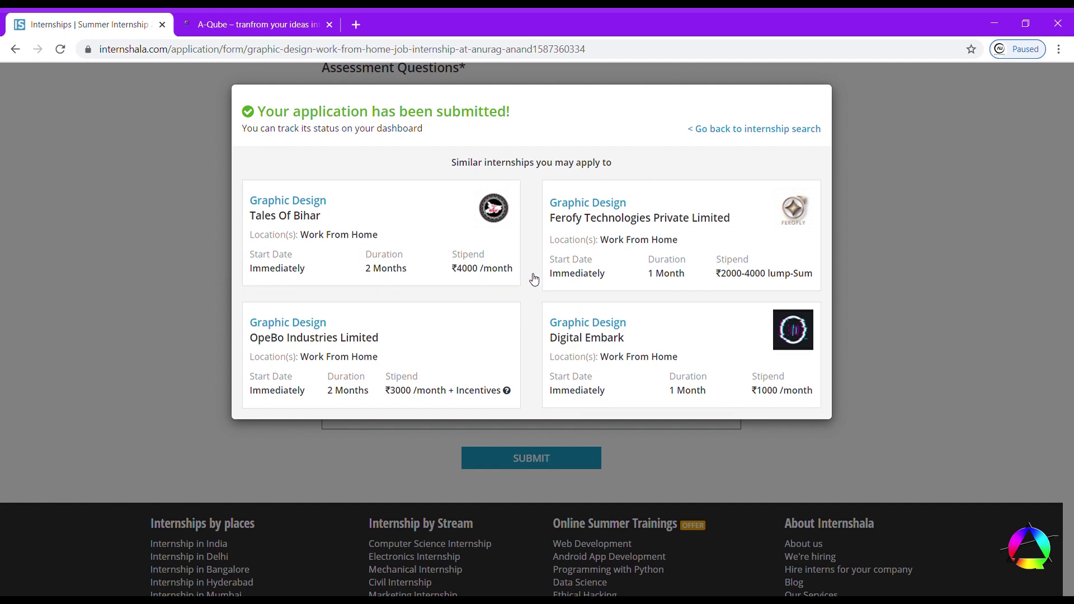
{"action": "left_click", "coordinate": [461, 245]}
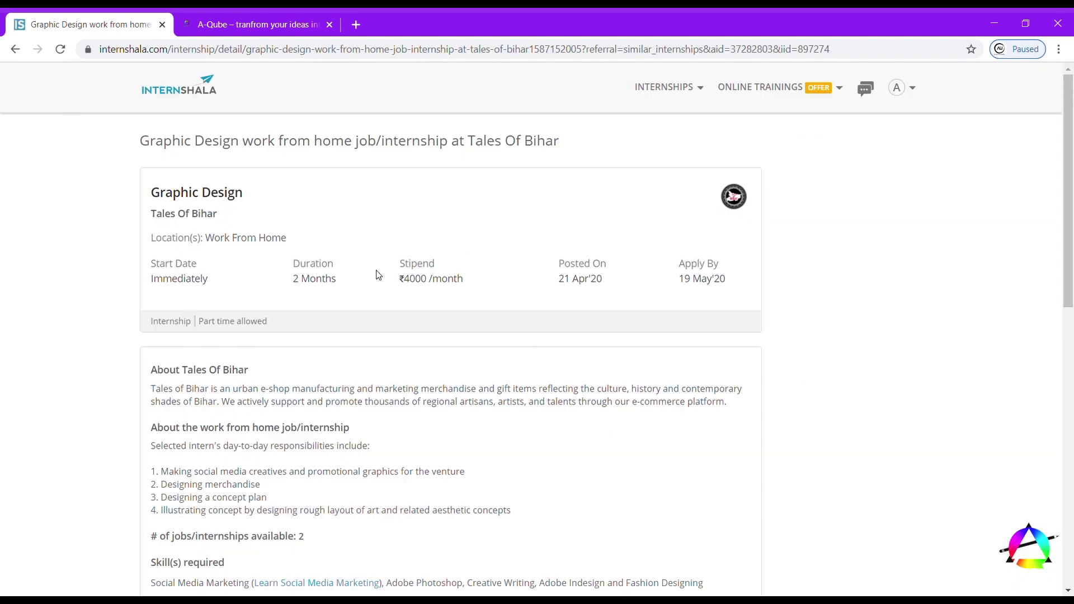
{"action": "scroll", "coordinate": [382, 275], "scroll_direction": "down", "scroll_amount": 8}
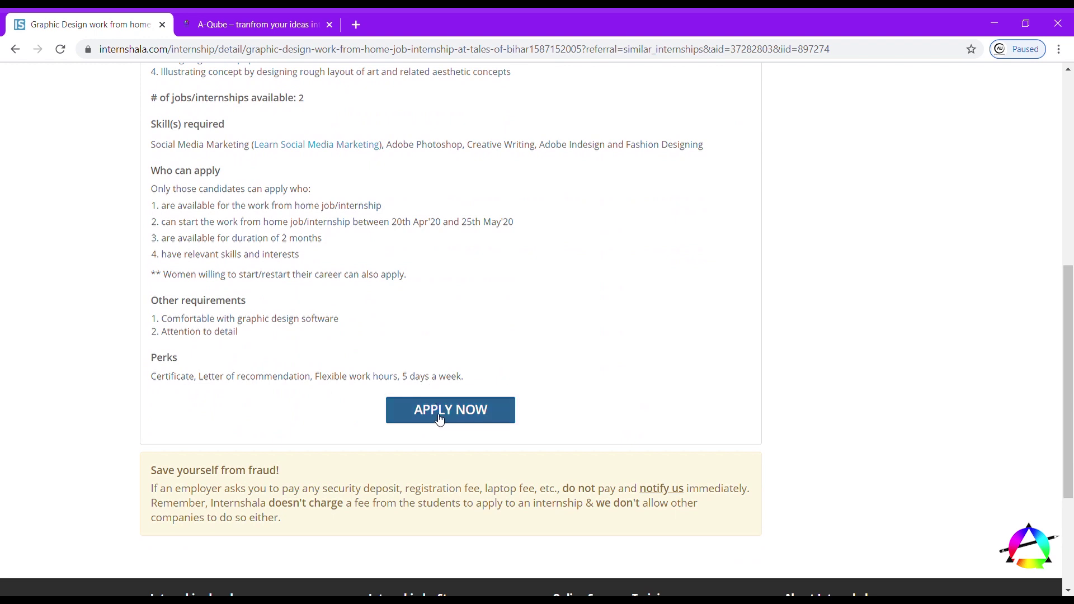
{"action": "left_click", "coordinate": [439, 421]}
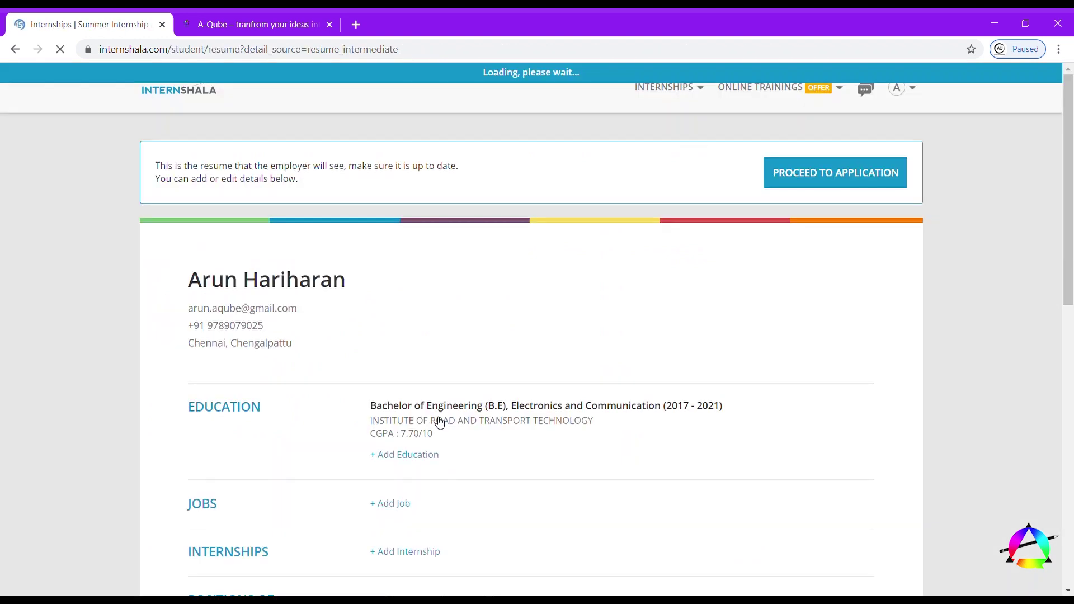
{"action": "scroll", "coordinate": [440, 423], "scroll_direction": "down", "scroll_amount": 2}
{"action": "scroll", "coordinate": [440, 422], "scroll_direction": "up", "scroll_amount": 1}
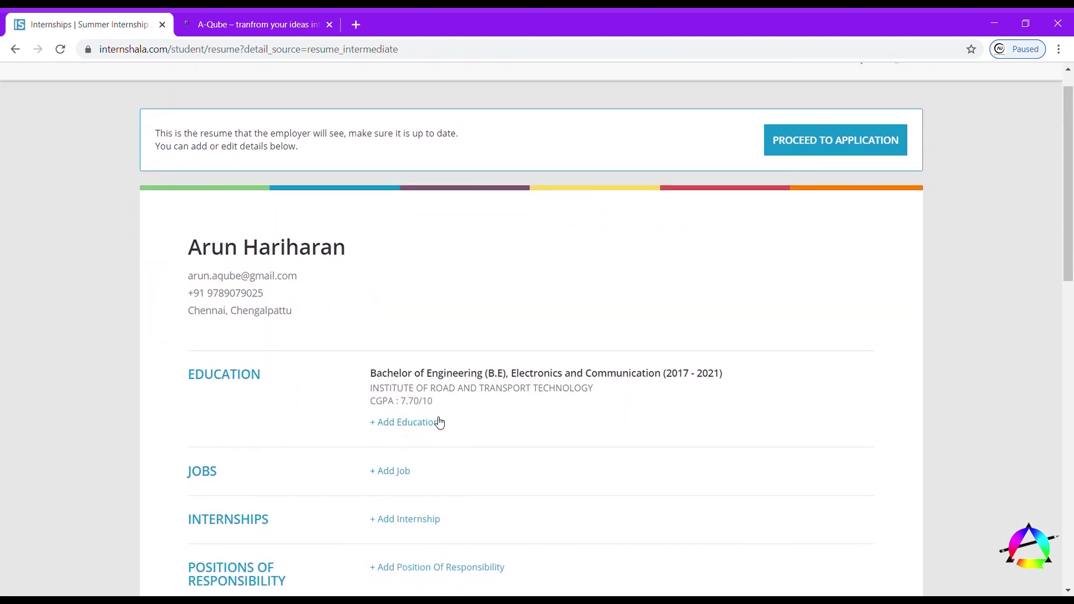
{"action": "left_click", "coordinate": [814, 138]}
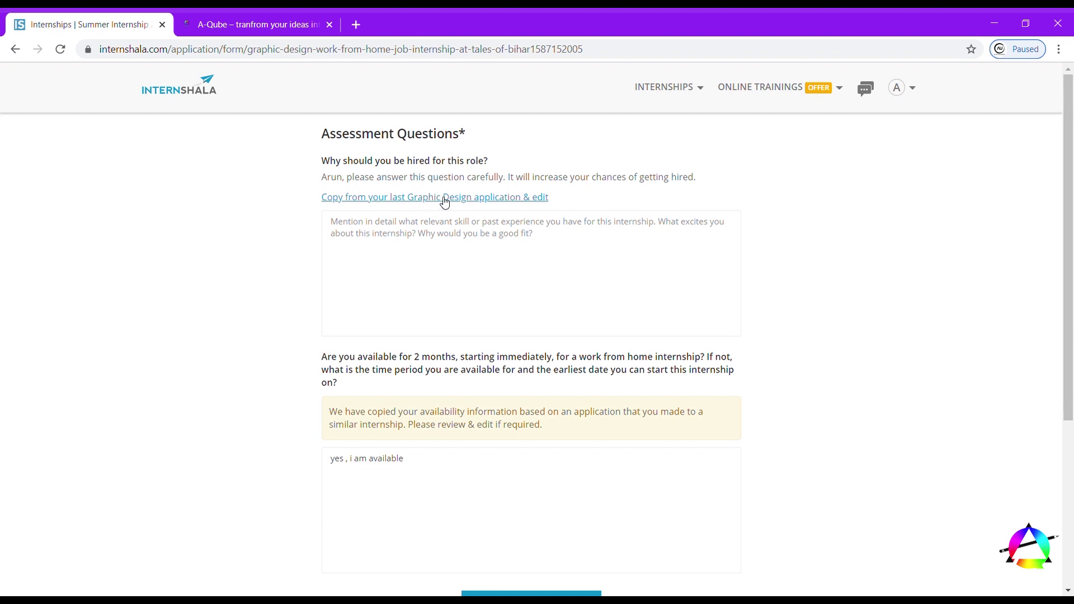
- Reuse the last Graphic Design answer, submit the Tales of Bihar application, and return to search
{"action": "left_click", "coordinate": [525, 200]}
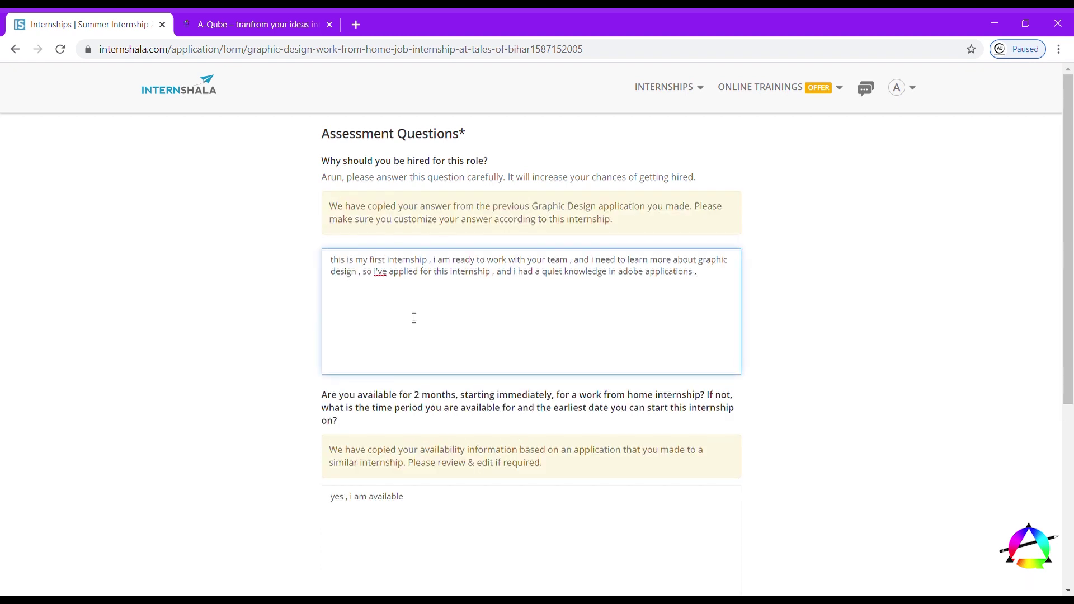
{"action": "scroll", "coordinate": [442, 318], "scroll_direction": "down", "scroll_amount": 3}
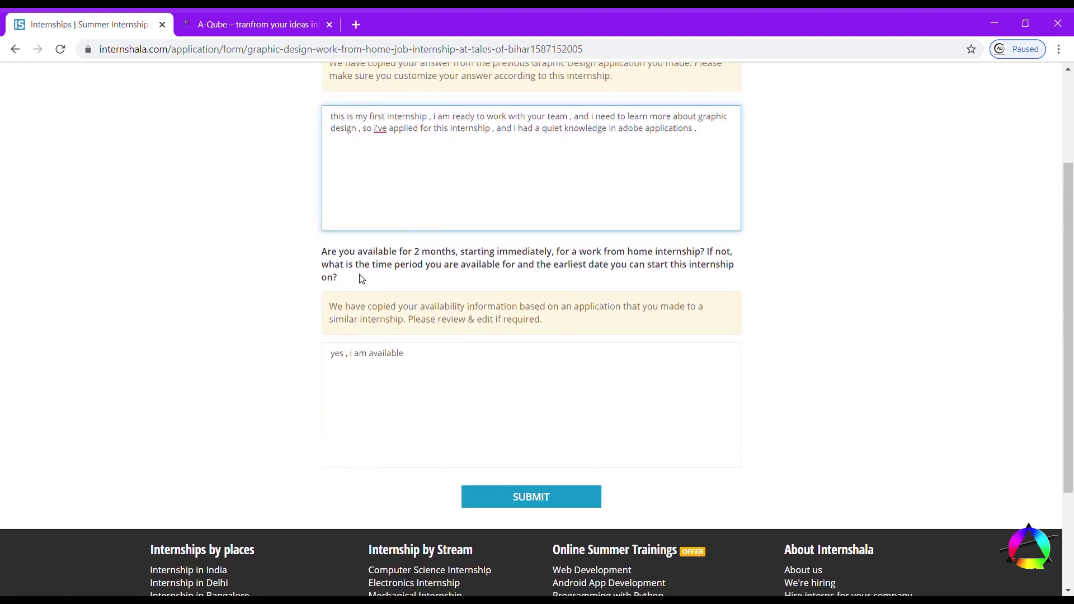
{"action": "left_click", "coordinate": [399, 350]}
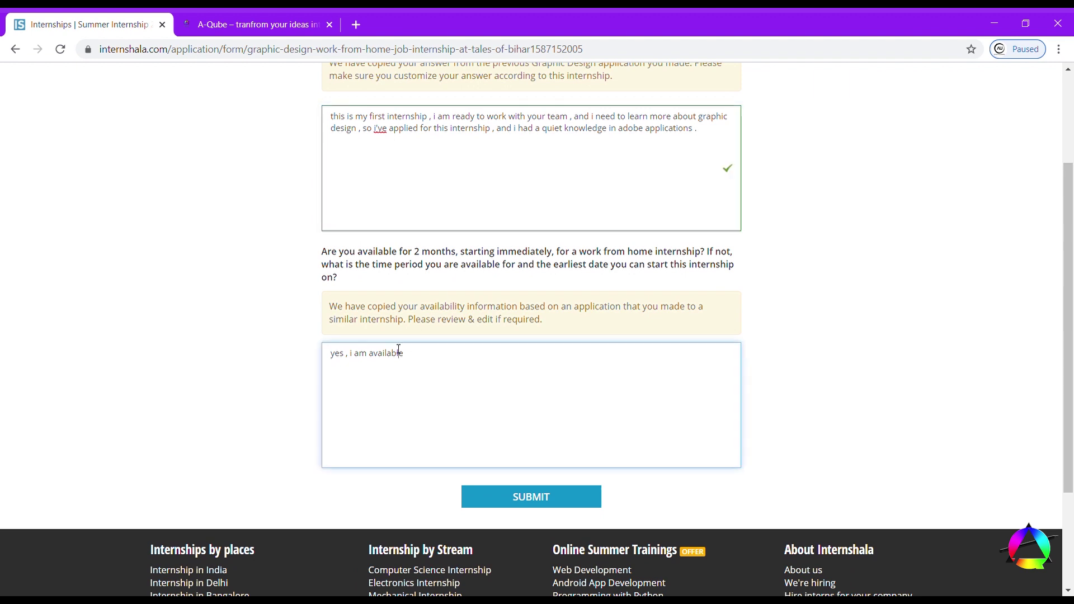
{"action": "left_click", "coordinate": [490, 496]}
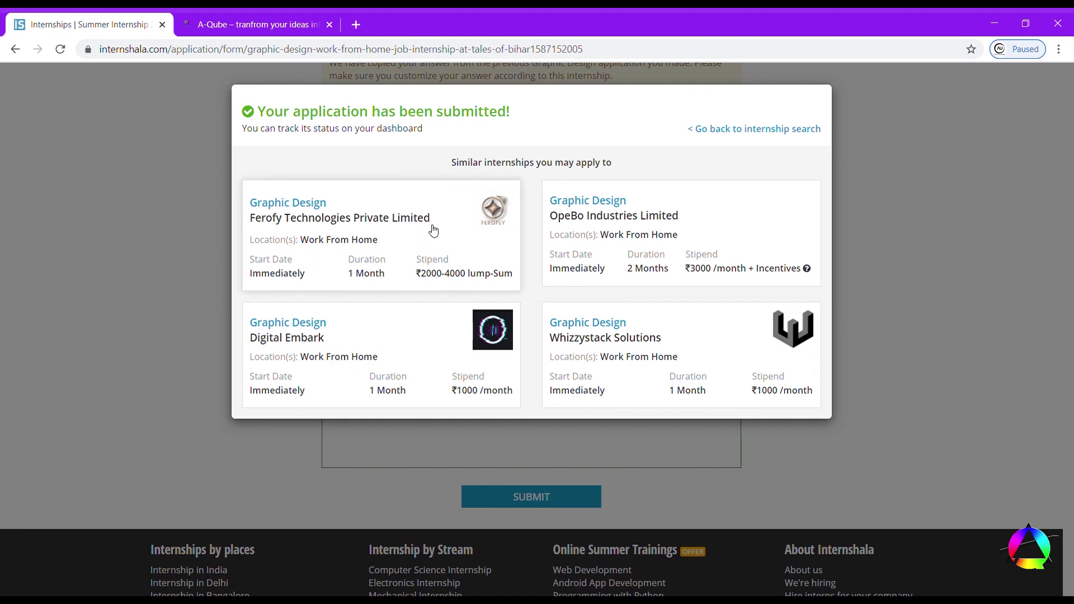
{"action": "left_click", "coordinate": [759, 128]}
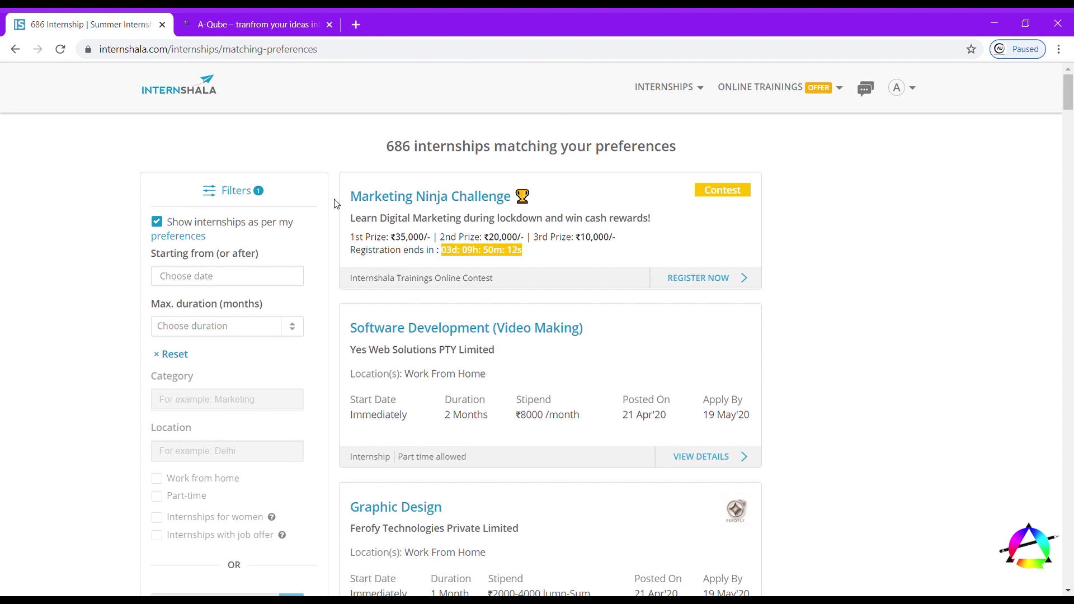
- Dismiss the chat announcement and log out through the account menu's More options
{"action": "scroll", "coordinate": [580, 324], "scroll_direction": "down", "scroll_amount": 4}
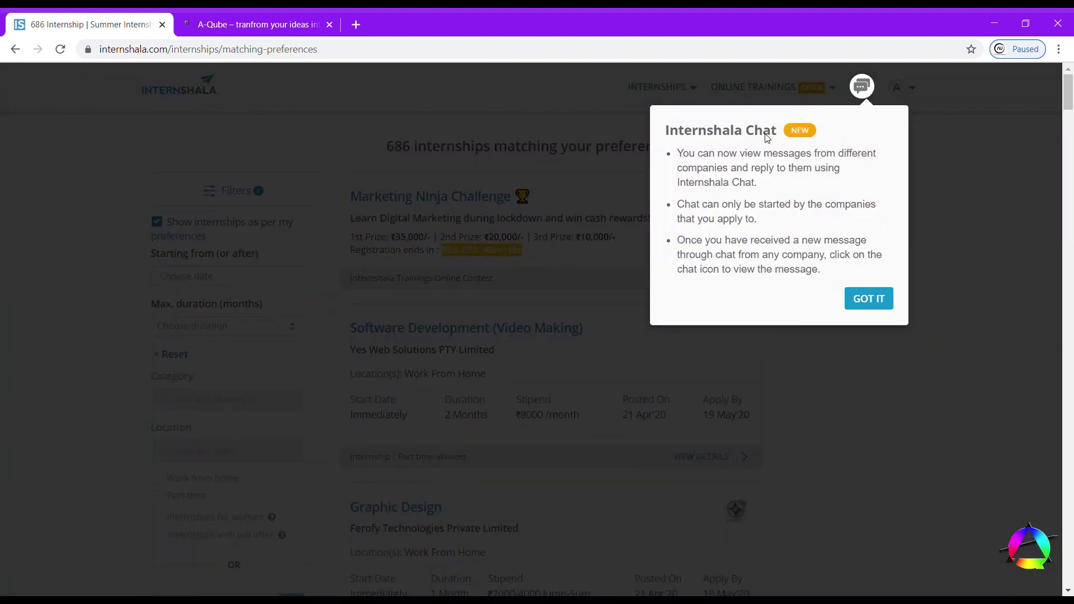
{"action": "left_click", "coordinate": [866, 297]}
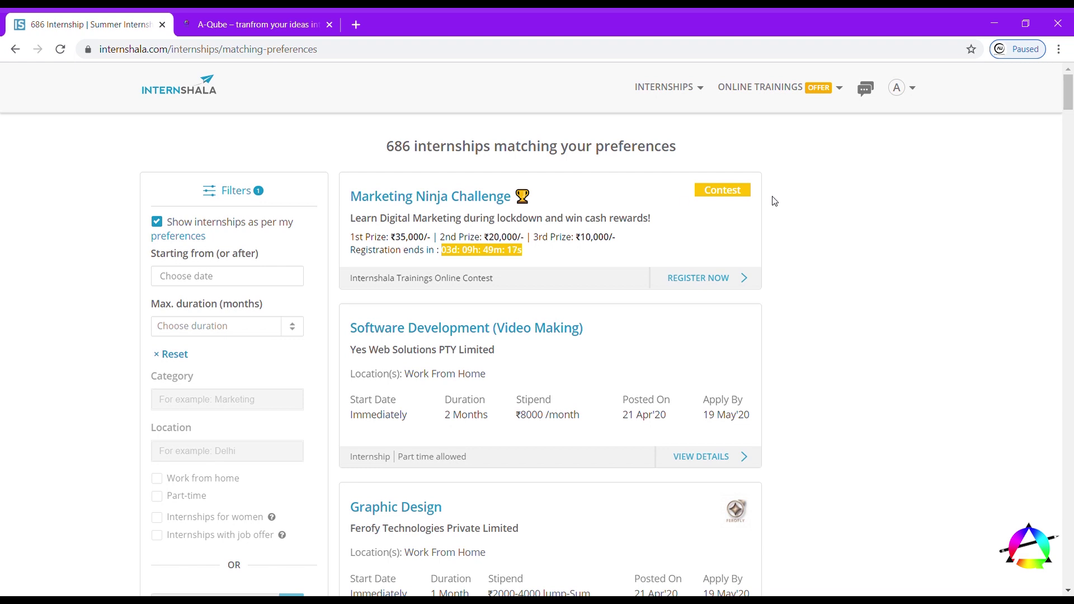
{"action": "mouse_move", "coordinate": [896, 88]}
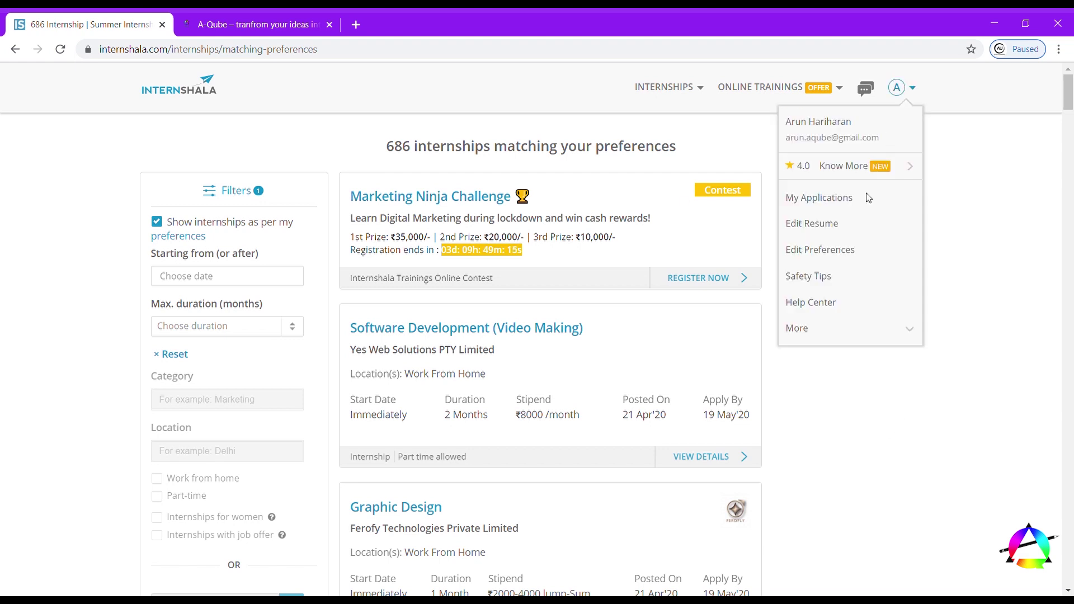
{"action": "left_click", "coordinate": [845, 328]}
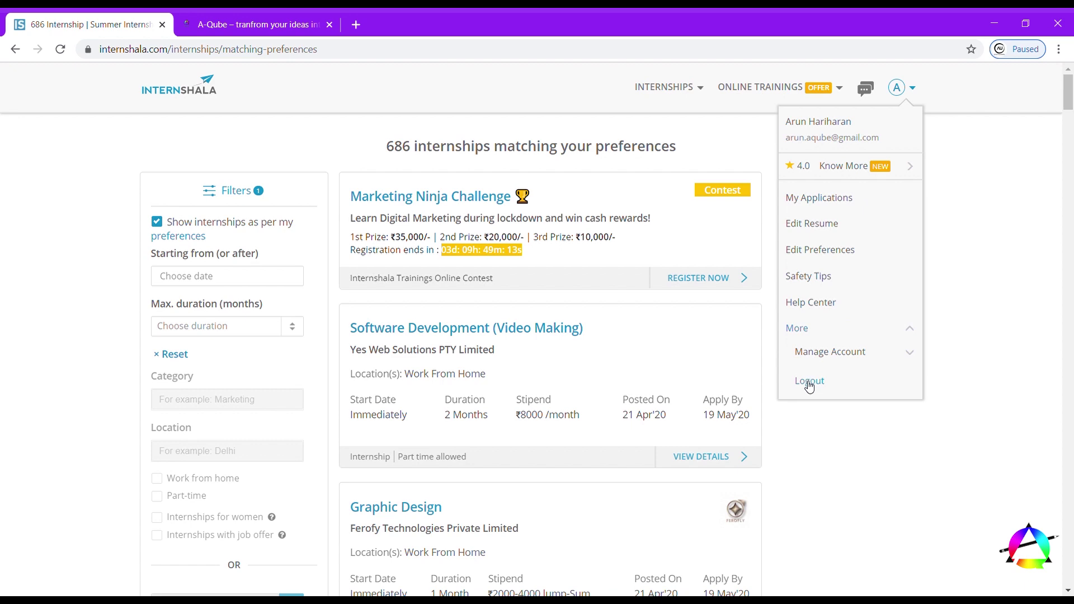
{"action": "left_click", "coordinate": [808, 382]}
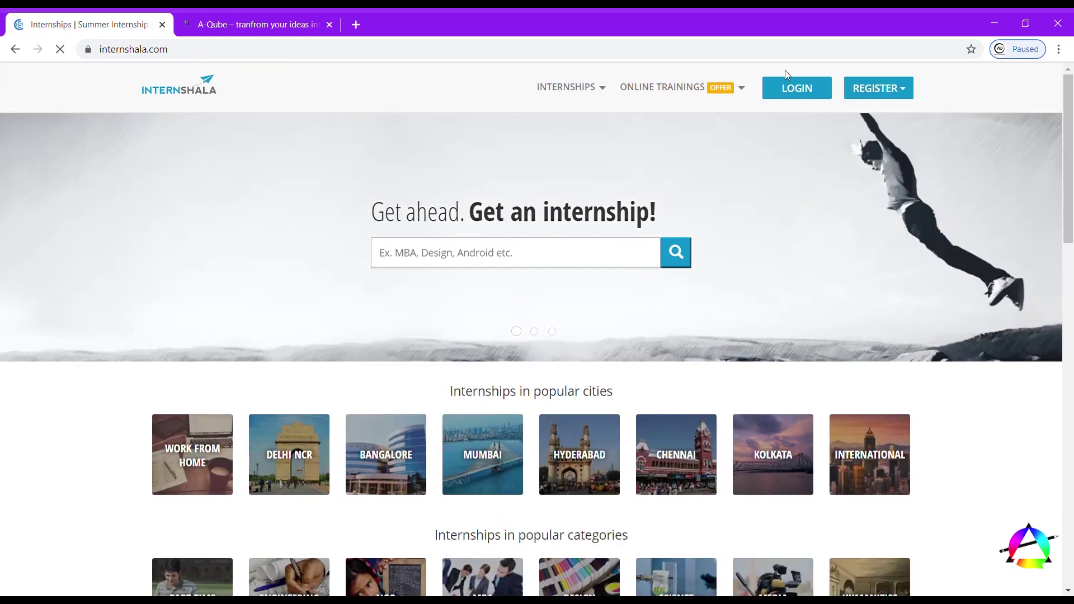
- Log back in with the saved account e-mail and the password
{"action": "left_click", "coordinate": [780, 87]}
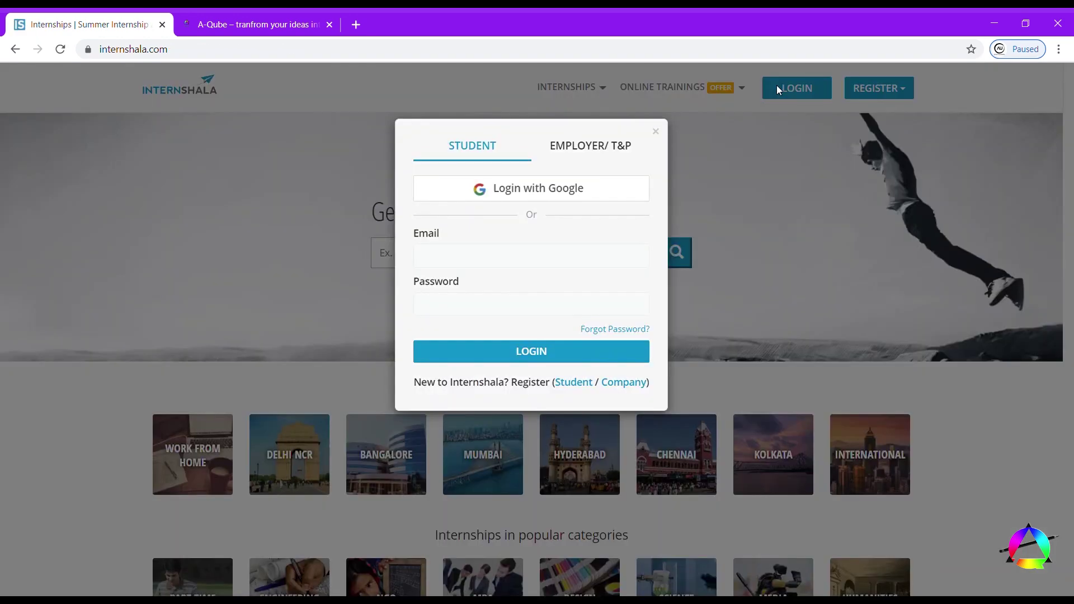
{"action": "left_click", "coordinate": [522, 249]}
{"action": "left_click", "coordinate": [478, 316]}
{"action": "left_click", "coordinate": [470, 333]}
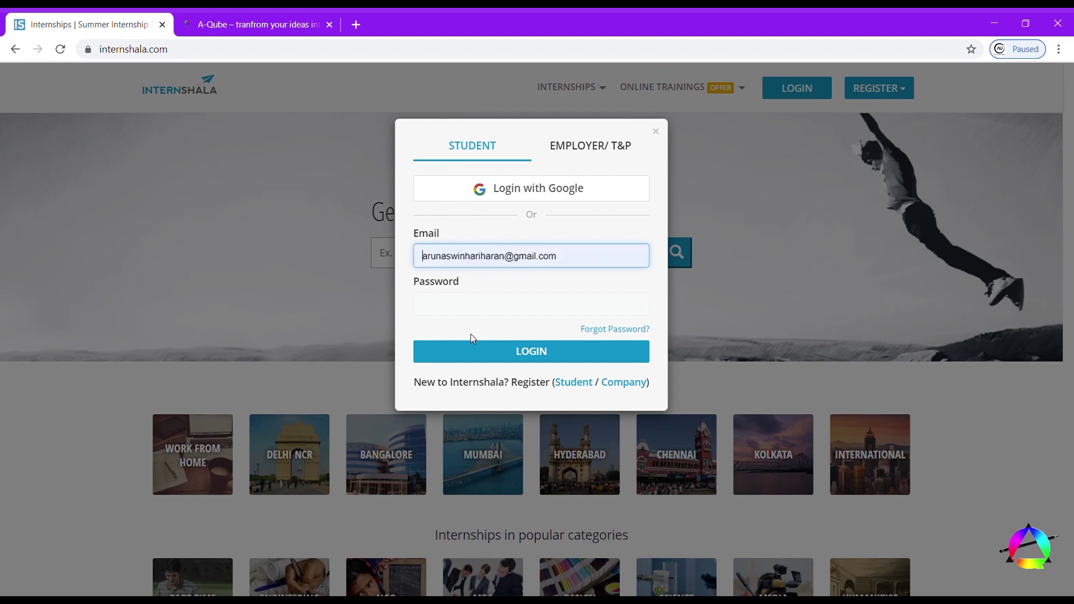
{"action": "left_click", "coordinate": [524, 304]}
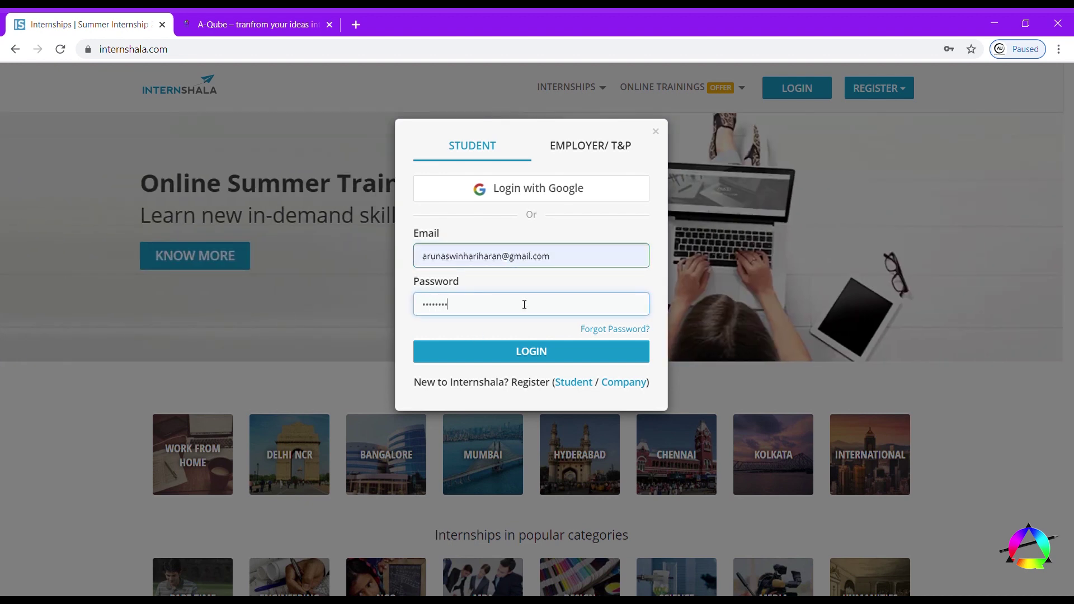
{"action": "left_click", "coordinate": [513, 349]}
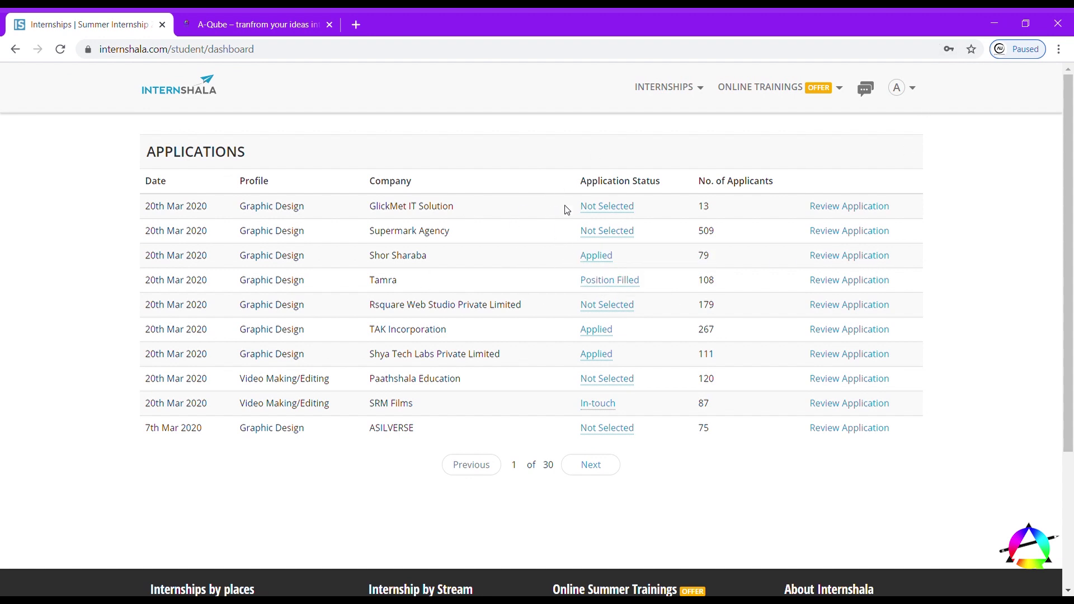
- Look over the Applications table and open the SRM Films application for review
{"action": "left_click_drag", "start_coordinate": [565, 208], "coordinate": [595, 508]}
{"action": "left_click", "coordinate": [629, 496]}
{"action": "left_click_drag", "start_coordinate": [713, 208], "coordinate": [705, 277]}
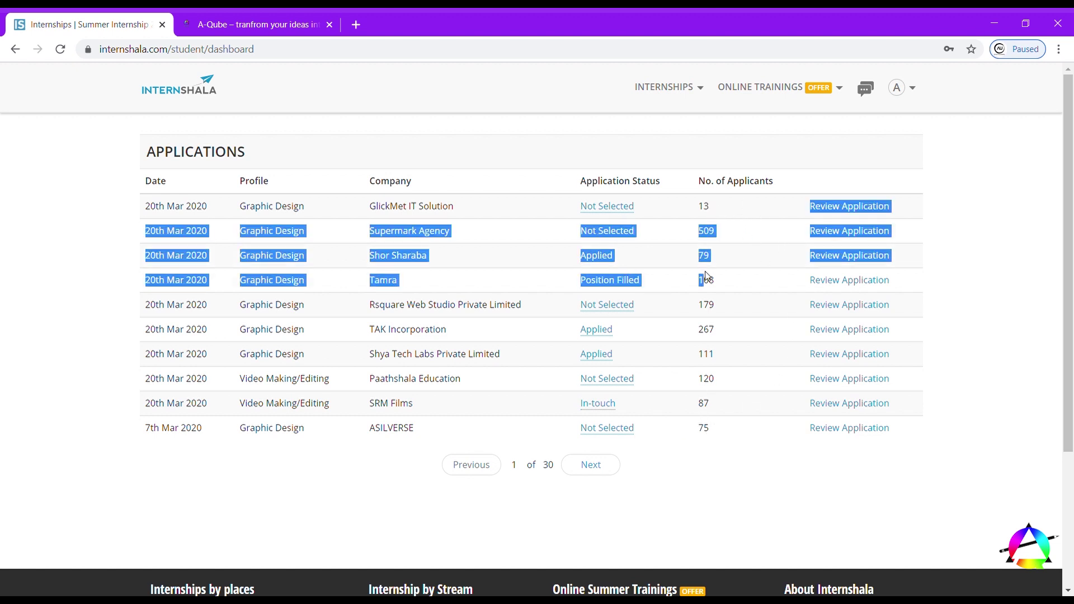
{"action": "left_click", "coordinate": [722, 225]}
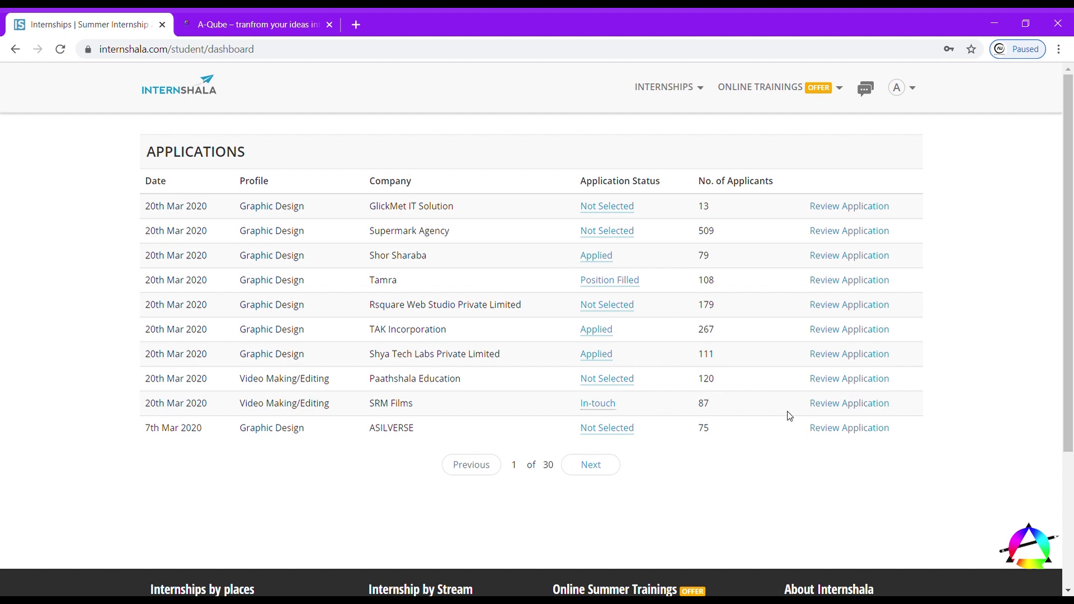
{"action": "left_click", "coordinate": [828, 403]}
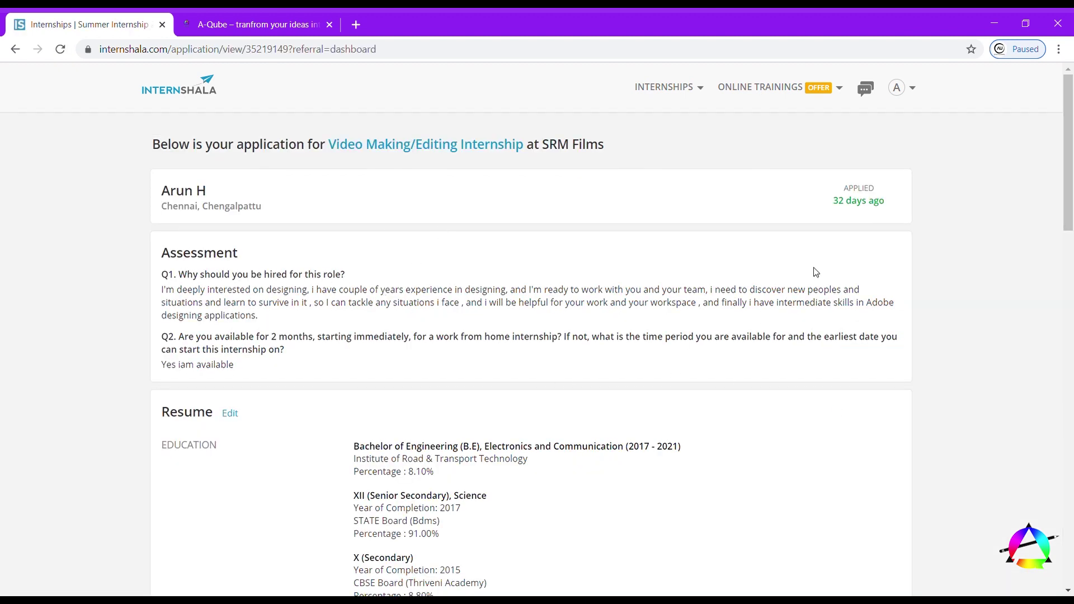
- Scroll through the SRM Films application's answers and resume, down to the blog work sample
{"action": "scroll", "coordinate": [288, 469], "scroll_direction": "down", "scroll_amount": 4}
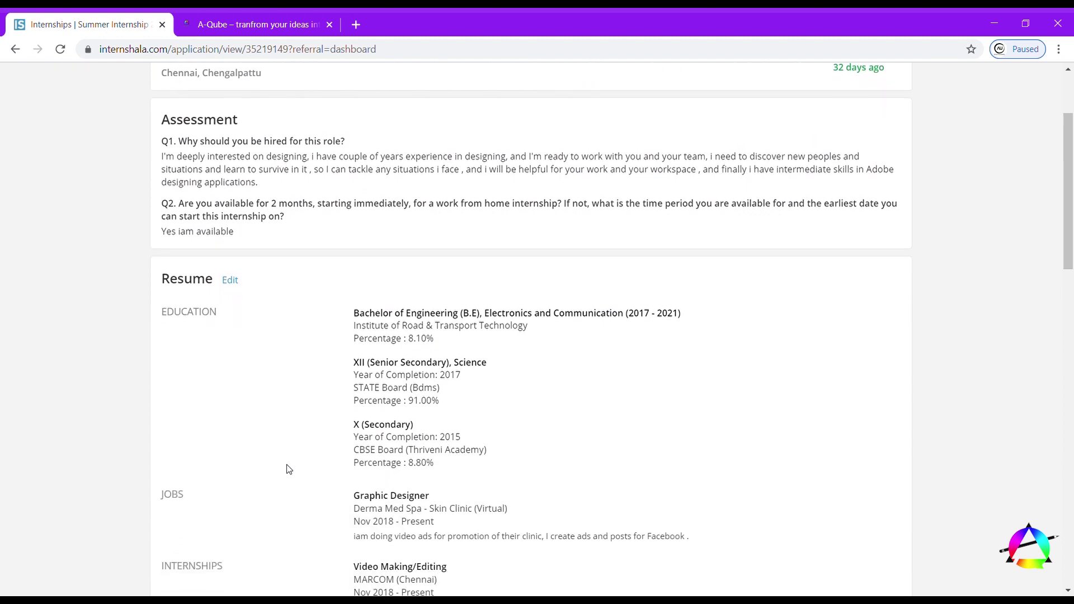
{"action": "left_click_drag", "start_coordinate": [290, 190], "coordinate": [569, 327]}
{"action": "scroll", "coordinate": [569, 327], "scroll_direction": "down", "scroll_amount": 3}
{"action": "left_click", "coordinate": [569, 327]}
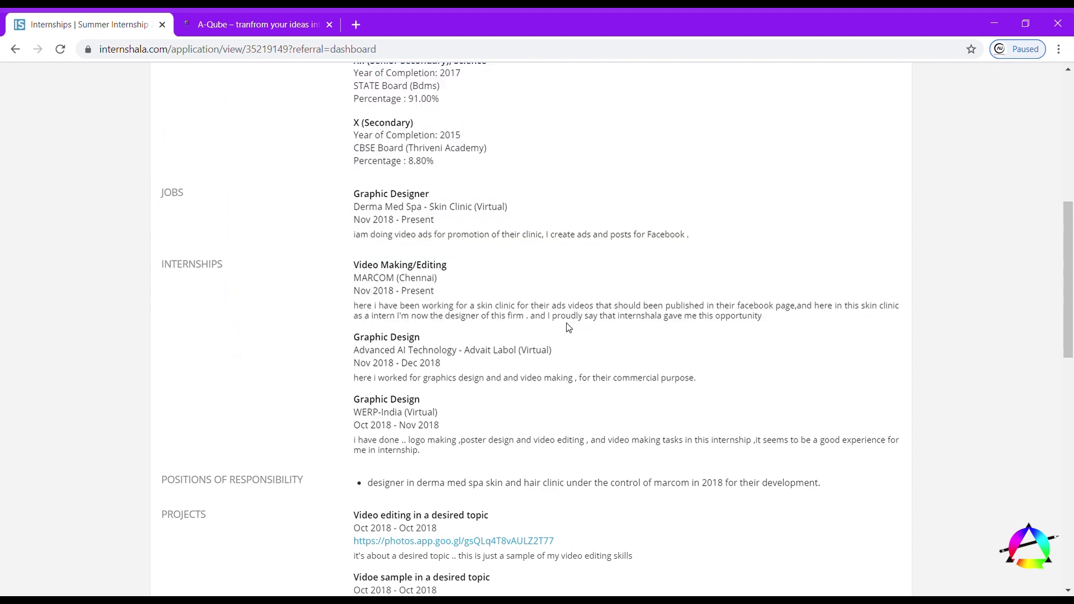
{"action": "scroll", "coordinate": [520, 374], "scroll_direction": "down", "scroll_amount": 5}
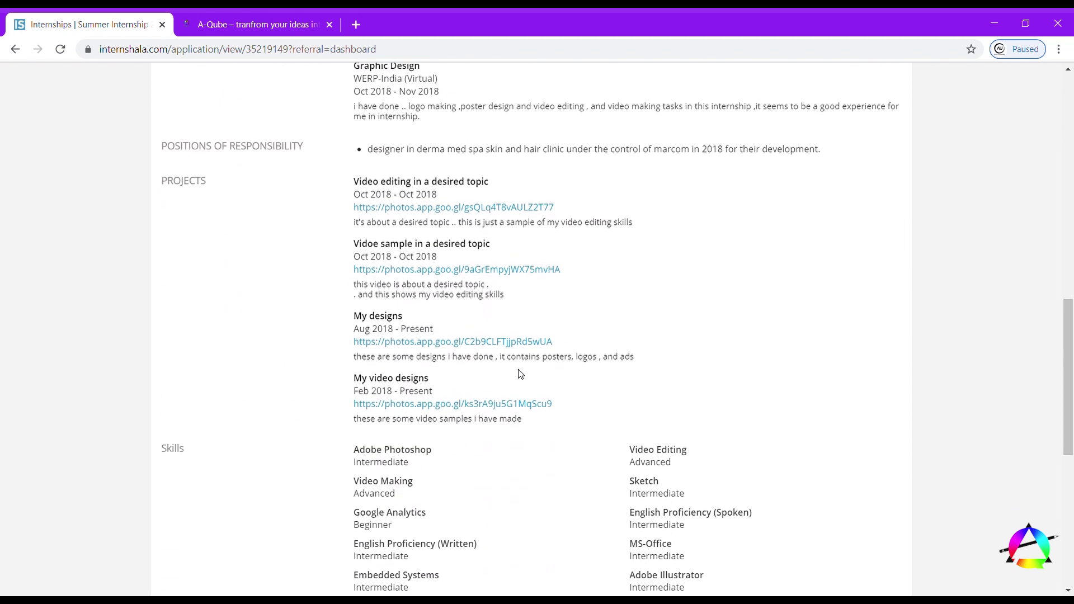
{"action": "scroll", "coordinate": [520, 374], "scroll_direction": "down", "scroll_amount": 5}
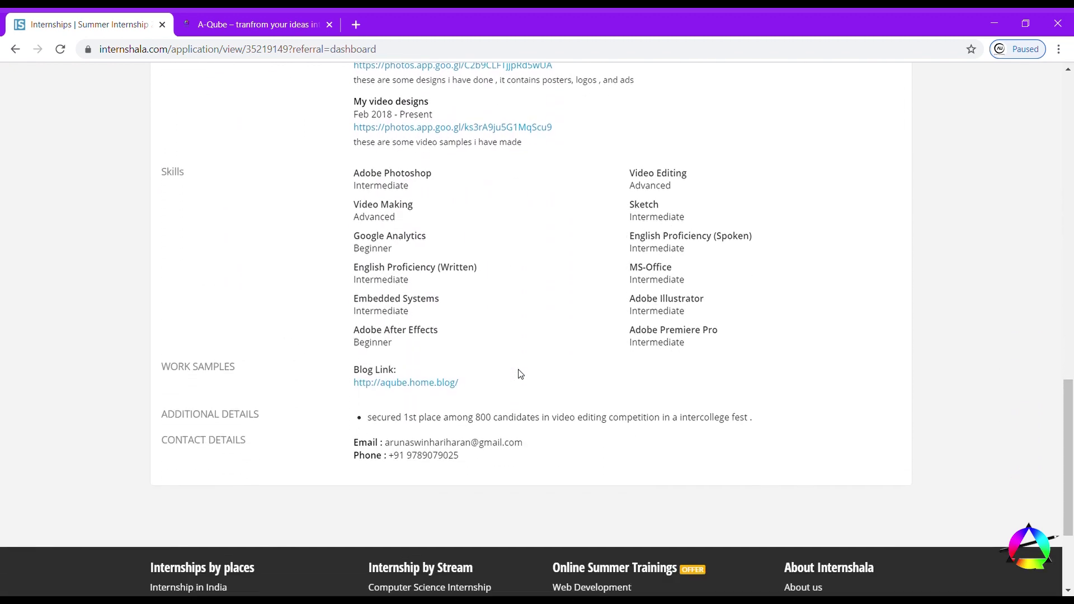
{"action": "scroll", "coordinate": [520, 377], "scroll_direction": "up", "scroll_amount": 20}
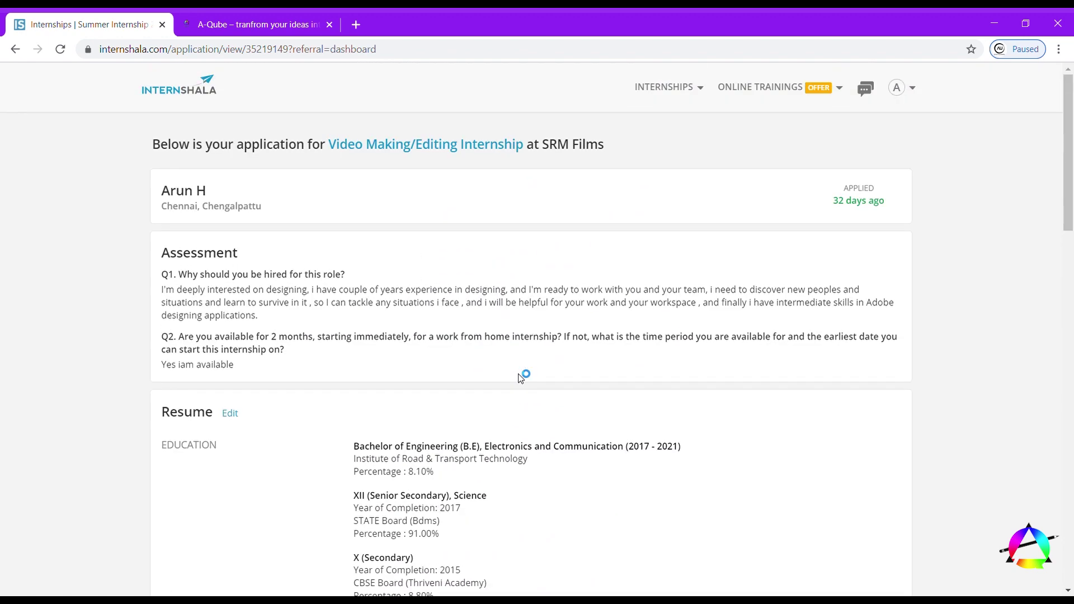
- Show the 1574 matching internships, headed by the Marketing Ninja Challenge contest
{"action": "mouse_move", "coordinate": [705, 101]}
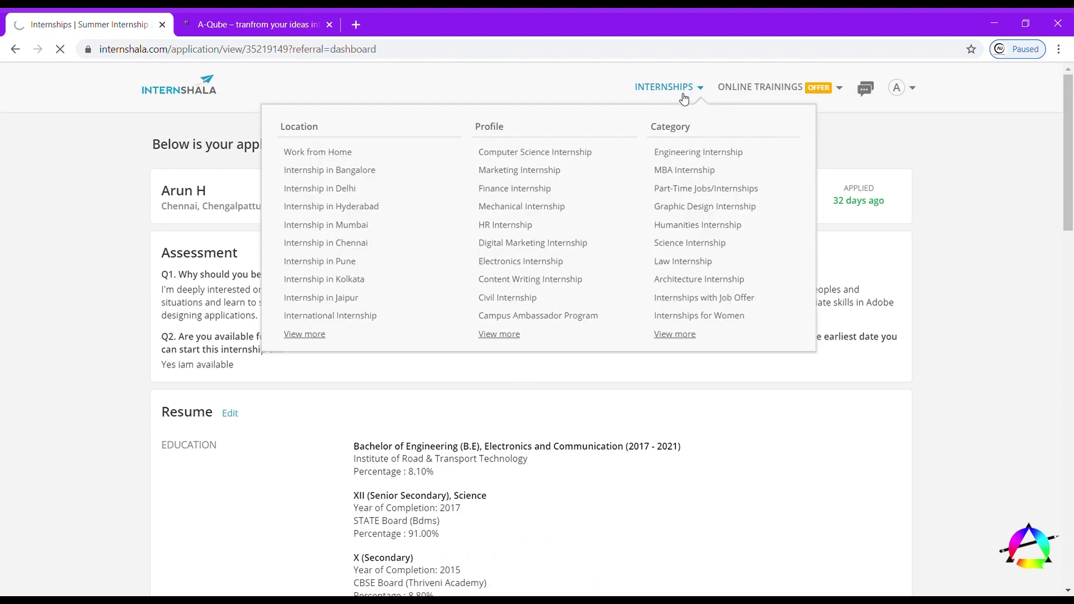
{"action": "left_click", "coordinate": [680, 96]}
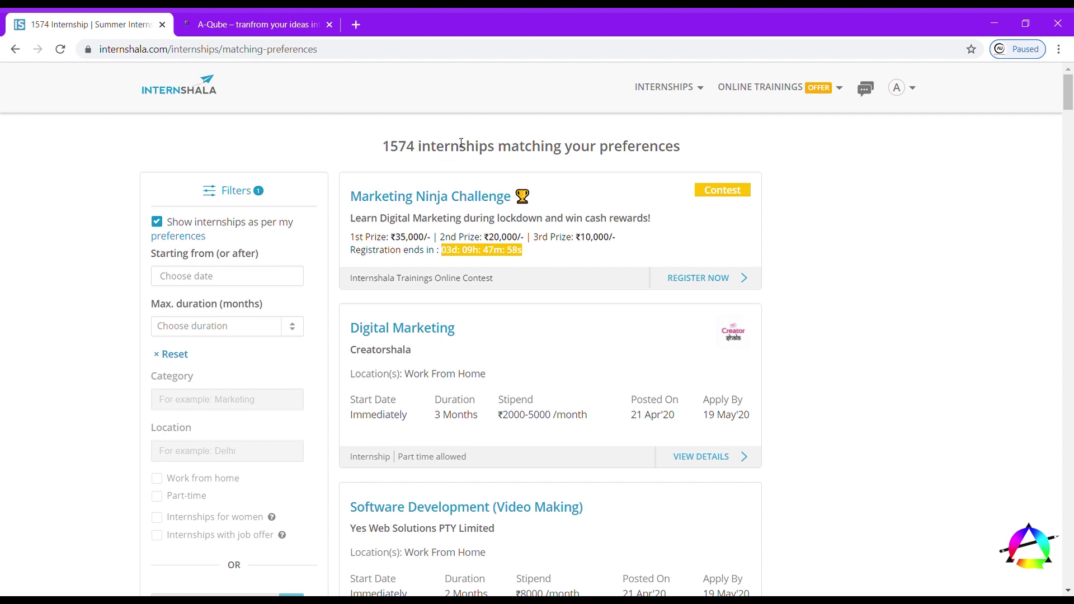
{"action": "scroll", "coordinate": [499, 360], "scroll_direction": "down", "scroll_amount": 2}
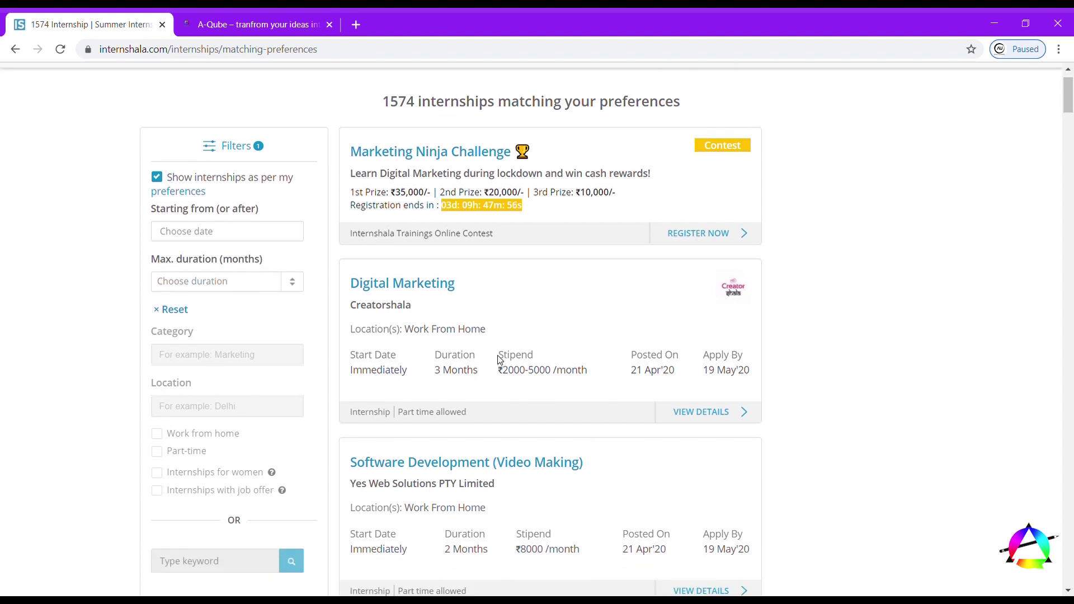
{"action": "scroll", "coordinate": [500, 360], "scroll_direction": "up", "scroll_amount": 2}
{"action": "mouse_move", "coordinate": [922, 94]}
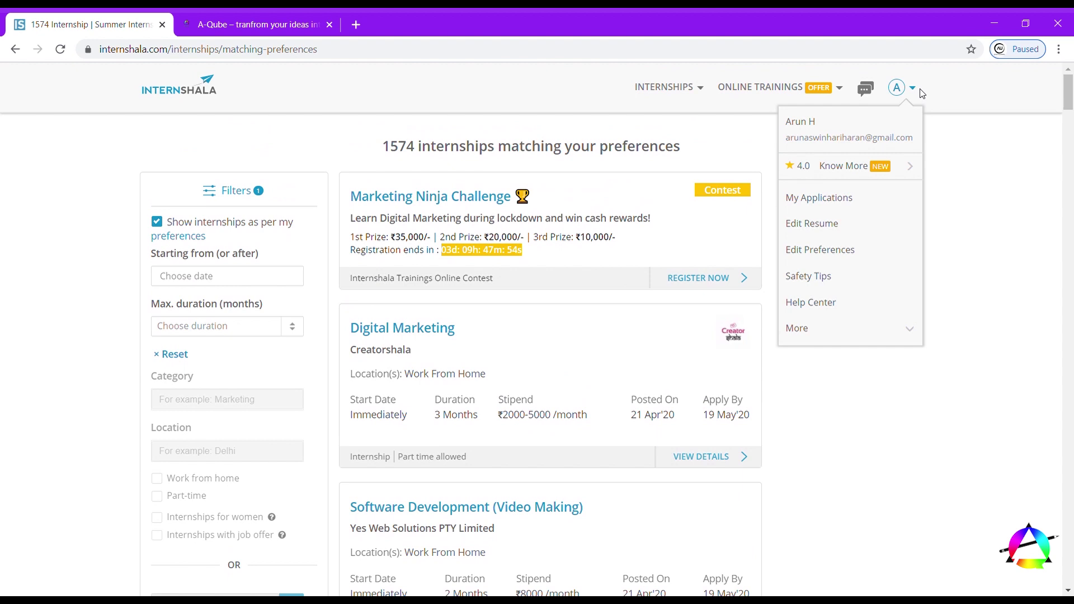
{"action": "left_click", "coordinate": [865, 88]}
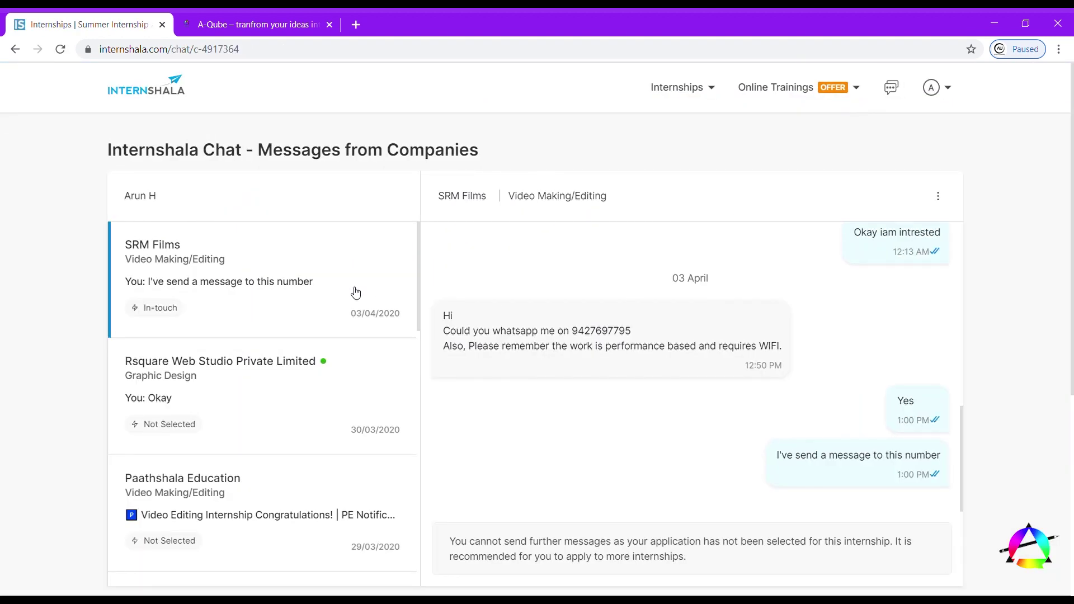
{"action": "scroll", "coordinate": [609, 415], "scroll_direction": "up", "scroll_amount": 10}
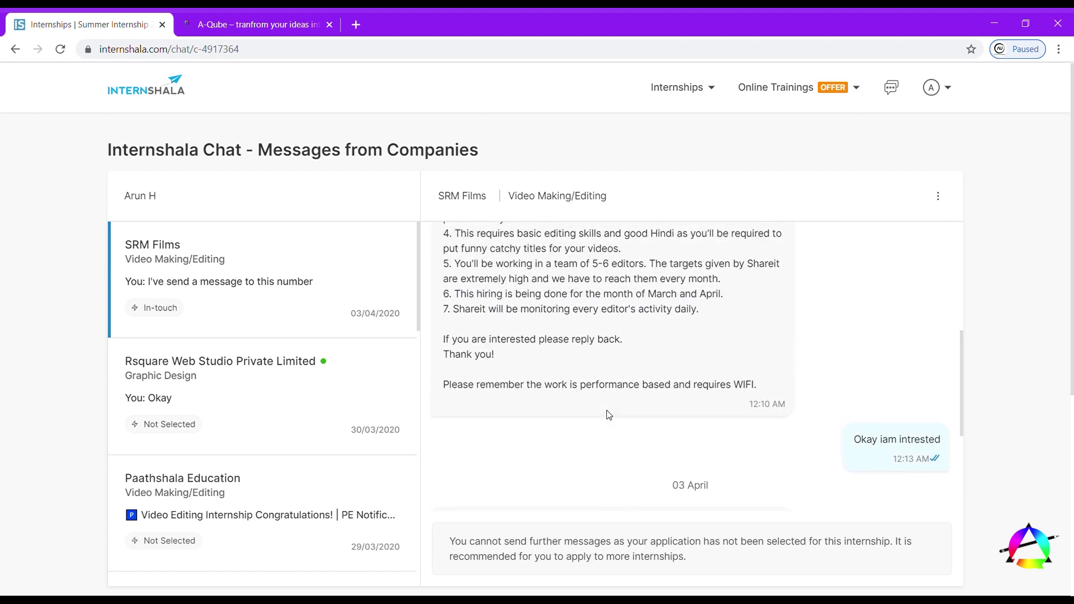
{"action": "scroll", "coordinate": [609, 415], "scroll_direction": "up", "scroll_amount": 2}
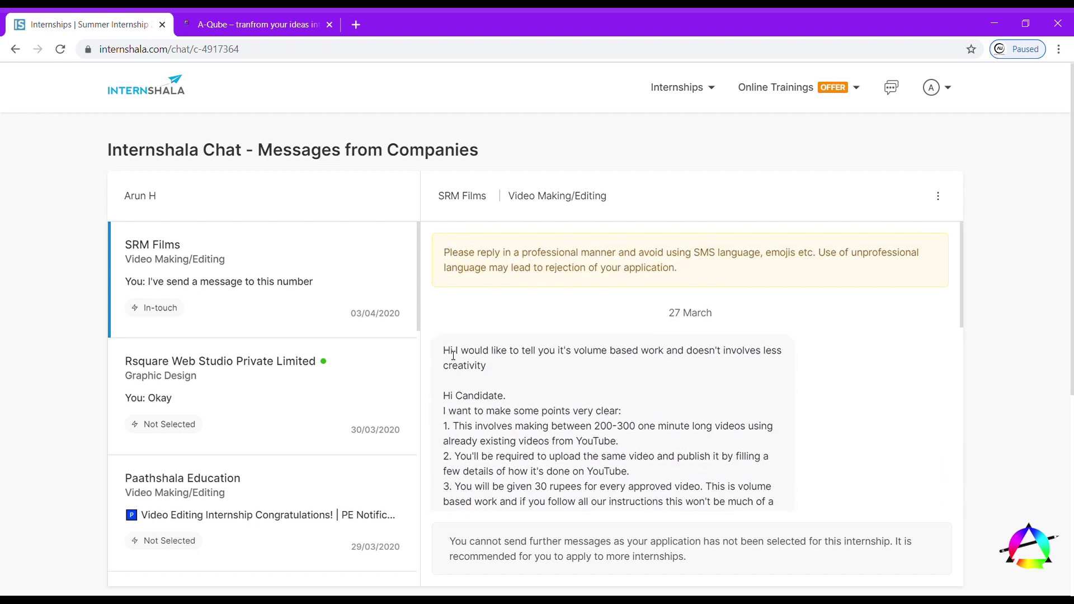
{"action": "left_click_drag", "start_coordinate": [444, 353], "coordinate": [573, 388]}
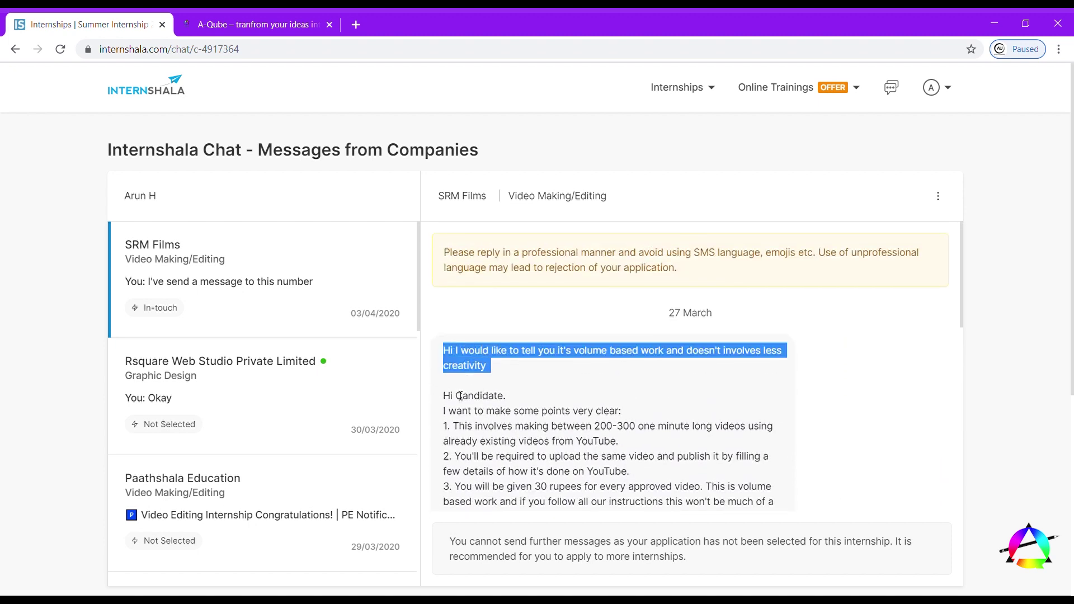
{"action": "left_click_drag", "start_coordinate": [451, 396], "coordinate": [540, 457]}
{"action": "left_click", "coordinate": [620, 410]}
{"action": "scroll", "coordinate": [620, 410], "scroll_direction": "down", "scroll_amount": 10}
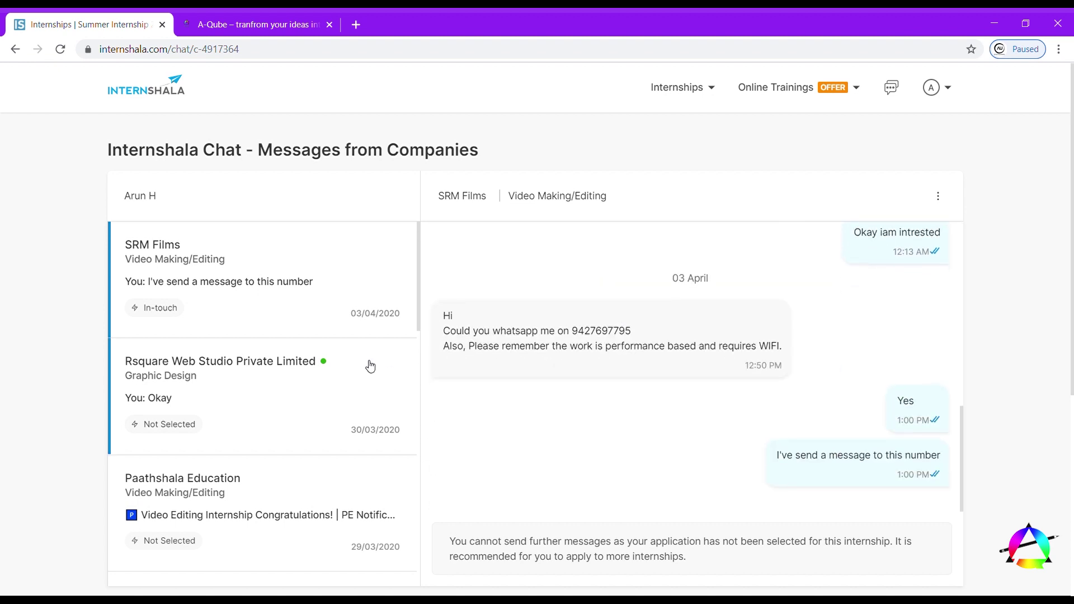
{"action": "scroll", "coordinate": [317, 379], "scroll_direction": "down", "scroll_amount": 8}
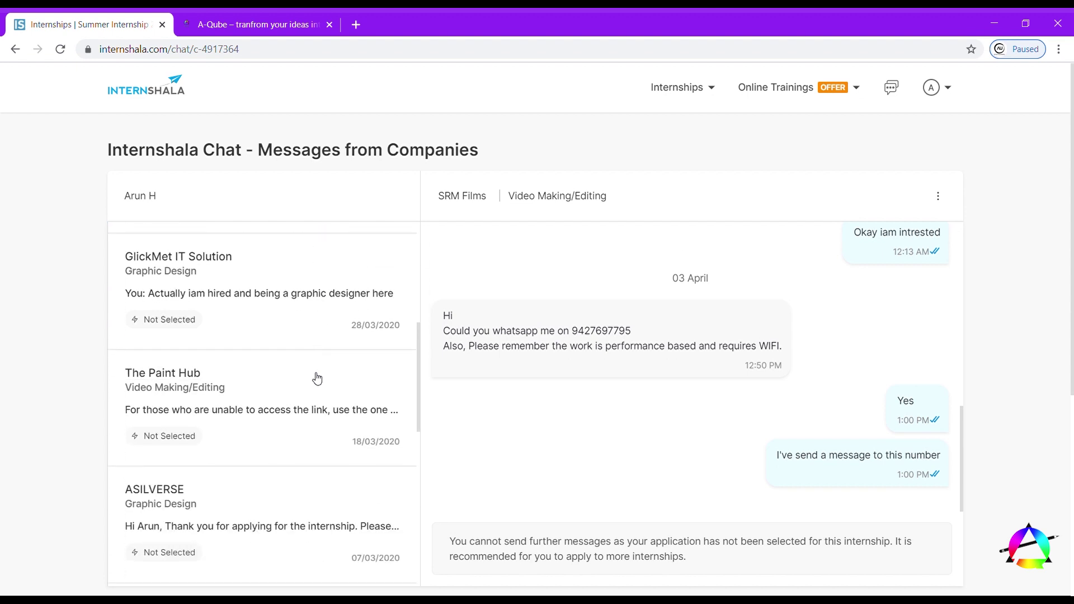
{"action": "scroll", "coordinate": [317, 379], "scroll_direction": "down", "scroll_amount": 7}
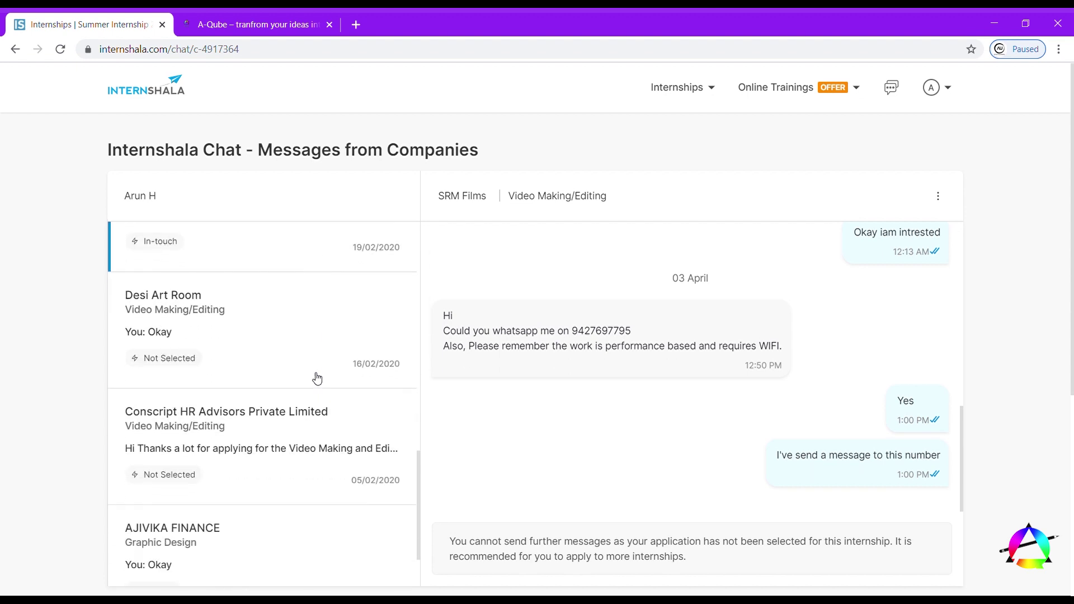
{"action": "scroll", "coordinate": [316, 378], "scroll_direction": "down", "scroll_amount": 7}
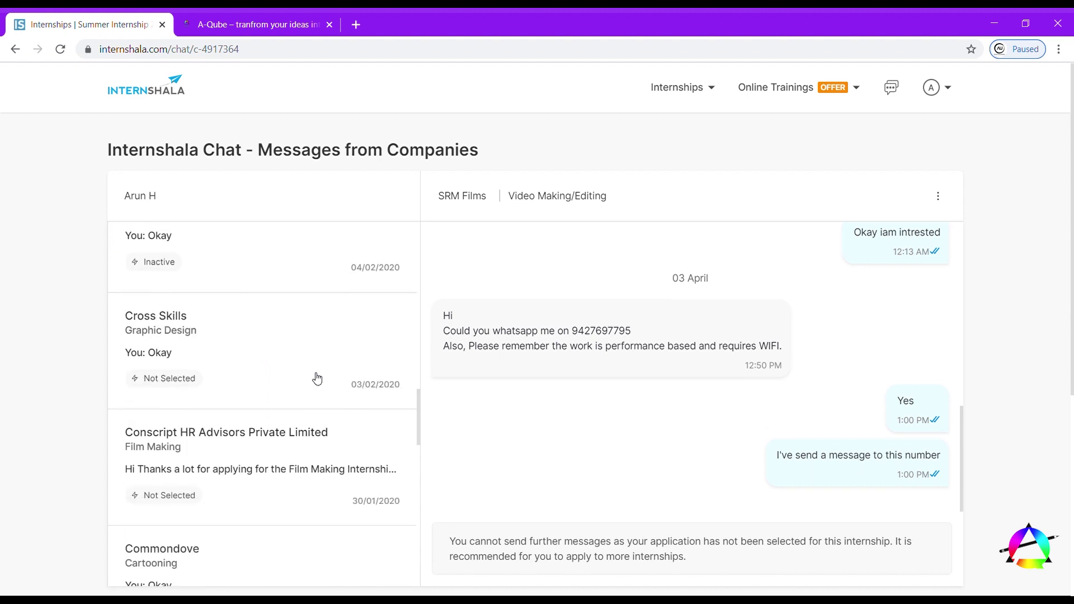
{"action": "scroll", "coordinate": [317, 379], "scroll_direction": "down", "scroll_amount": 8}
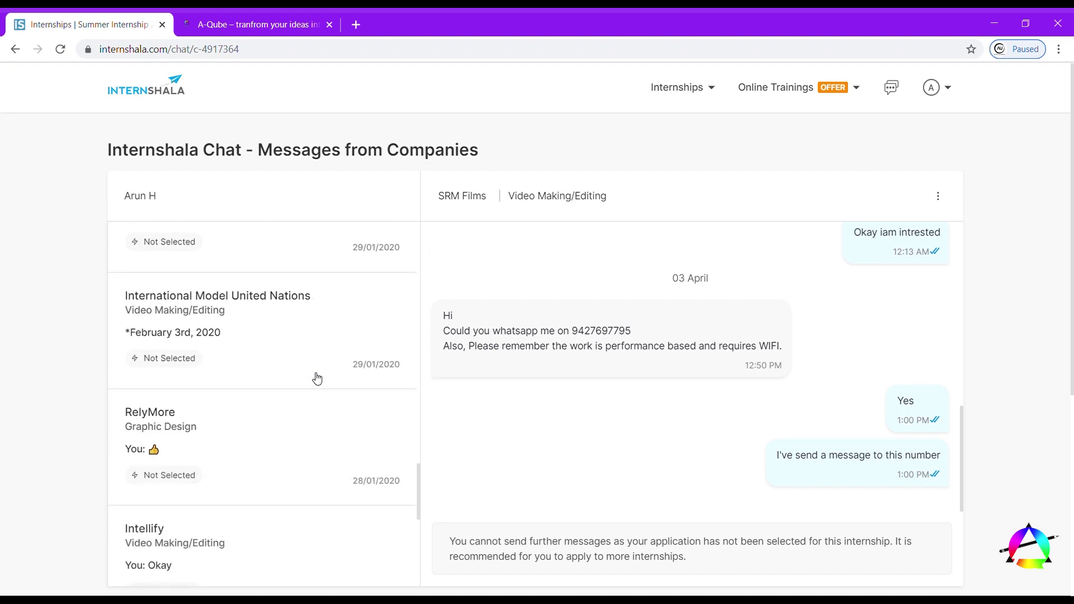
{"action": "scroll", "coordinate": [317, 379], "scroll_direction": "down", "scroll_amount": 7}
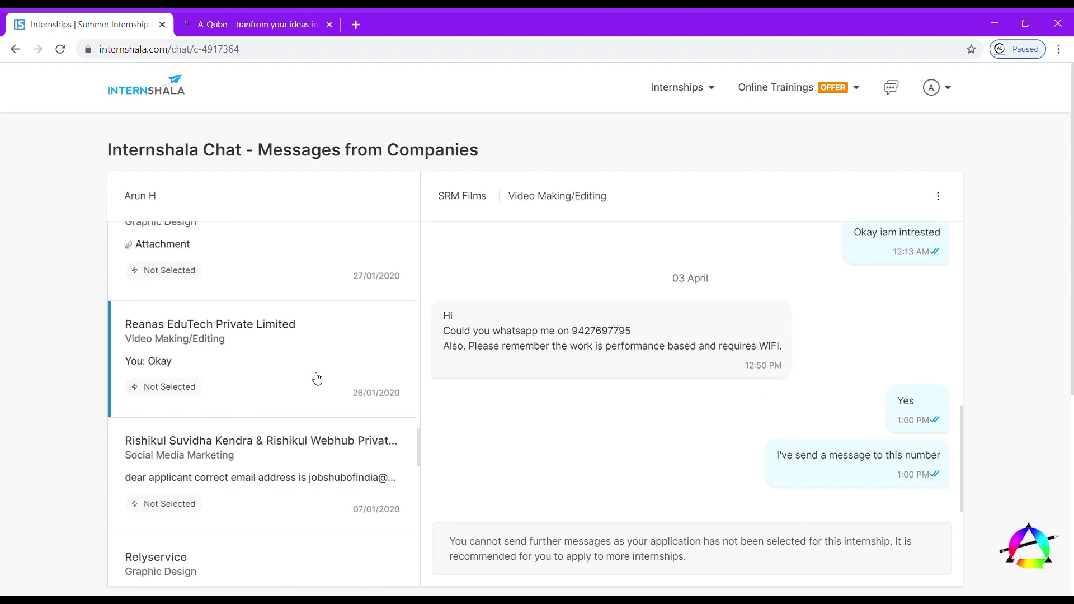
{"action": "scroll", "coordinate": [316, 379], "scroll_direction": "down", "scroll_amount": 3}
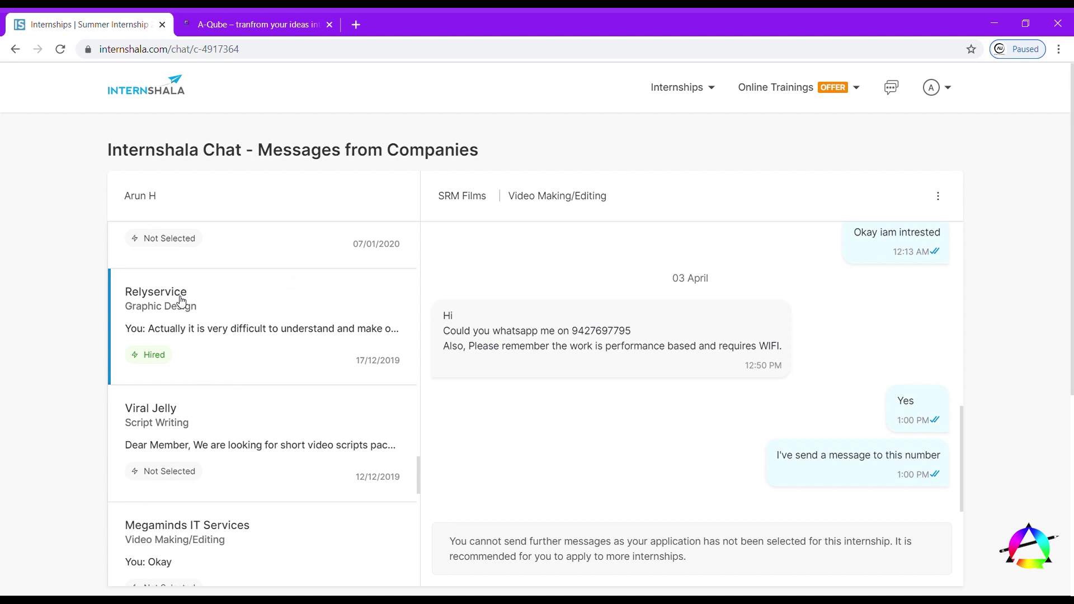
- Open the Relyservice and Viral Jelly conversations and scroll down the chat list
{"action": "left_click", "coordinate": [156, 353]}
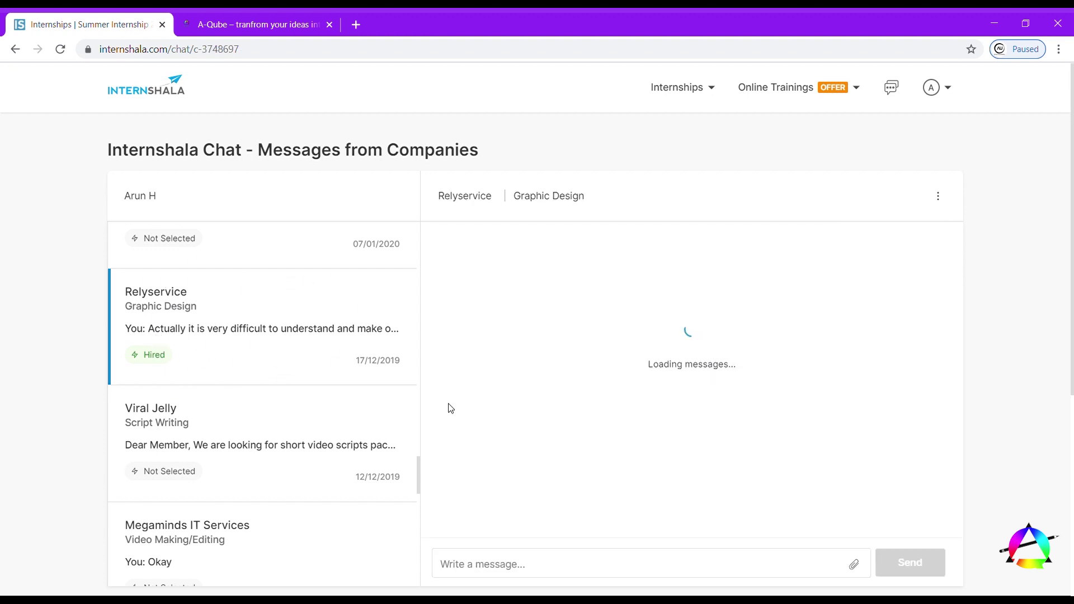
{"action": "left_click", "coordinate": [283, 442]}
{"action": "scroll", "coordinate": [282, 442], "scroll_direction": "down", "scroll_amount": 6}
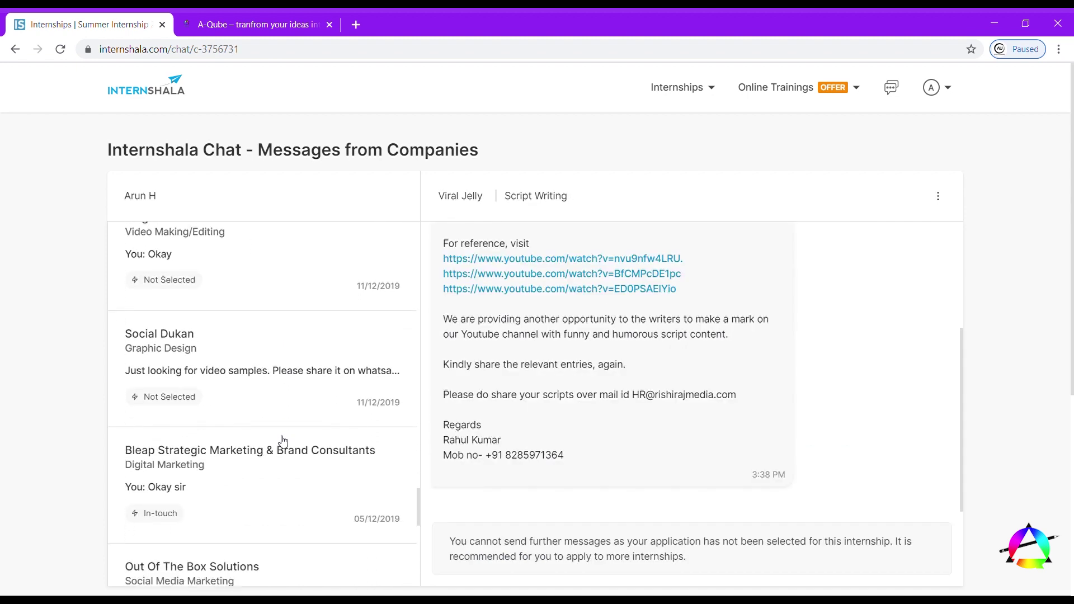
{"action": "scroll", "coordinate": [283, 441], "scroll_direction": "down", "scroll_amount": 10}
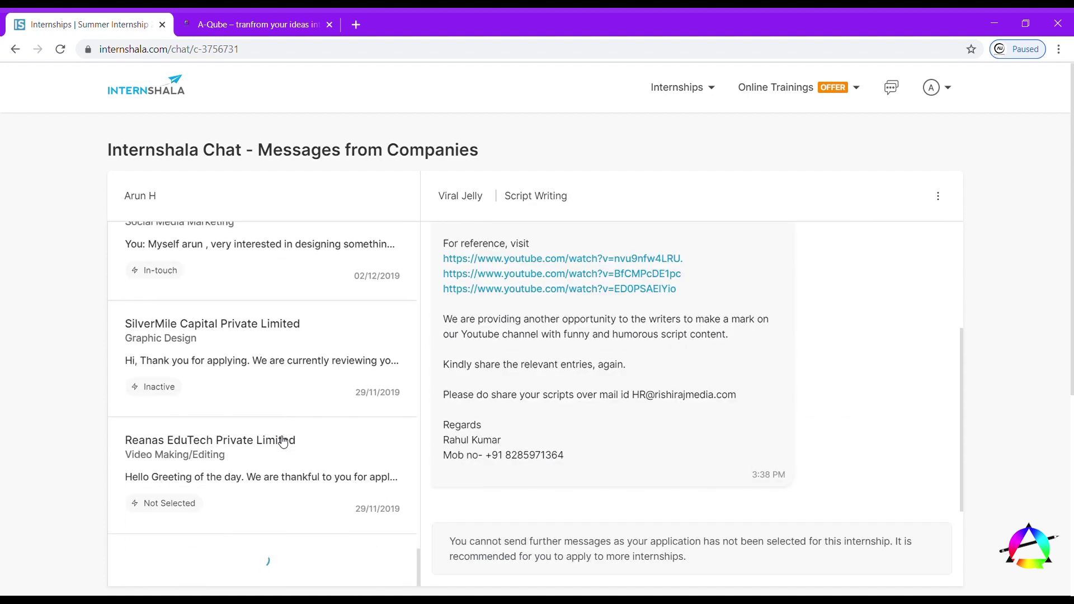
{"action": "scroll", "coordinate": [282, 441], "scroll_direction": "down", "scroll_amount": 8}
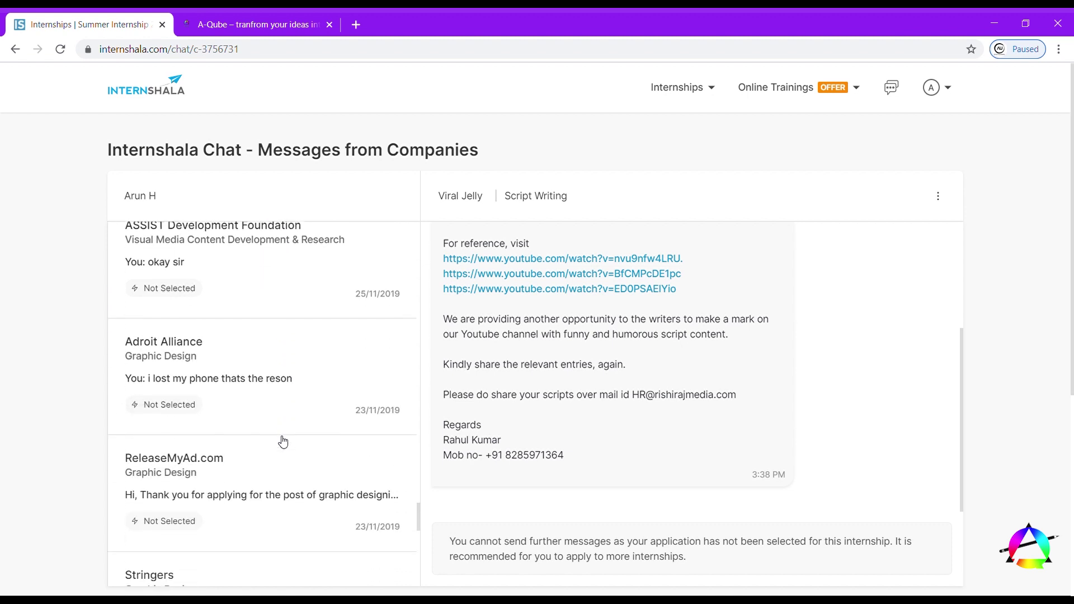
{"action": "scroll", "coordinate": [283, 442], "scroll_direction": "down", "scroll_amount": 8}
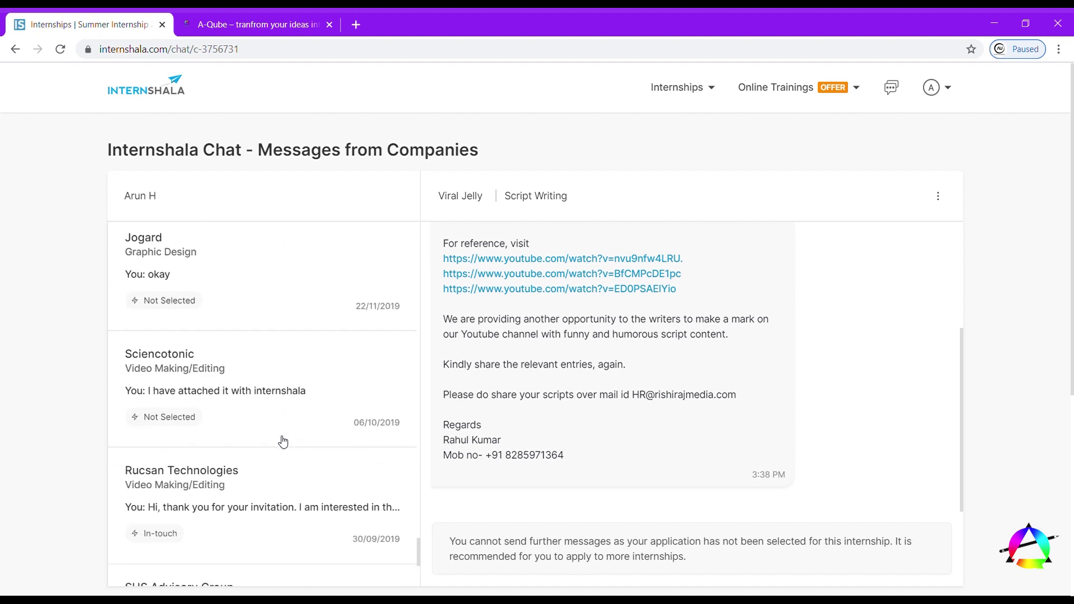
{"action": "scroll", "coordinate": [282, 441], "scroll_direction": "down", "scroll_amount": 12}
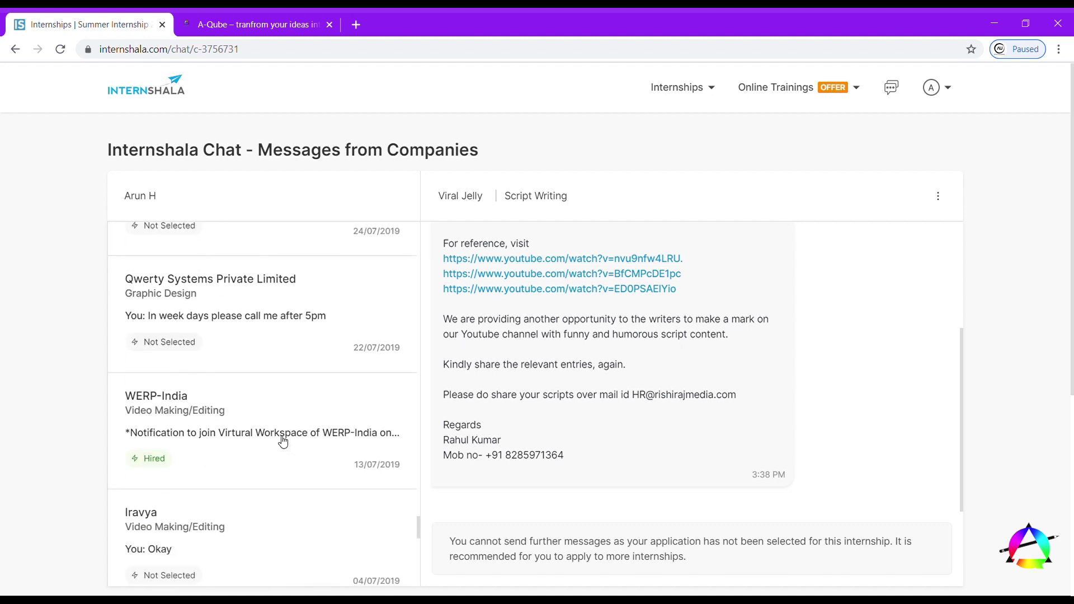
- Open the WERP-India Video Making/Editing conversation and read its welcome note for hired interns
{"action": "left_click", "coordinate": [282, 441]}
{"action": "left_click", "coordinate": [286, 437]}
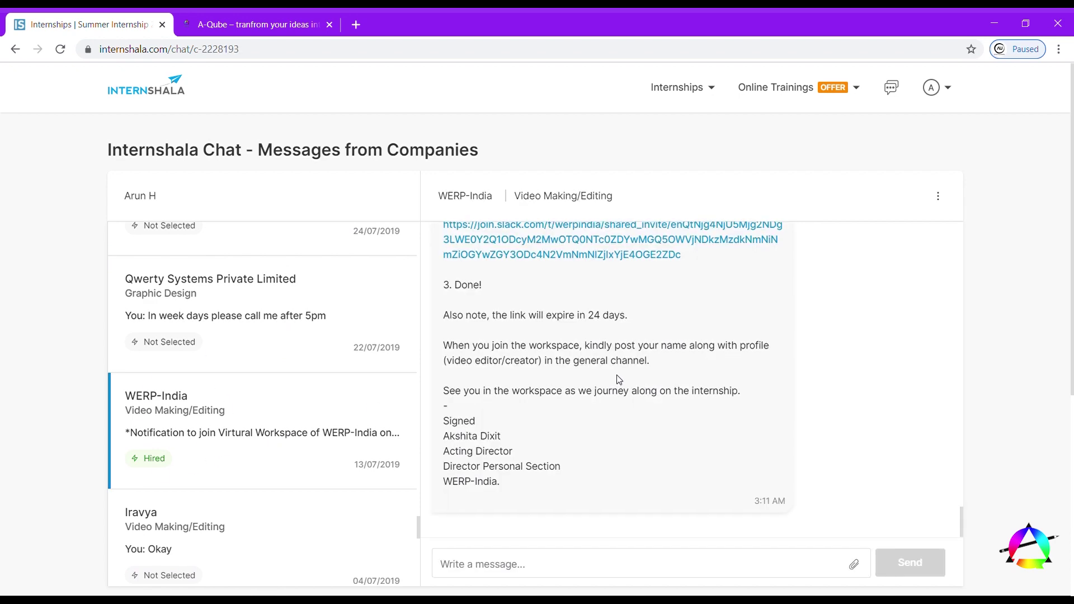
{"action": "scroll", "coordinate": [619, 380], "scroll_direction": "up", "scroll_amount": 5}
{"action": "scroll", "coordinate": [619, 380], "scroll_direction": "up", "scroll_amount": 8}
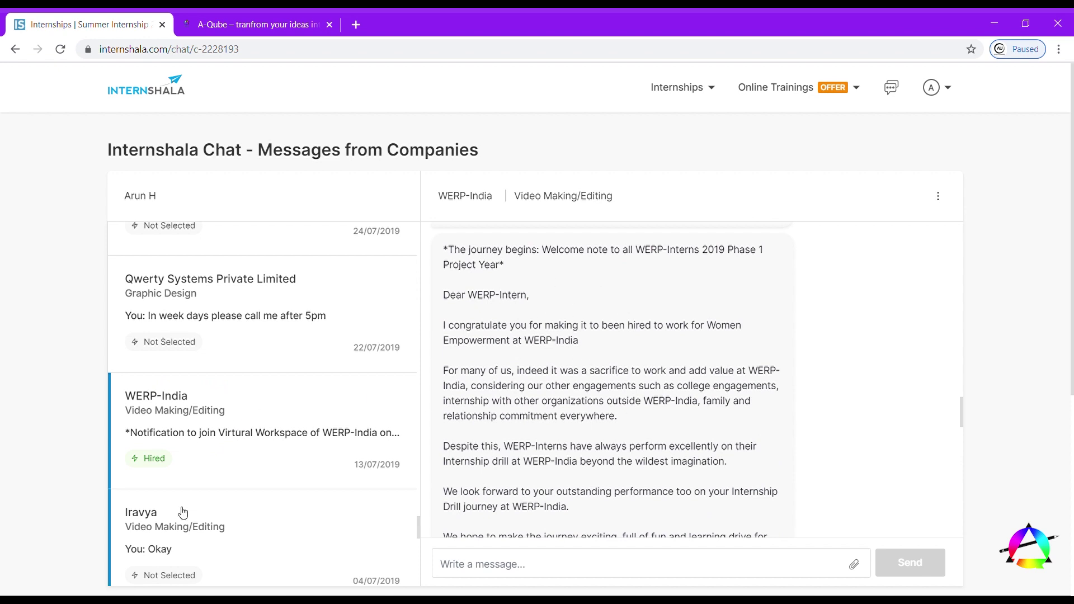
{"action": "scroll", "coordinate": [182, 512], "scroll_direction": "down", "scroll_amount": 4}
{"action": "scroll", "coordinate": [182, 512], "scroll_direction": "down", "scroll_amount": 10}
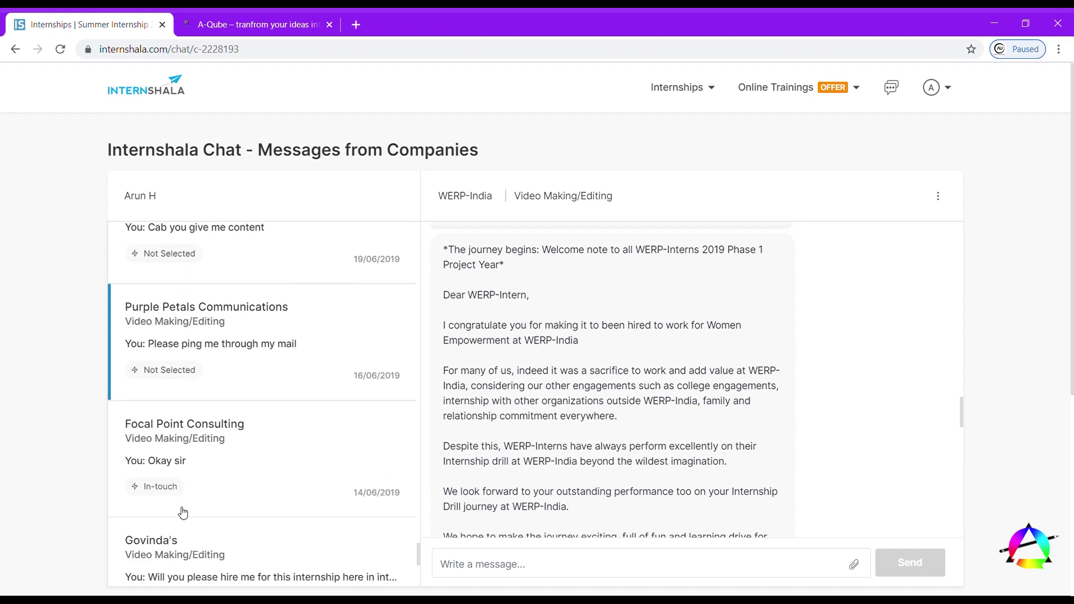
{"action": "scroll", "coordinate": [183, 512], "scroll_direction": "down", "scroll_amount": 12}
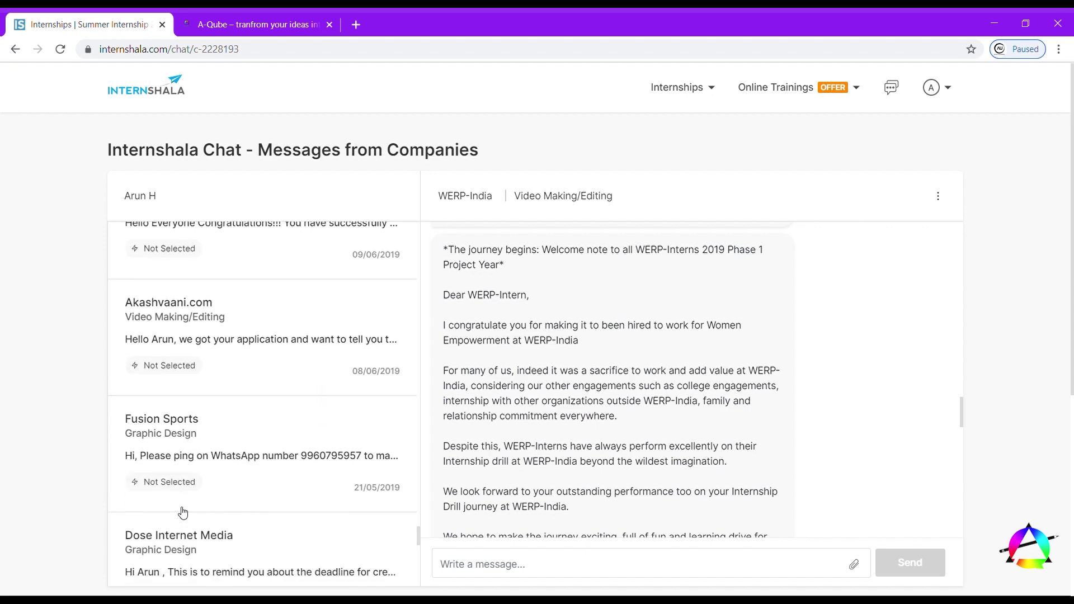
{"action": "scroll", "coordinate": [183, 512], "scroll_direction": "down", "scroll_amount": 5}
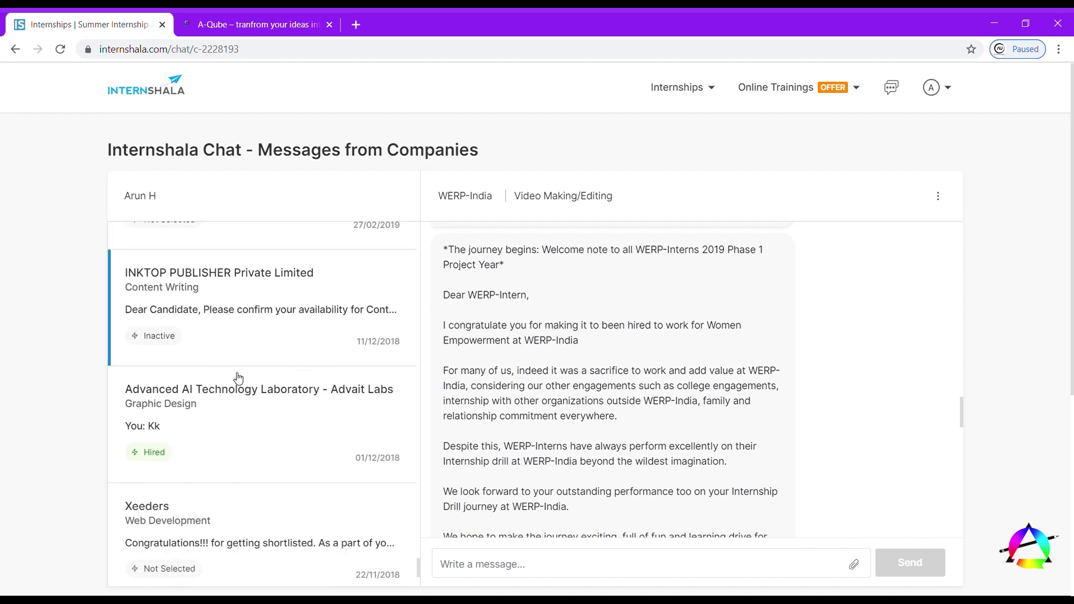
- Open and read through the Advanced AI Technology Laboratory conversation
{"action": "left_click", "coordinate": [258, 431]}
{"action": "scroll", "coordinate": [753, 414], "scroll_direction": "up", "scroll_amount": 3}
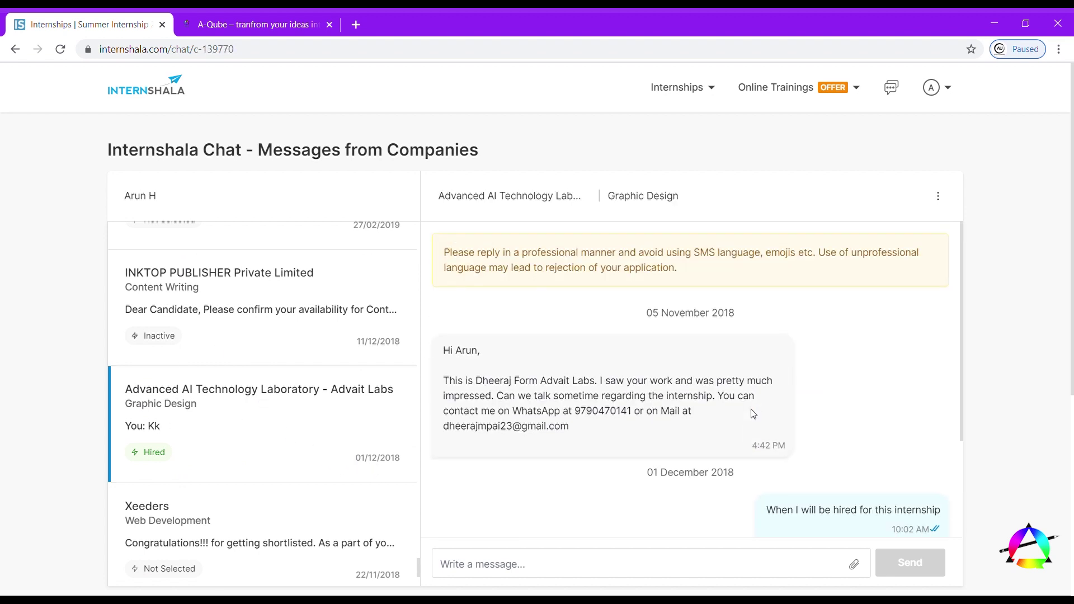
{"action": "scroll", "coordinate": [753, 414], "scroll_direction": "down", "scroll_amount": 3}
{"action": "scroll", "coordinate": [242, 483], "scroll_direction": "down", "scroll_amount": 10}
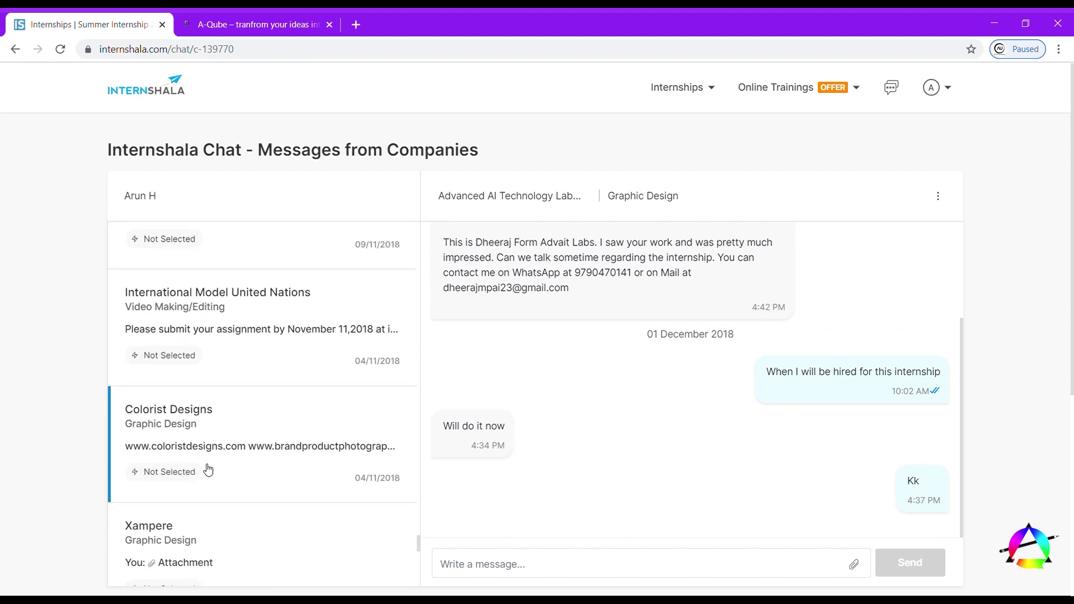
{"action": "scroll", "coordinate": [208, 469], "scroll_direction": "down", "scroll_amount": 12}
{"action": "scroll", "coordinate": [208, 469], "scroll_direction": "down", "scroll_amount": 10}
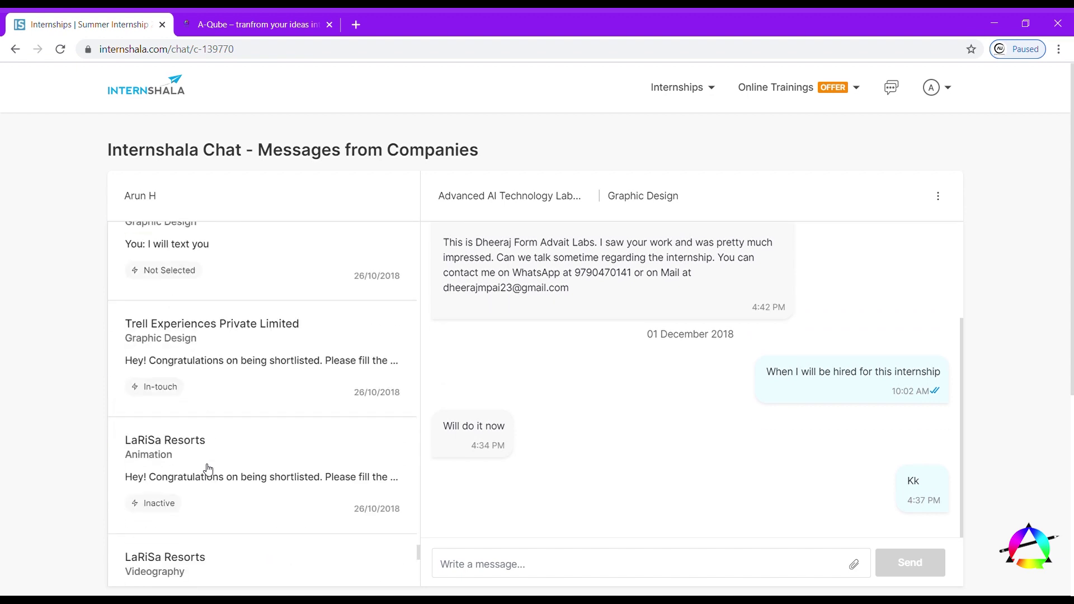
{"action": "scroll", "coordinate": [207, 469], "scroll_direction": "down", "scroll_amount": 3}
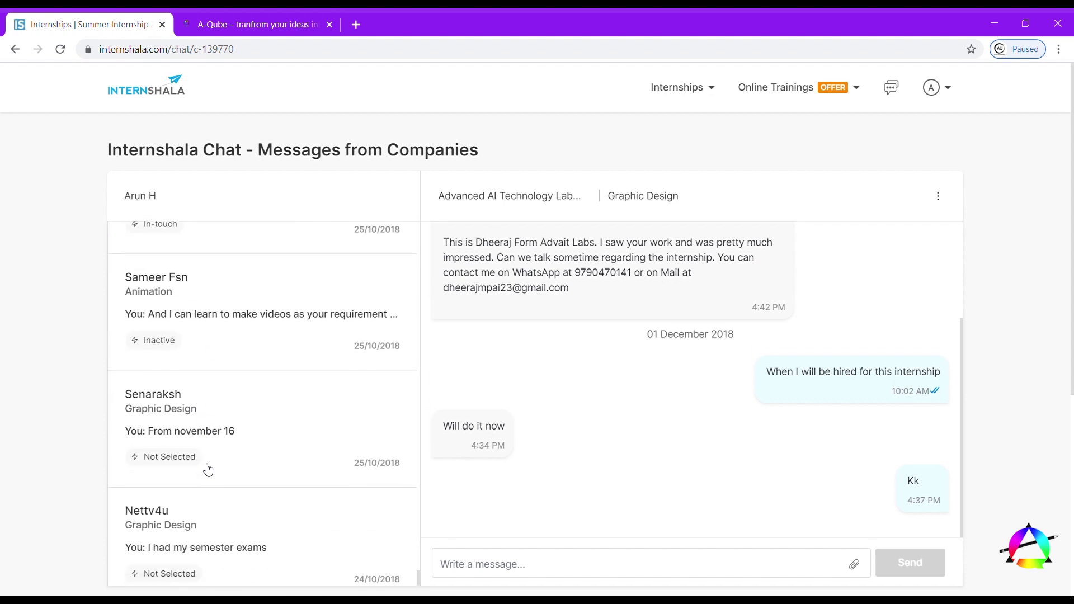
{"action": "scroll", "coordinate": [208, 469], "scroll_direction": "up", "scroll_amount": 15}
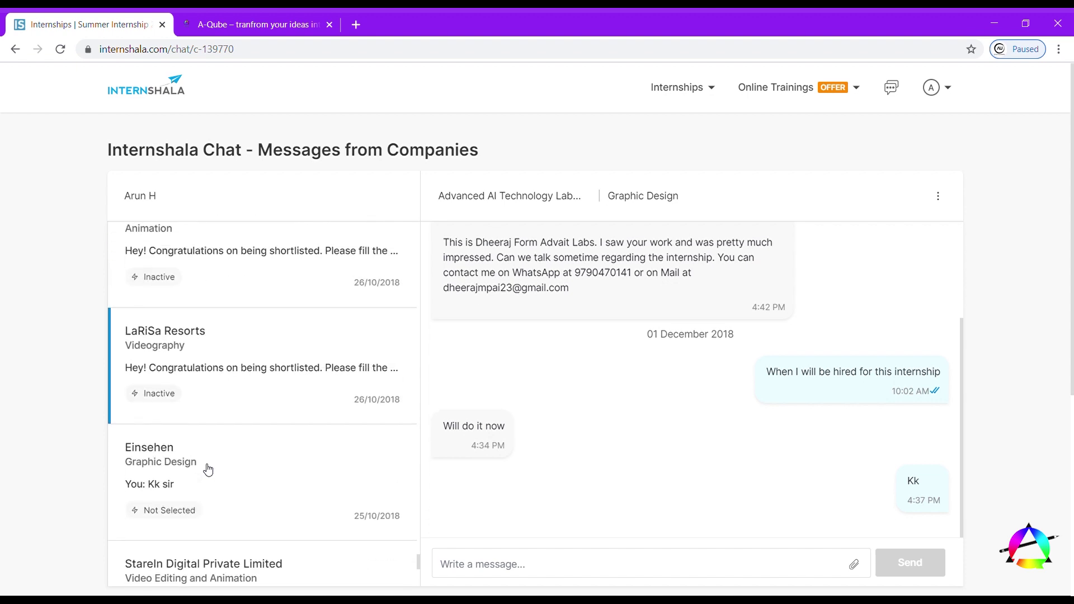
- Open the WERP-India Graphic Design conversation with its WhatsApp group invitation
{"action": "left_click", "coordinate": [216, 447]}
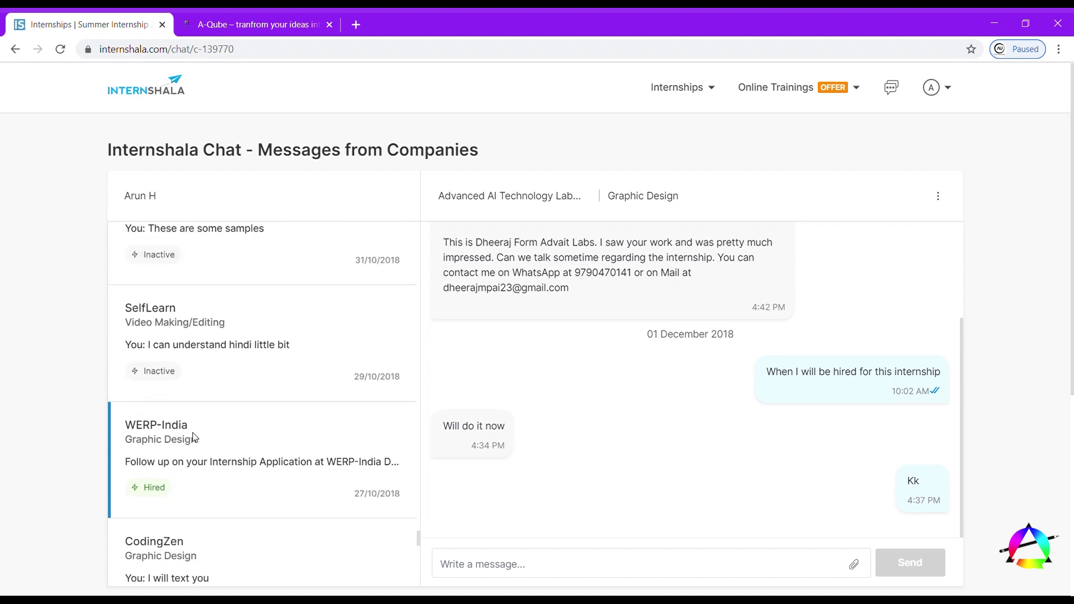
{"action": "scroll", "coordinate": [615, 390], "scroll_direction": "down", "scroll_amount": 3}
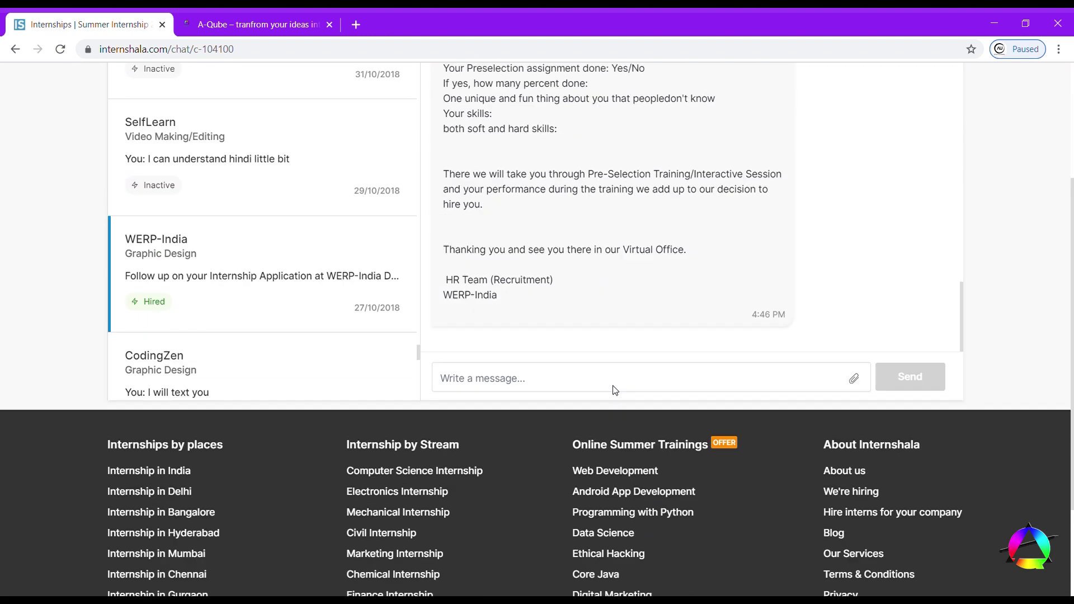
{"action": "scroll", "coordinate": [615, 390], "scroll_direction": "up", "scroll_amount": 3}
{"action": "scroll", "coordinate": [624, 333], "scroll_direction": "up", "scroll_amount": 6}
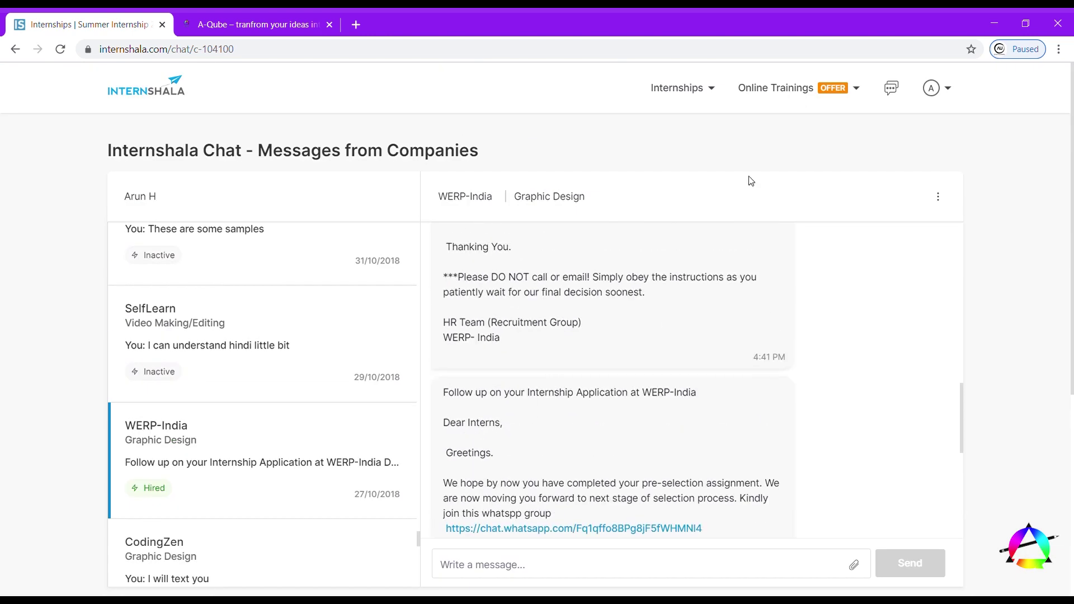
- Open the 4.0 profile rating details from the account menu
{"action": "left_click", "coordinate": [926, 84]}
{"action": "mouse_move", "coordinate": [954, 95]}
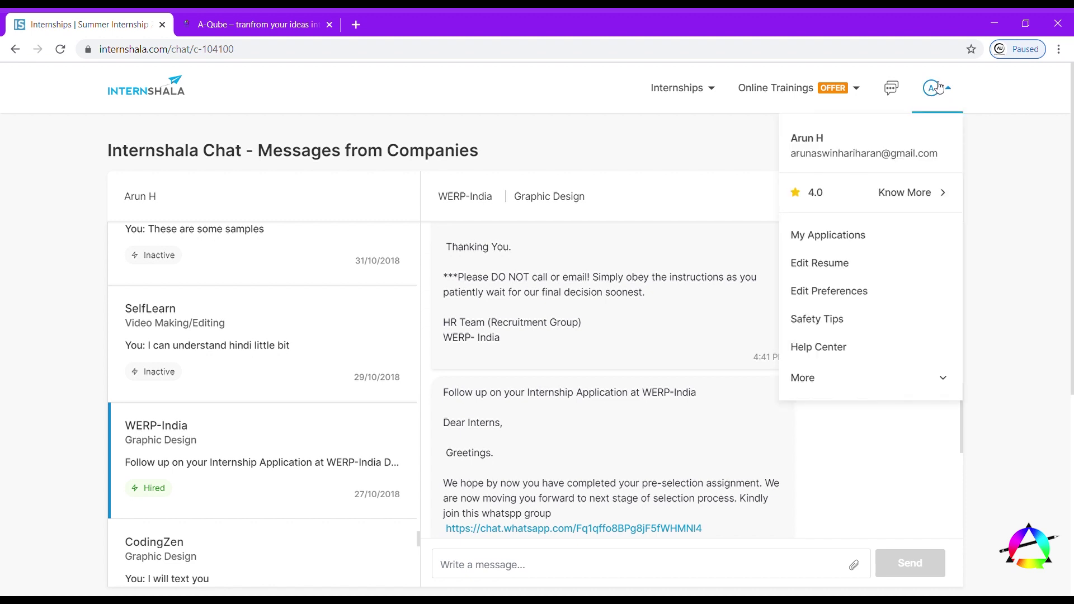
{"action": "left_click", "coordinate": [815, 194]}
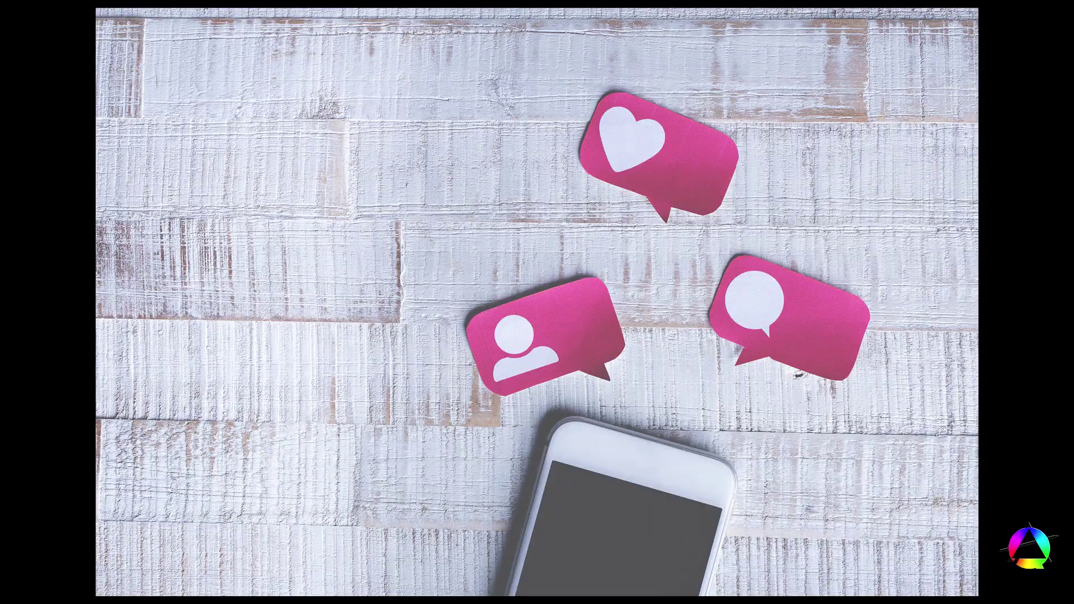